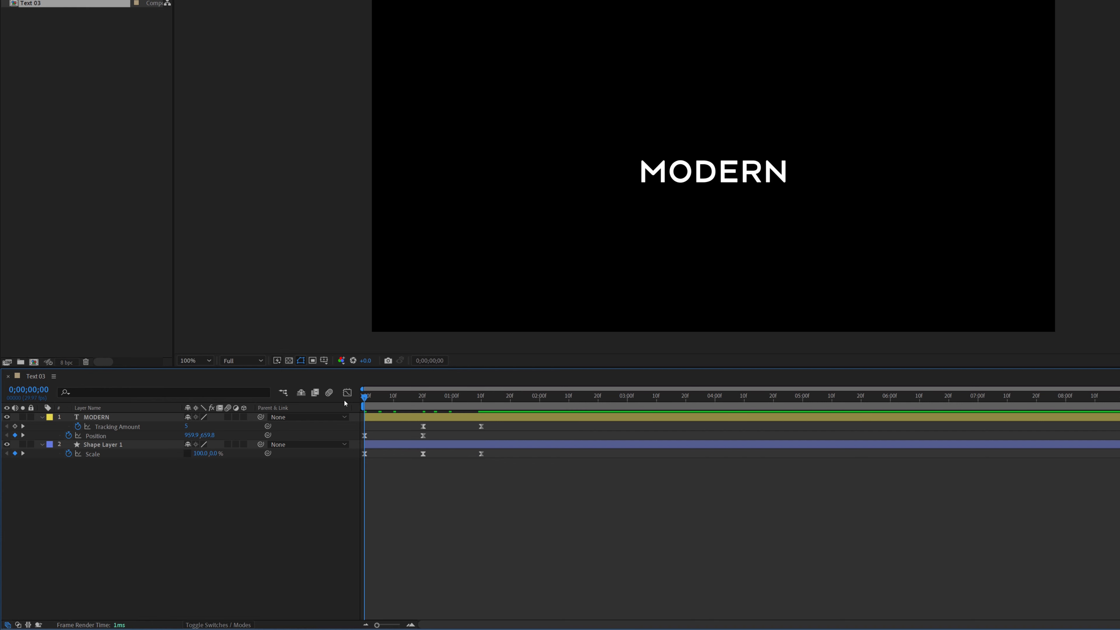
# Use Shape Layer 1 as the track matte for the MODERN text layer, with the playhead at frame 20
pyautogui.press('space')
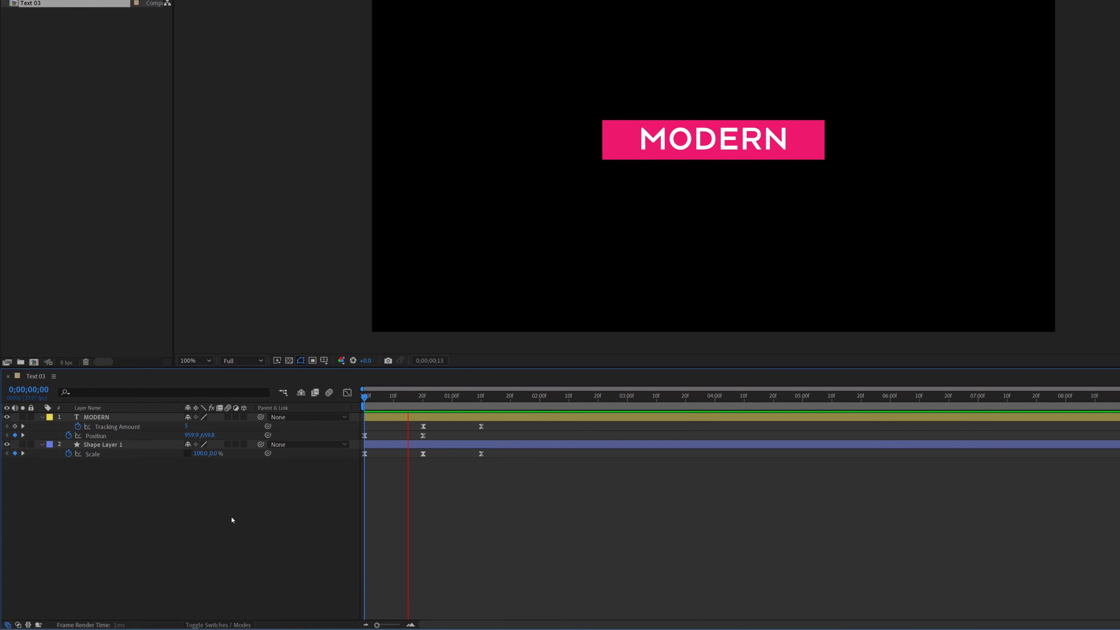
pyautogui.click(421, 399)
pyautogui.moveTo(422, 403); pyautogui.dragTo(424, 404)
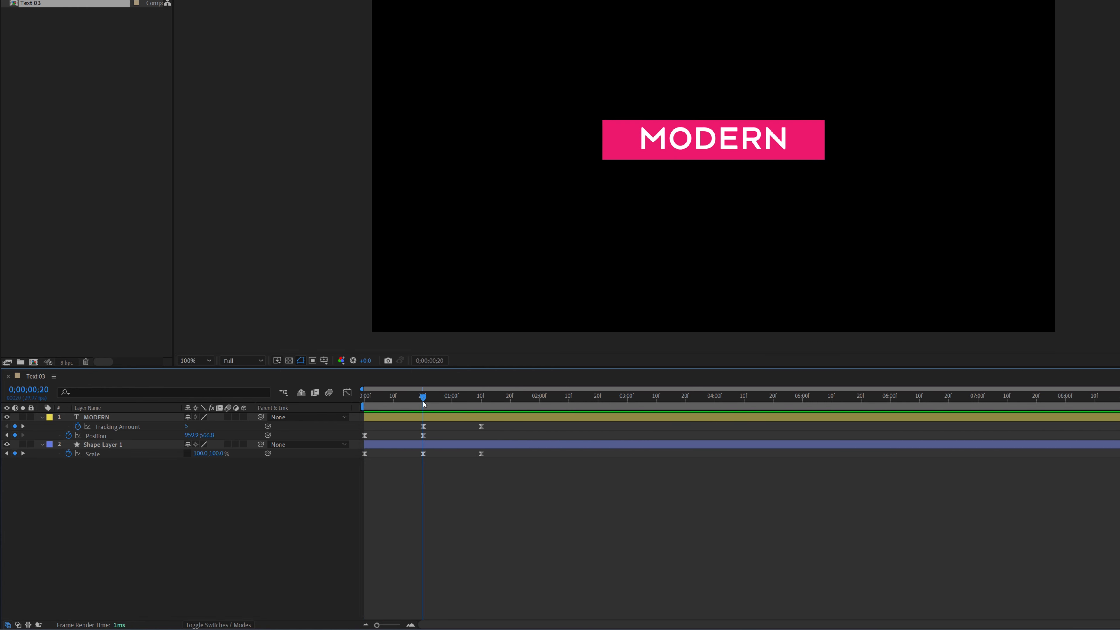
pyautogui.click(120, 416)
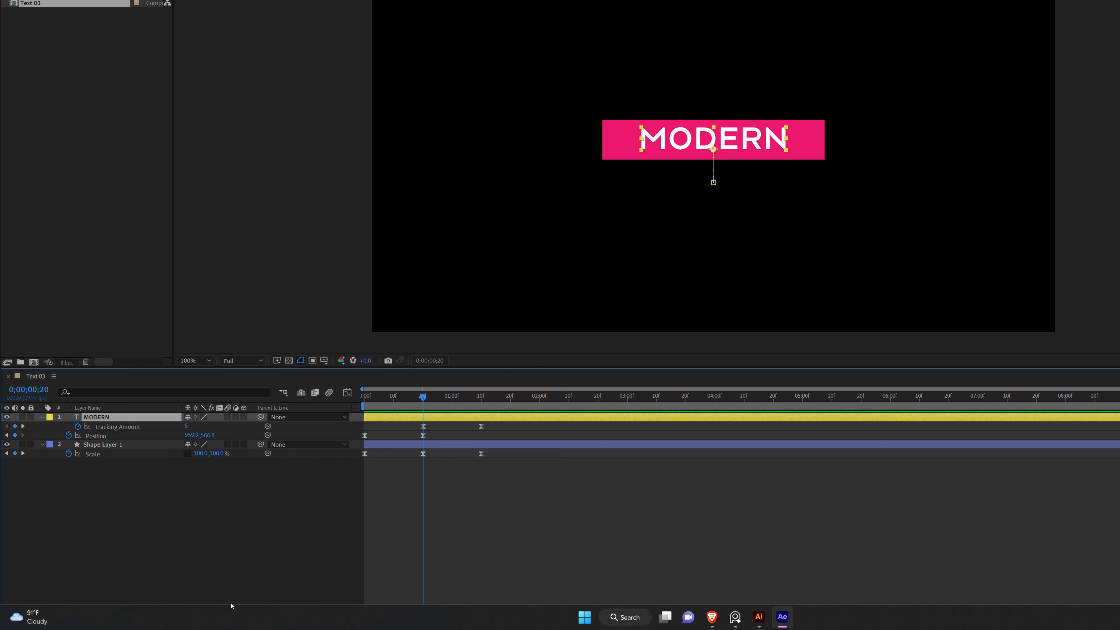
pyautogui.click(218, 625)
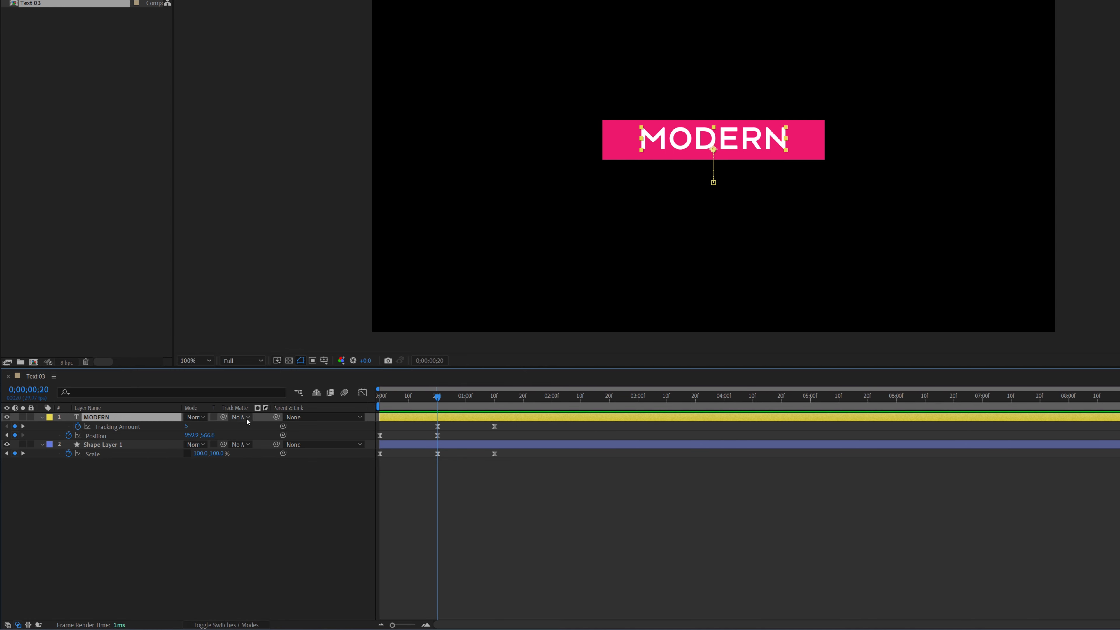
pyautogui.moveTo(224, 420); pyautogui.dragTo(126, 445)
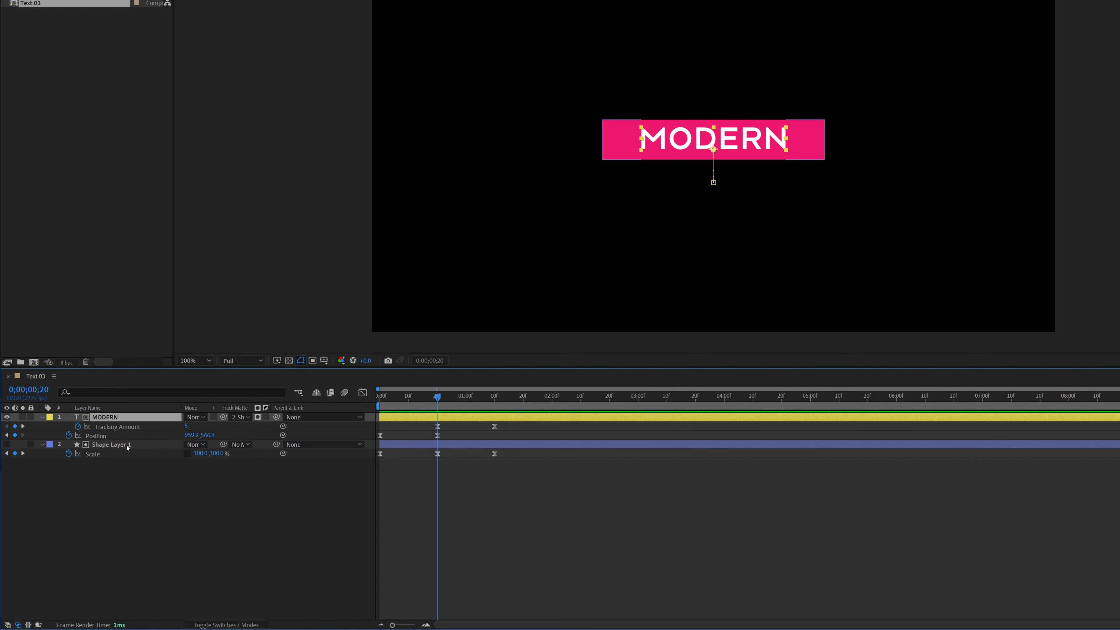
# Rename Shape Layer 1 to "Text shape01"
pyautogui.click(126, 444)
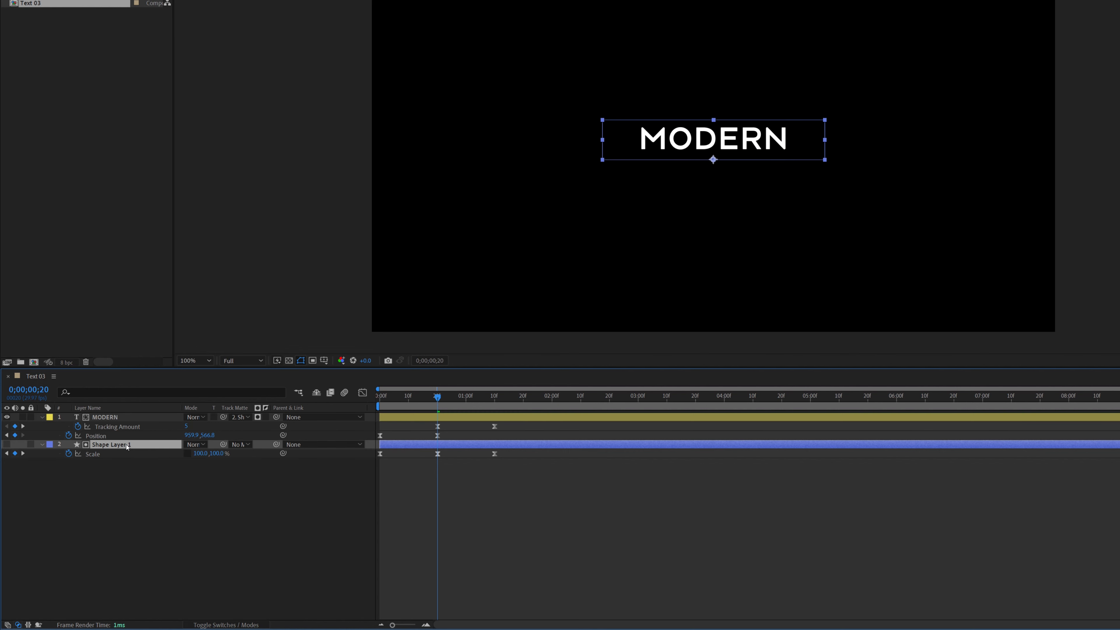
pyautogui.press('Return')
pyautogui.write('Modern')
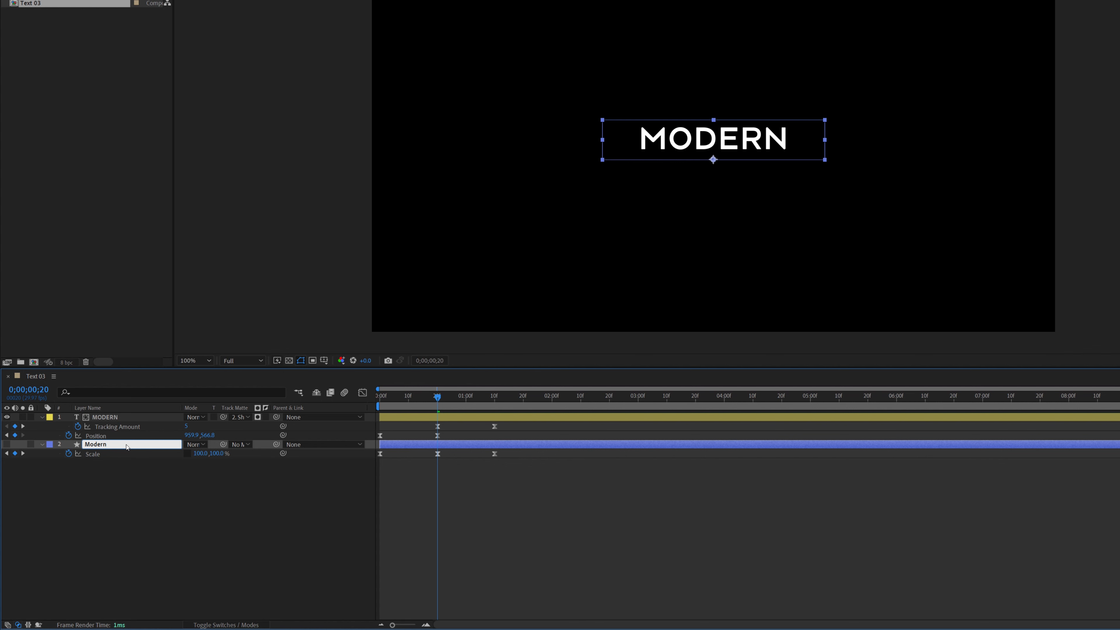
pyautogui.write('Text shape01')
pyautogui.click(217, 461)
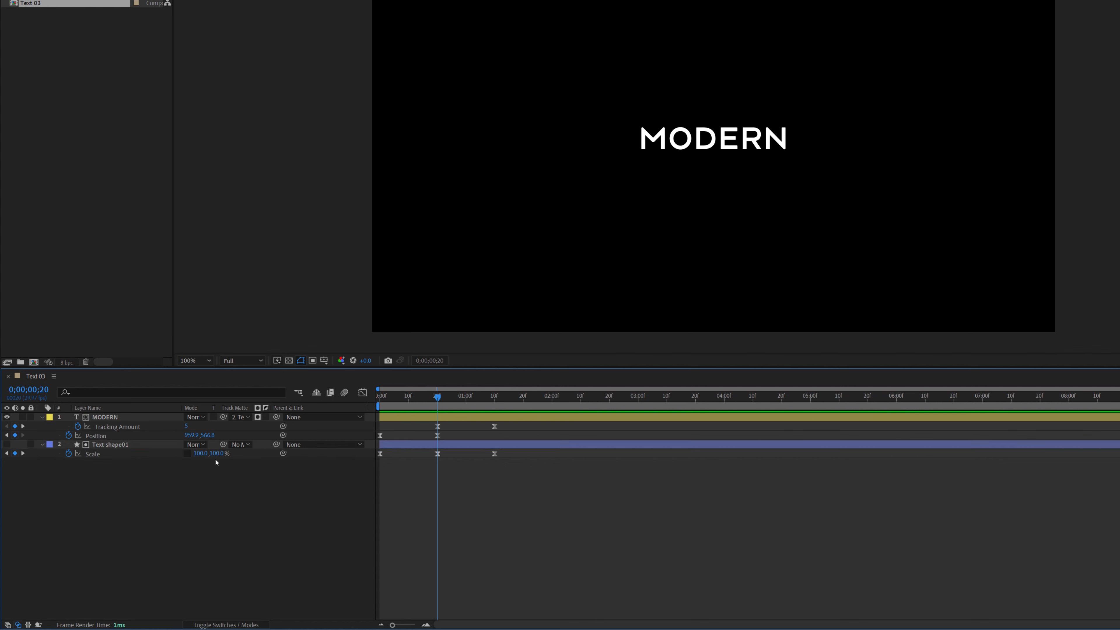
# Turn the Text shape01 layer's visibility back on and preview the animation from the first frame
pyautogui.moveTo(437, 397); pyautogui.dragTo(381, 397)
pyautogui.click(7, 444)
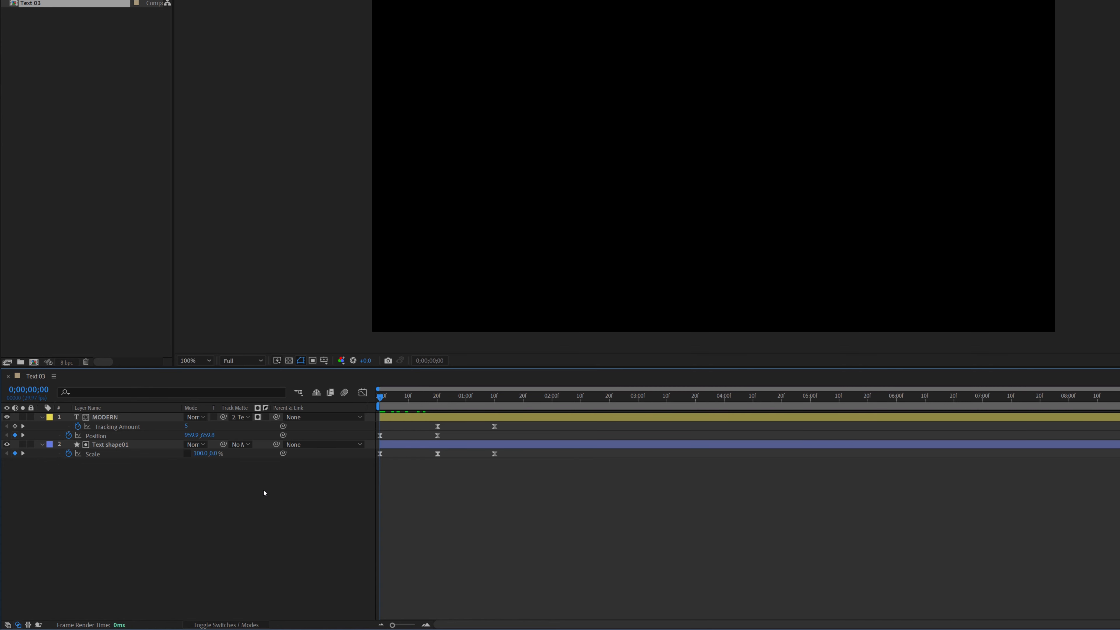
pyautogui.press('space')
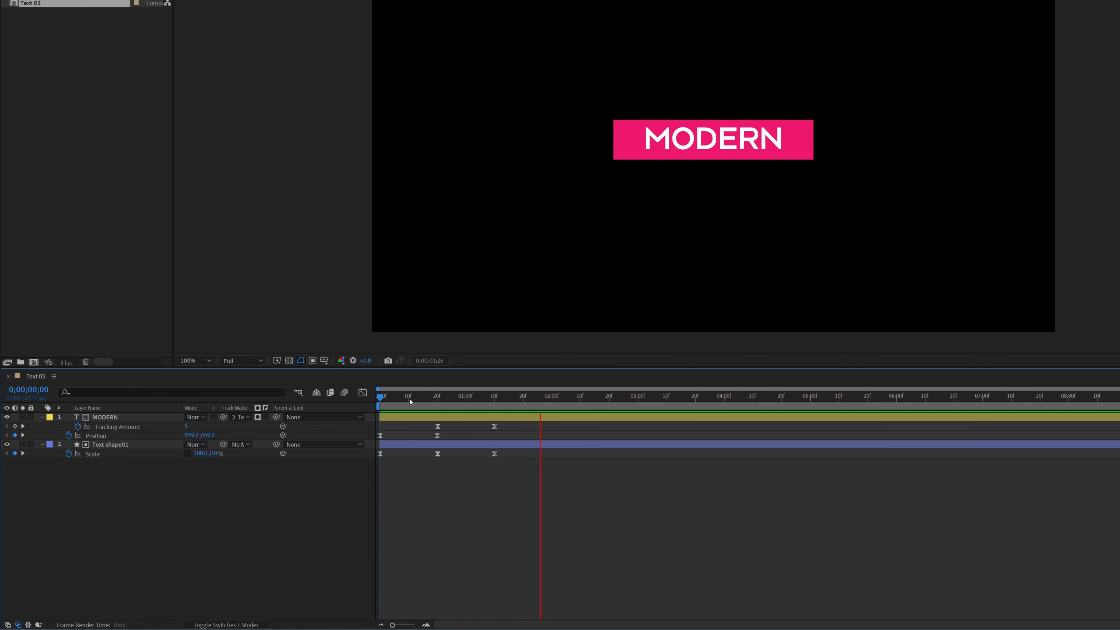
# Delay the MODERN layer by about two frames relative to Text shape01 and play the animation from the start
pyautogui.click(437, 398)
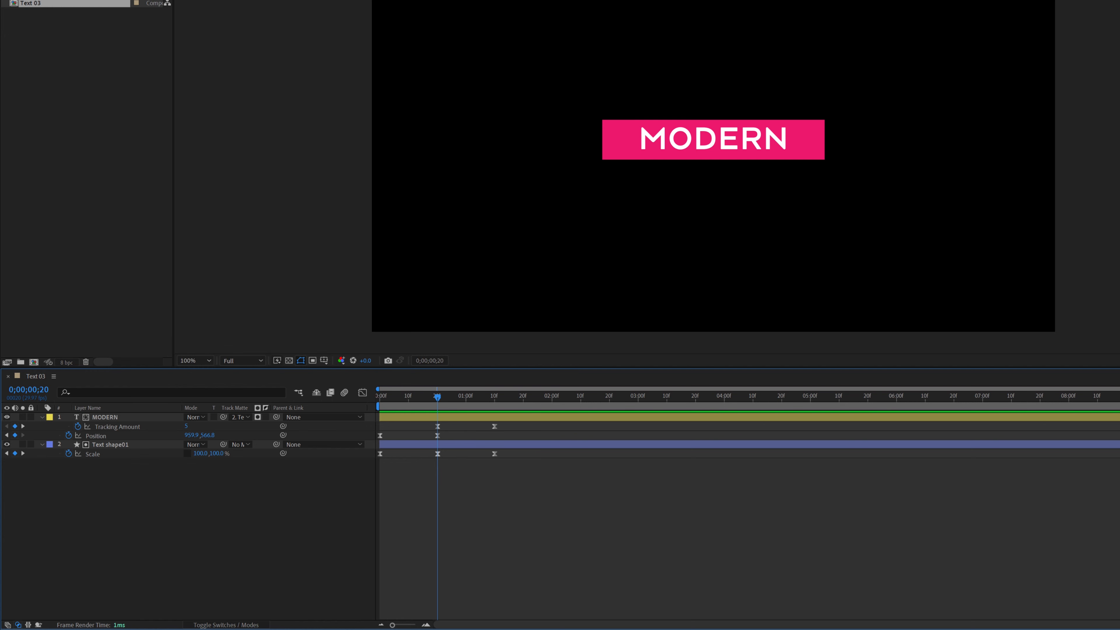
pyautogui.press('=')
pyautogui.press('=')
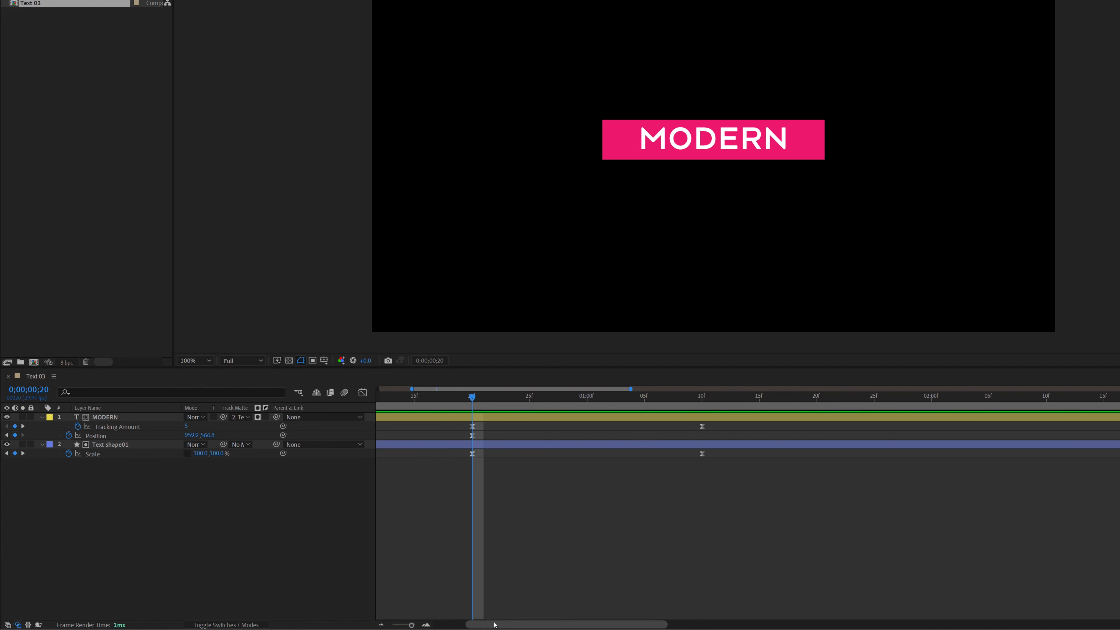
pyautogui.moveTo(488, 624); pyautogui.dragTo(454, 624)
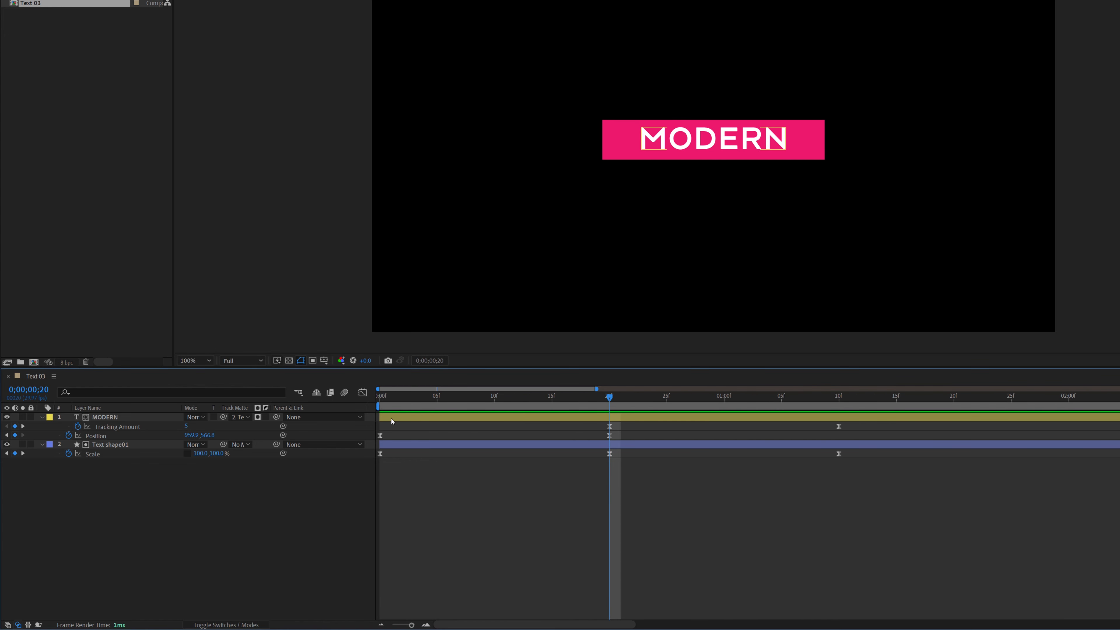
pyautogui.moveTo(392, 419); pyautogui.dragTo(379, 397)
pyautogui.press('-')
pyautogui.press('-')
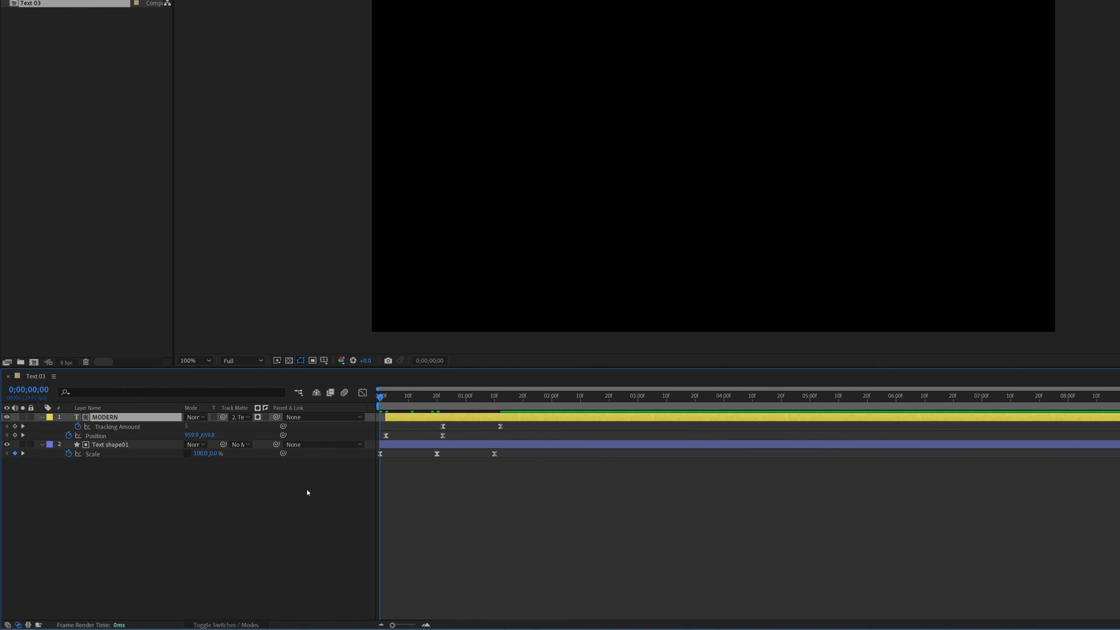
pyautogui.click(307, 494)
pyautogui.press('space')
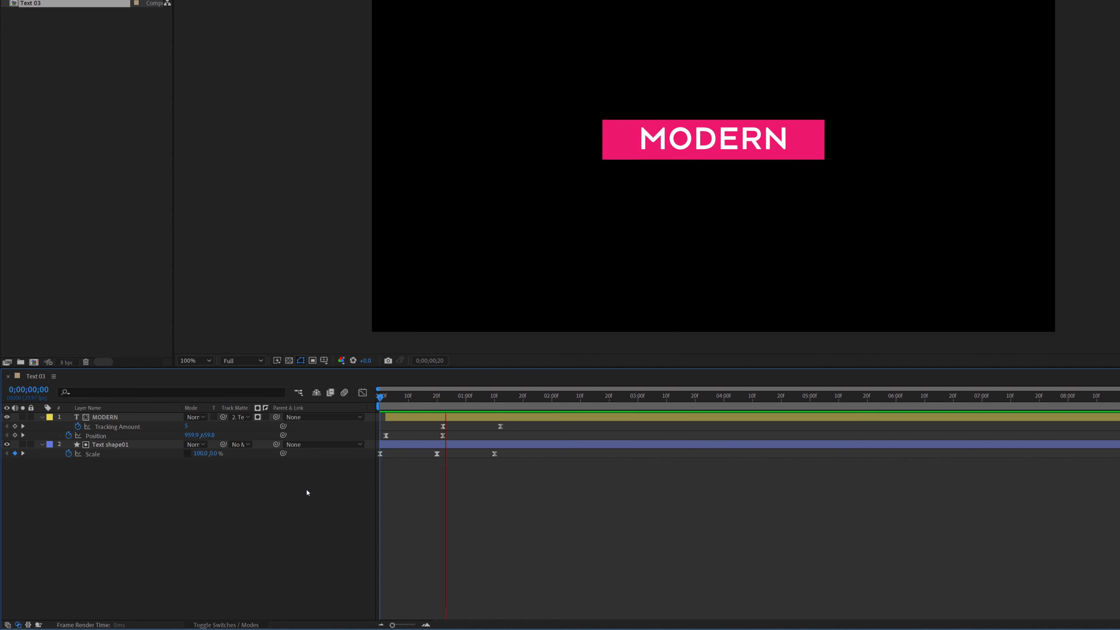
pyautogui.click(391, 397)
pyautogui.press('space')
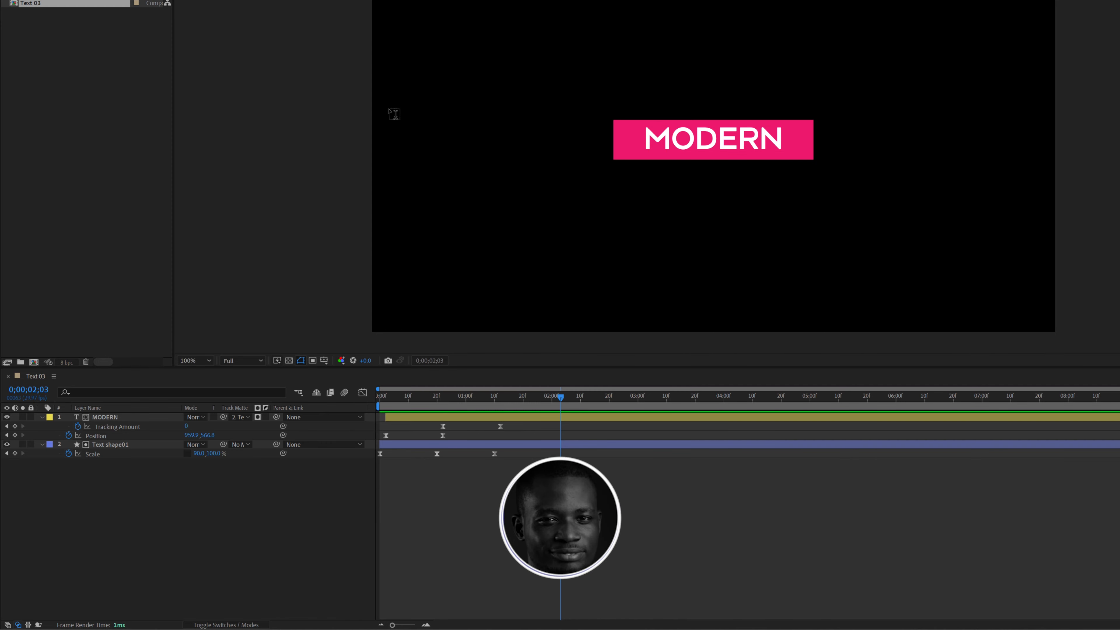
# Collapse the properties of both layers and duplicate MODERN together with Text shape01
pyautogui.click(42, 417)
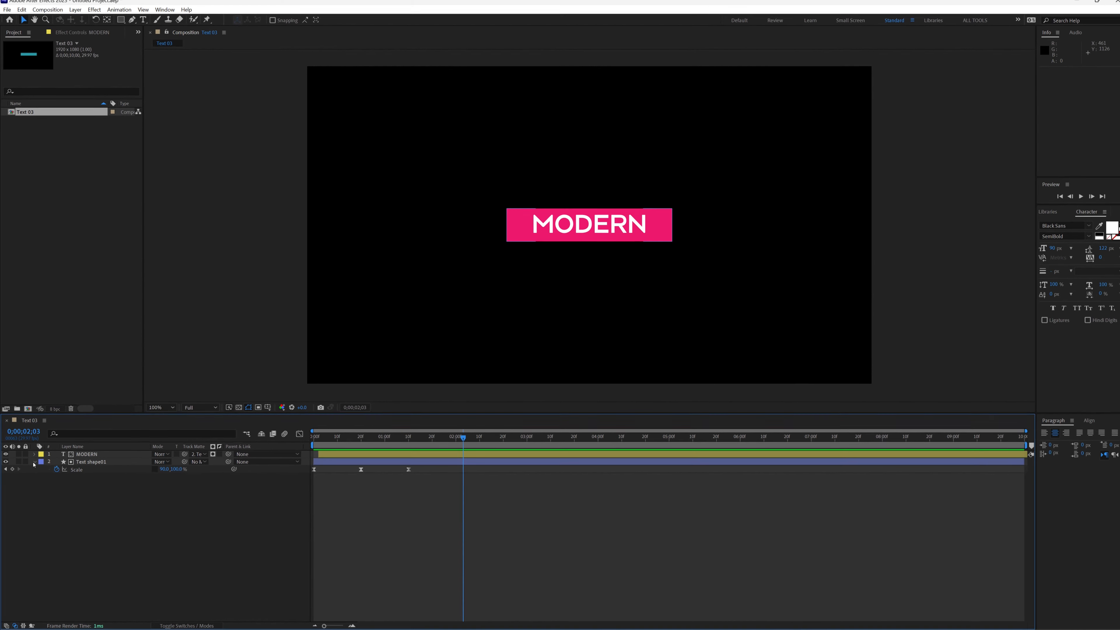
pyautogui.click(42, 444)
pyautogui.hotkey('ctrl', 'a')
pyautogui.hotkey('ctrl', 'd')
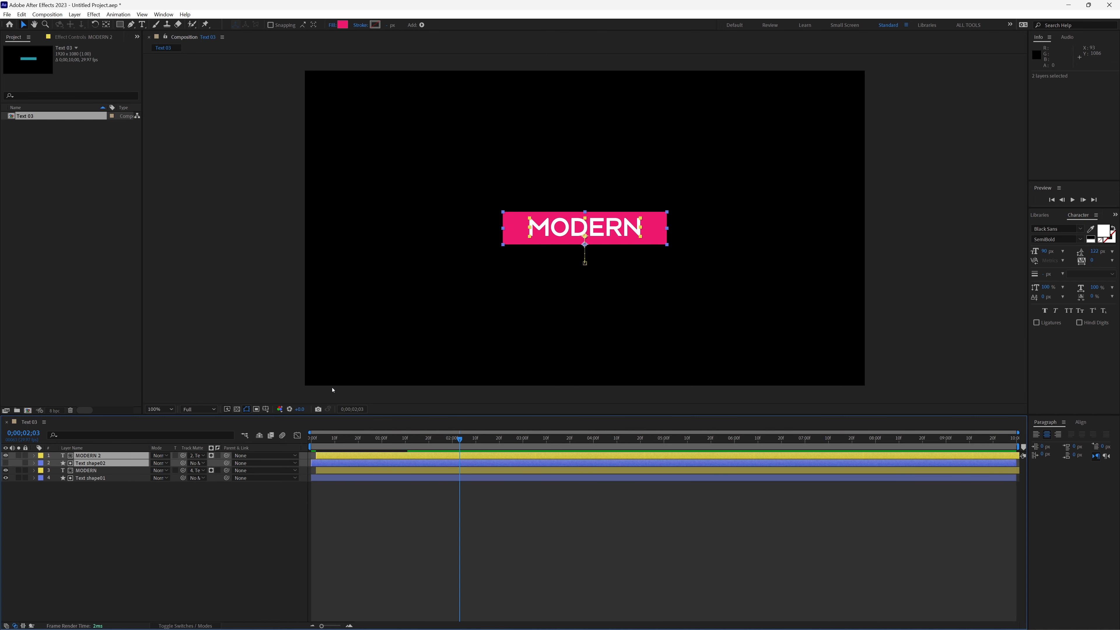
# Parent MODERN 2 and Text shape02 to a new null object and make Text shape02 visible
pyautogui.hotkey('ctrl', 'alt', 'shift', 'y')
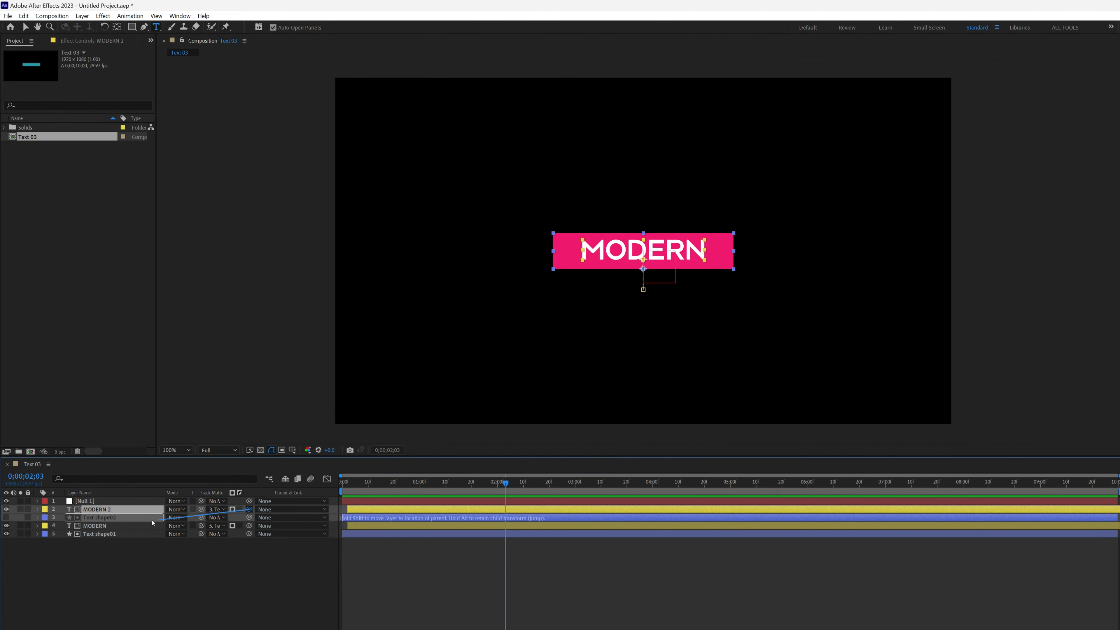
pyautogui.moveTo(250, 510); pyautogui.dragTo(137, 503)
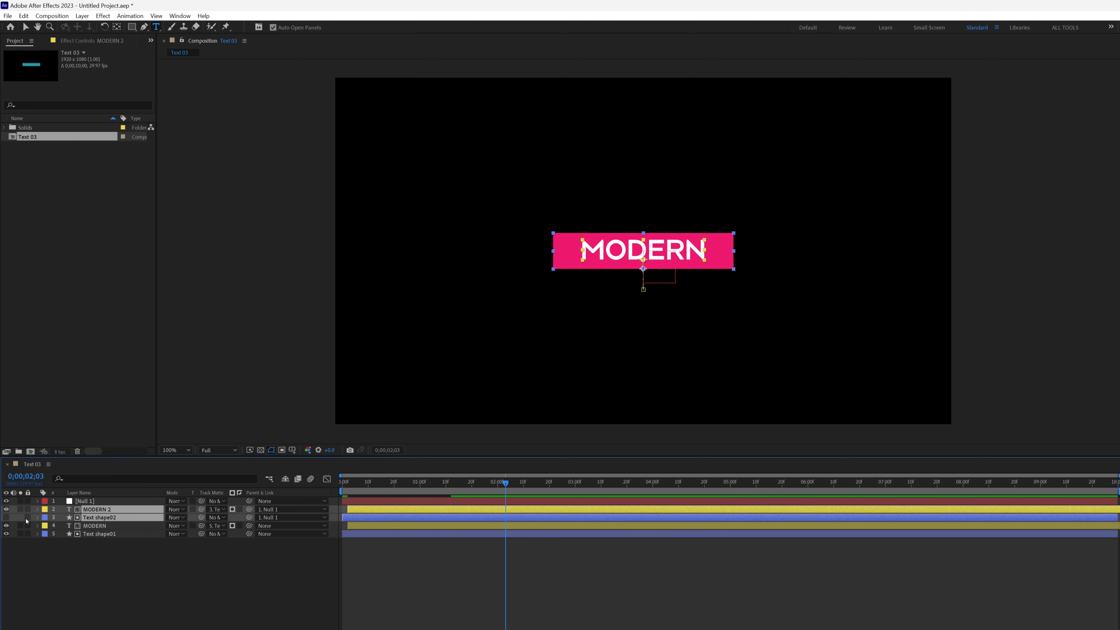
pyautogui.press('F2')
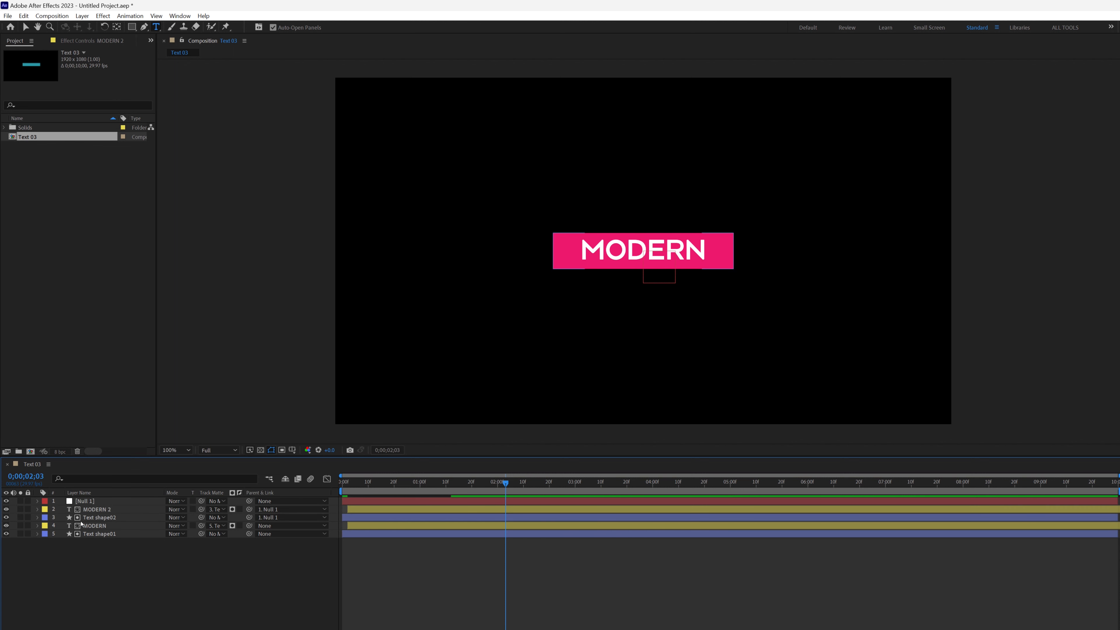
# Move the null down to a vertical position of 660 to offset the duplicated layers, and delete the null
pyautogui.doubleClick(92, 503)
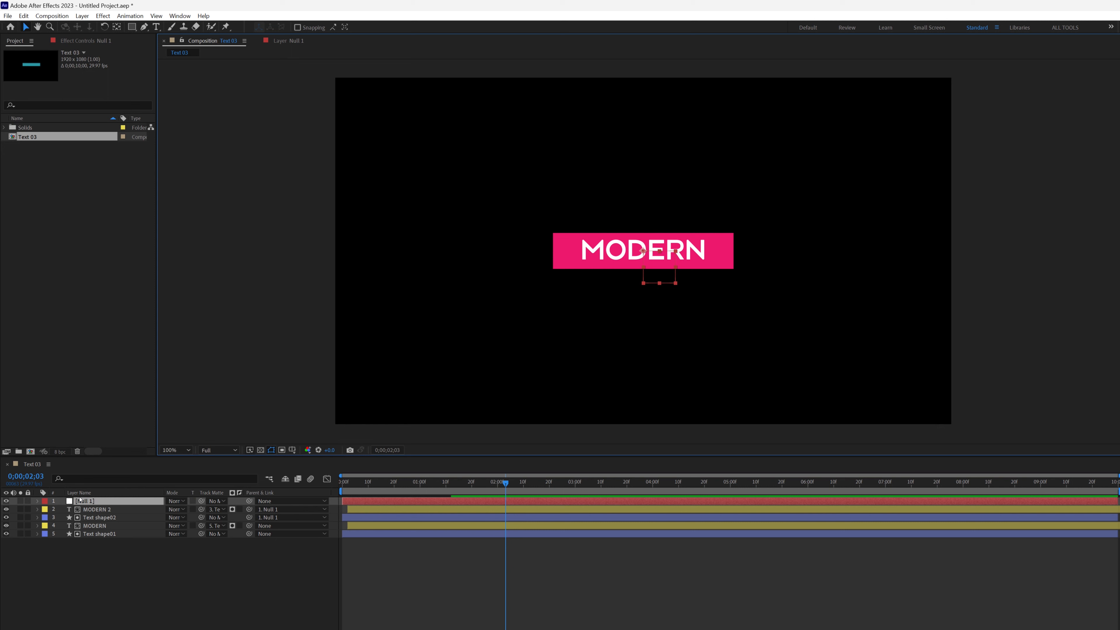
pyautogui.press('p')
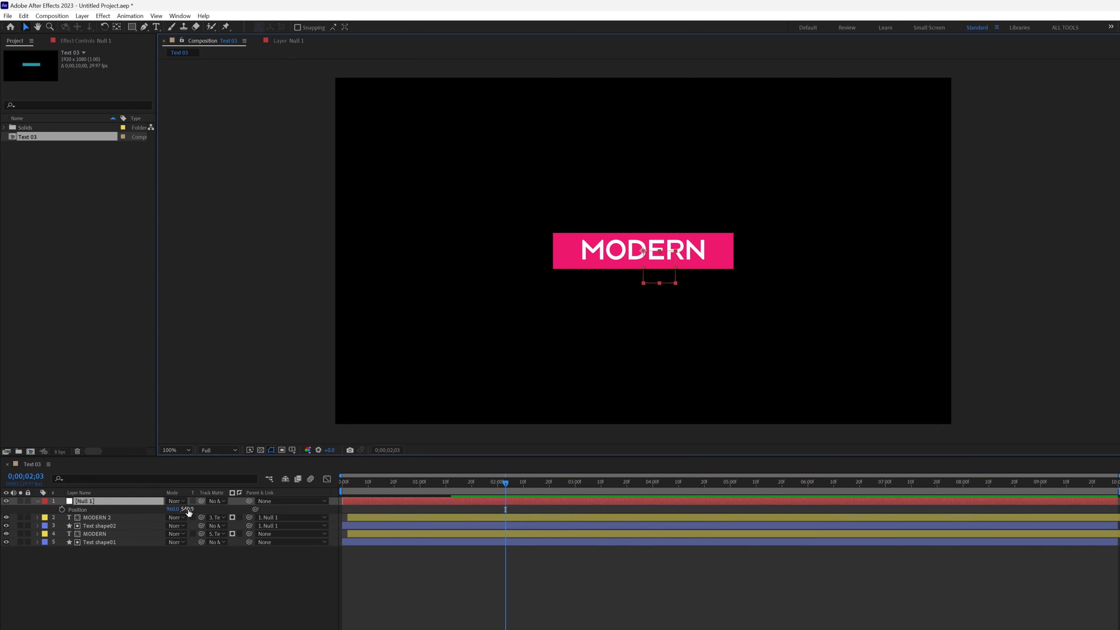
pyautogui.moveTo(189, 512); pyautogui.dragTo(245, 507)
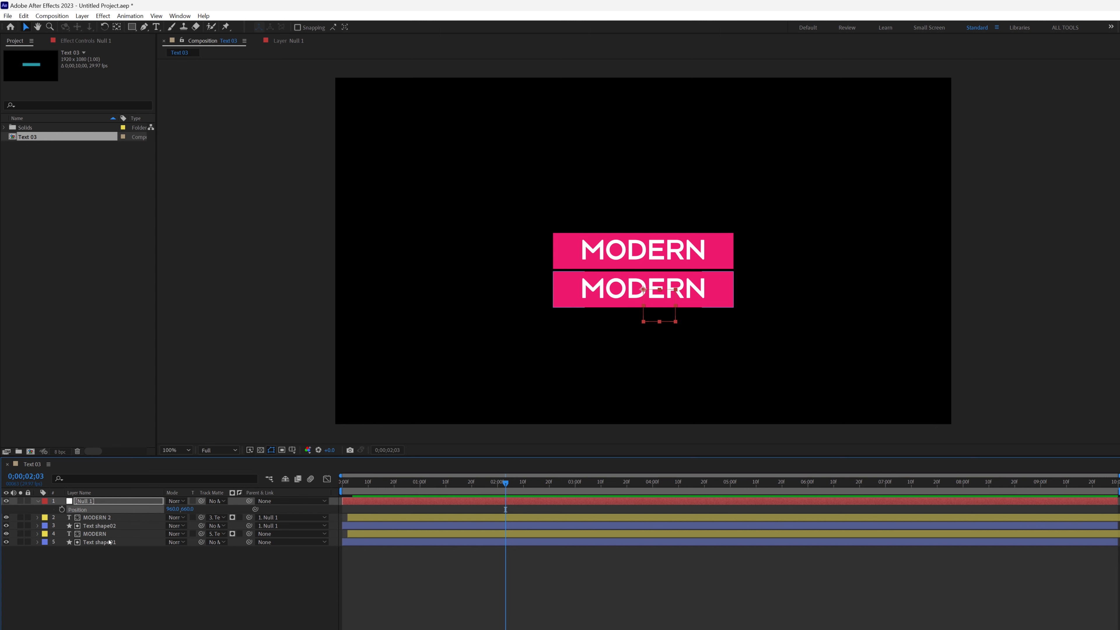
pyautogui.click(106, 576)
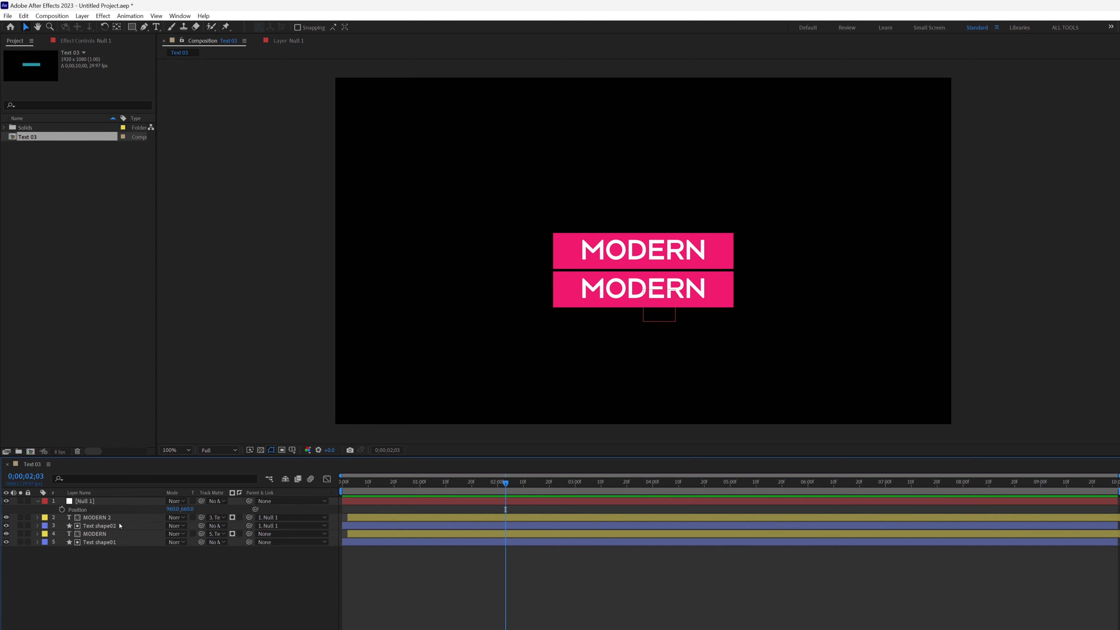
pyautogui.click(99, 503)
pyautogui.press('Delete')
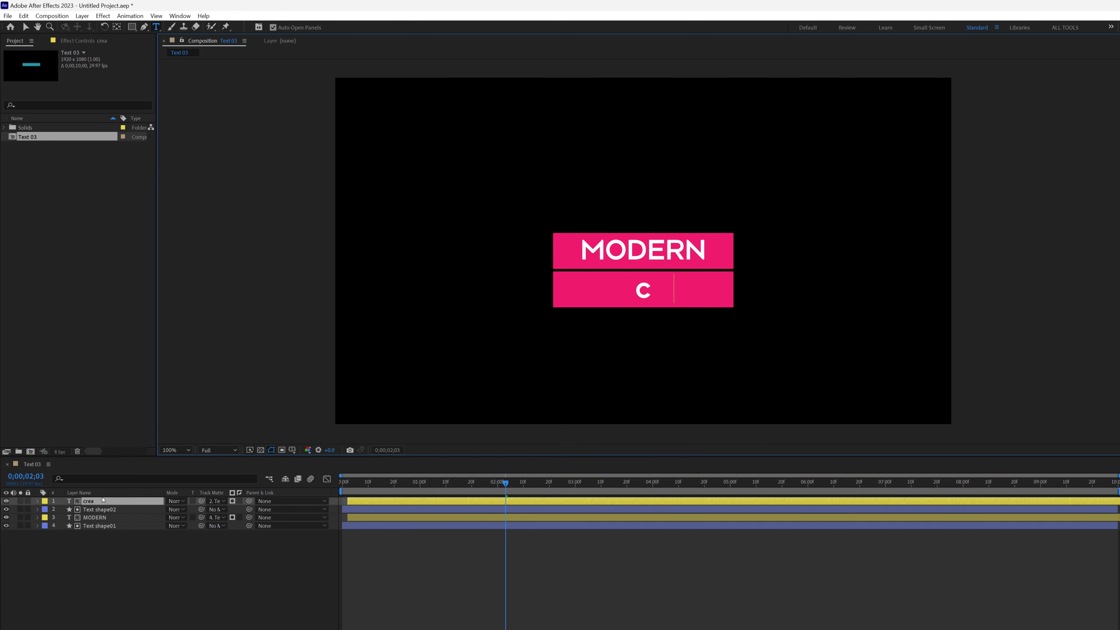
# Replace the text of the MODERN 2 layer with "creative" and set it in All Caps
pyautogui.write('reative')
pyautogui.click(1061, 358)
# Change the fill color of Text shape02 to blue 18A4ED
pyautogui.click(2, 533)
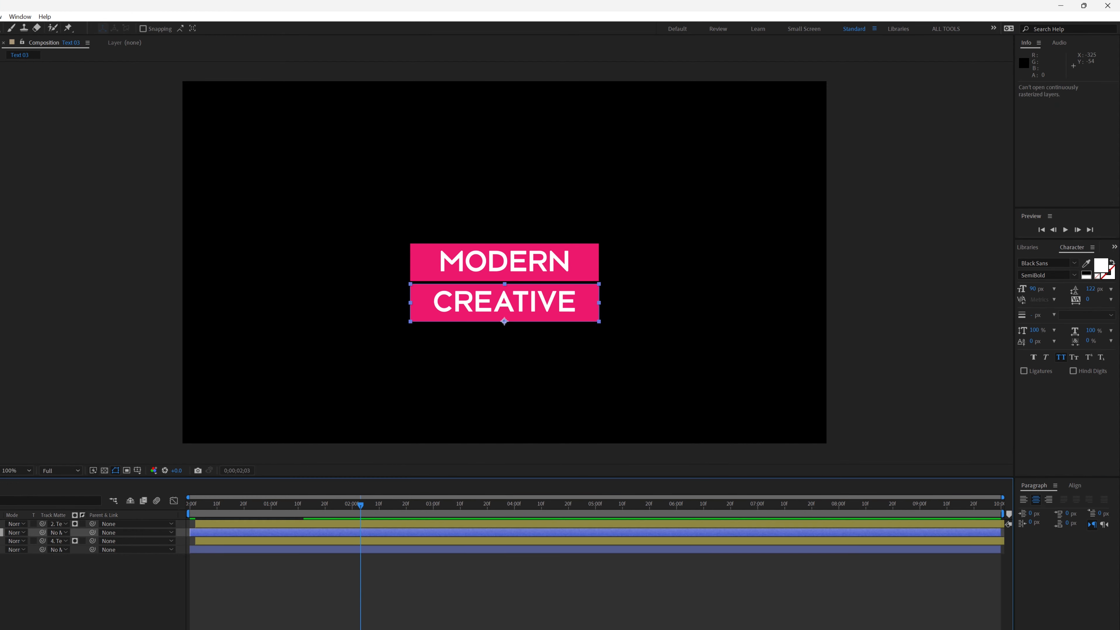
pyautogui.click(225, 28)
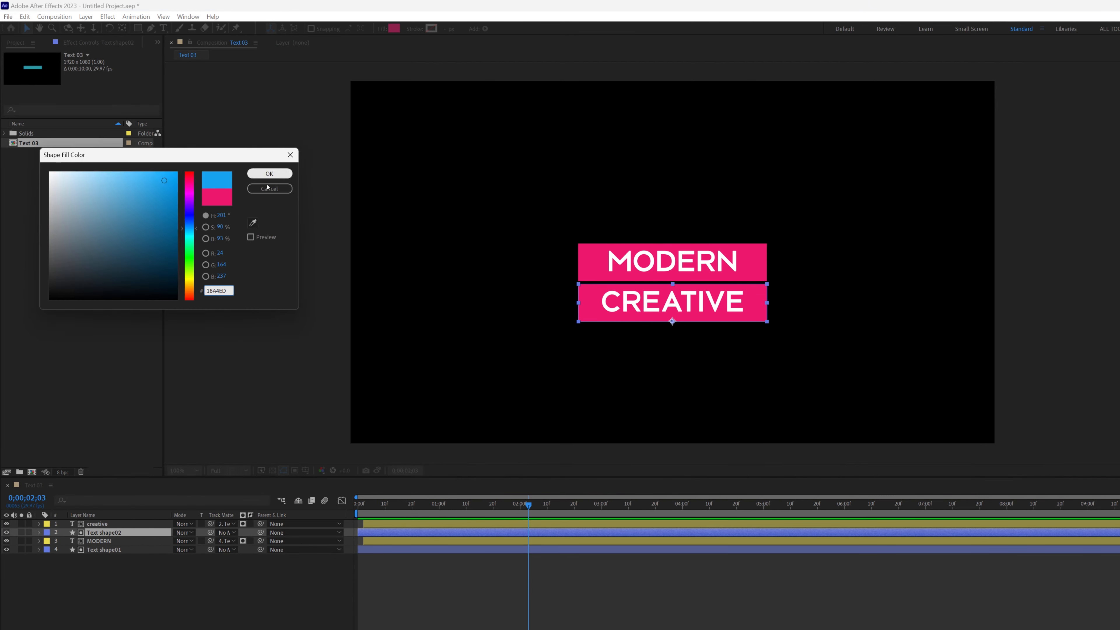
pyautogui.click(268, 174)
# Duplicate the creative and Text shape02 layers, placing the copies at the top of the layer stack with Text shape03 visible
pyautogui.keyDown('shift'); pyautogui.click(105, 524); pyautogui.keyUp('shift')
pyautogui.hotkey('ctrl', 'd')
pyautogui.moveTo(104, 541); pyautogui.dragTo(95, 528)
pyautogui.click(135, 622)
pyautogui.click(110, 526)
pyautogui.click(7, 533)
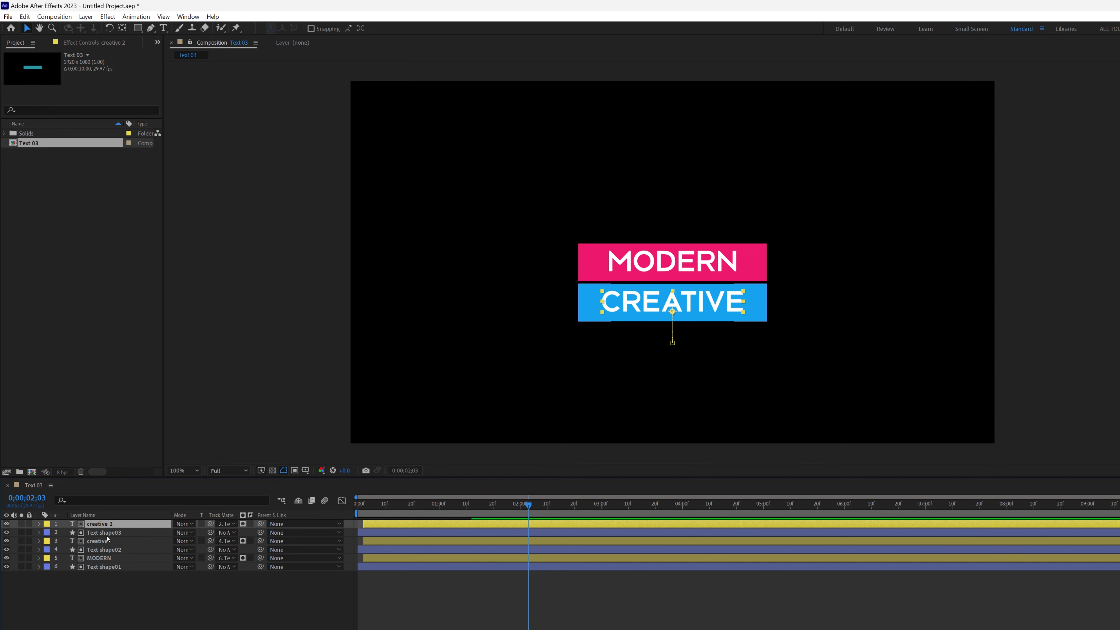
# Add a new null object and parent creative 2 and Text shape03 to it
pyautogui.keyDown('shift'); pyautogui.click(117, 534); pyautogui.keyUp('shift')
pyautogui.press('F2')
pyautogui.hotkey('ctrl', 'alt', 'shift', 'y')
pyautogui.click(105, 533)
pyautogui.keyDown('shift'); pyautogui.click(105, 541); pyautogui.keyUp('shift')
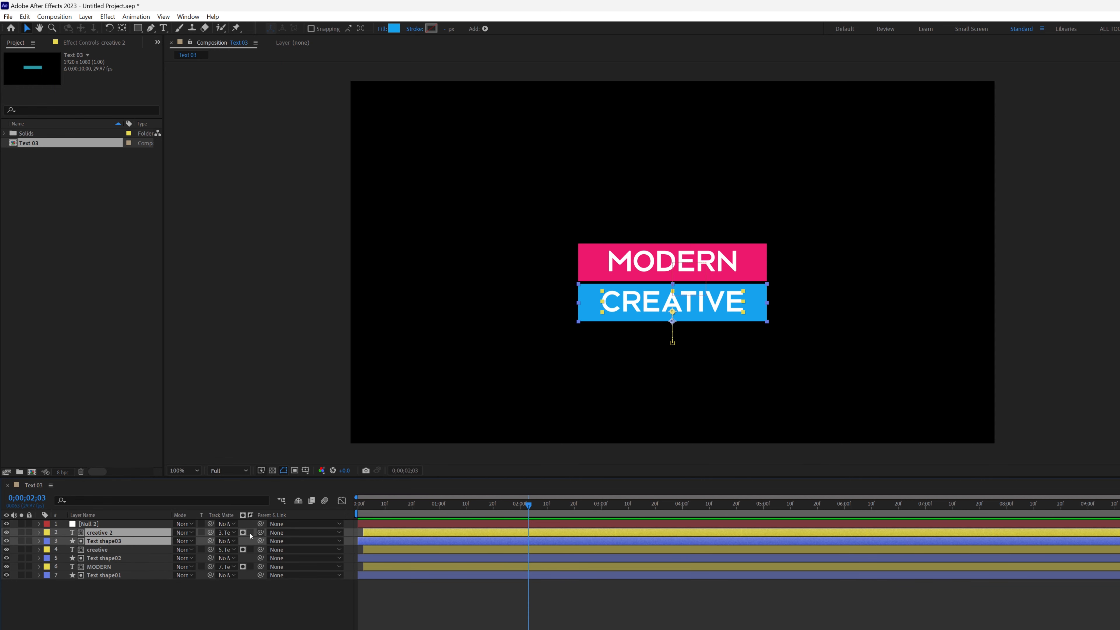
pyautogui.moveTo(261, 532); pyautogui.dragTo(113, 525)
# Move the new null down to a vertical position of about 661 to offset the third text bar, and delete the null
pyautogui.click(115, 524)
pyautogui.press('p')
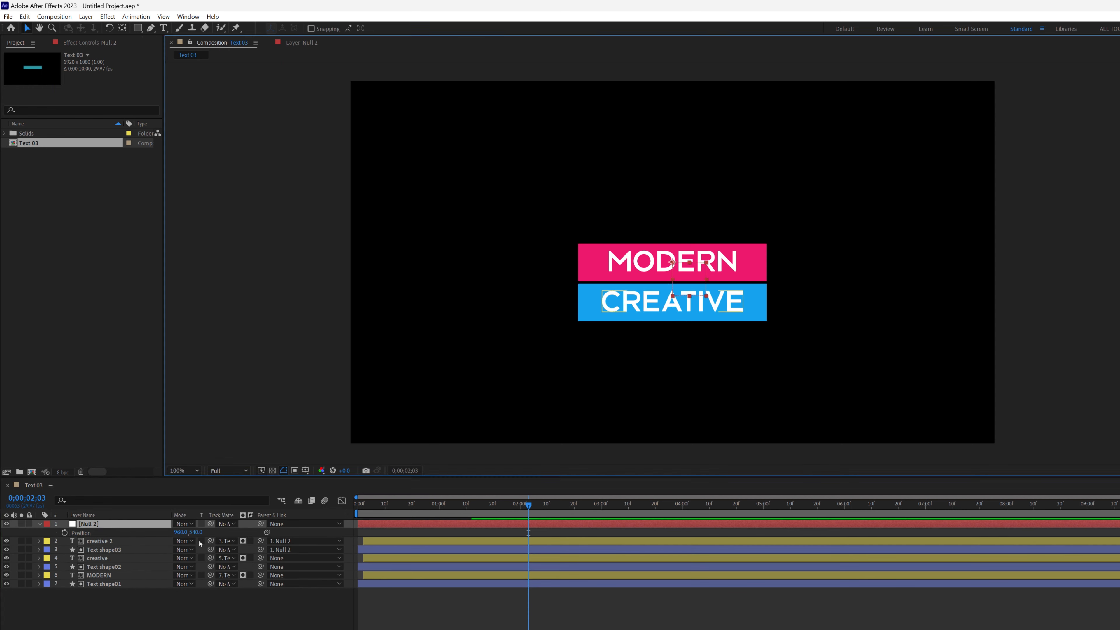
pyautogui.moveTo(196, 532); pyautogui.dragTo(250, 532)
pyautogui.press('F2')
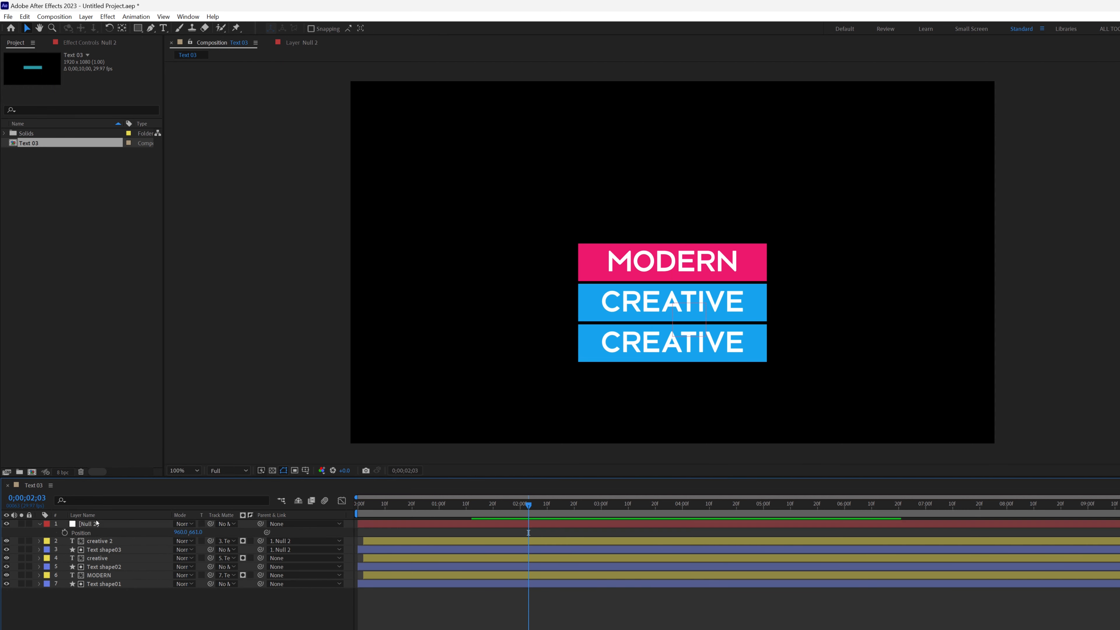
pyautogui.click(97, 524)
pyautogui.press('Delete')
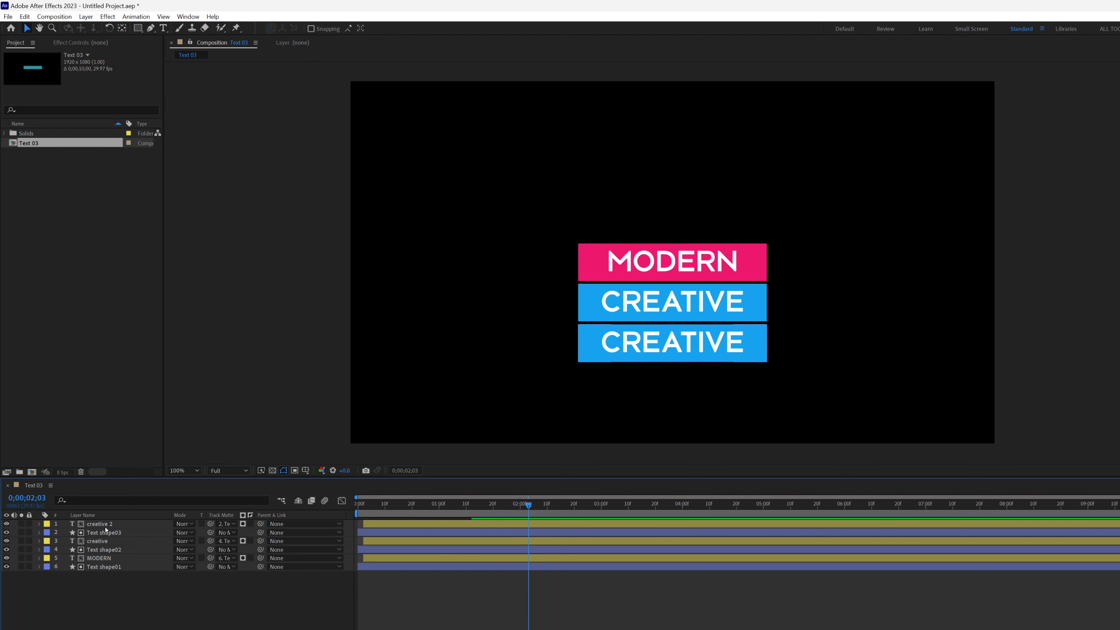
# Replace the text of the creative 2 layer with "text"
pyautogui.doubleClick(105, 525)
pyautogui.click(105, 525)
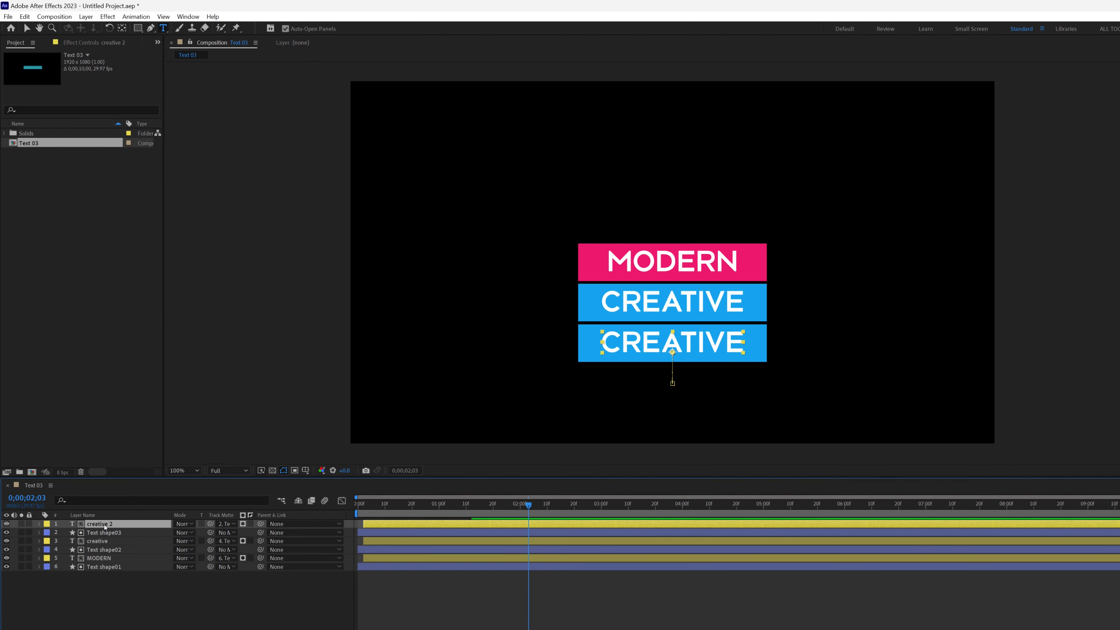
pyautogui.doubleClick(105, 525)
pyautogui.write('text')
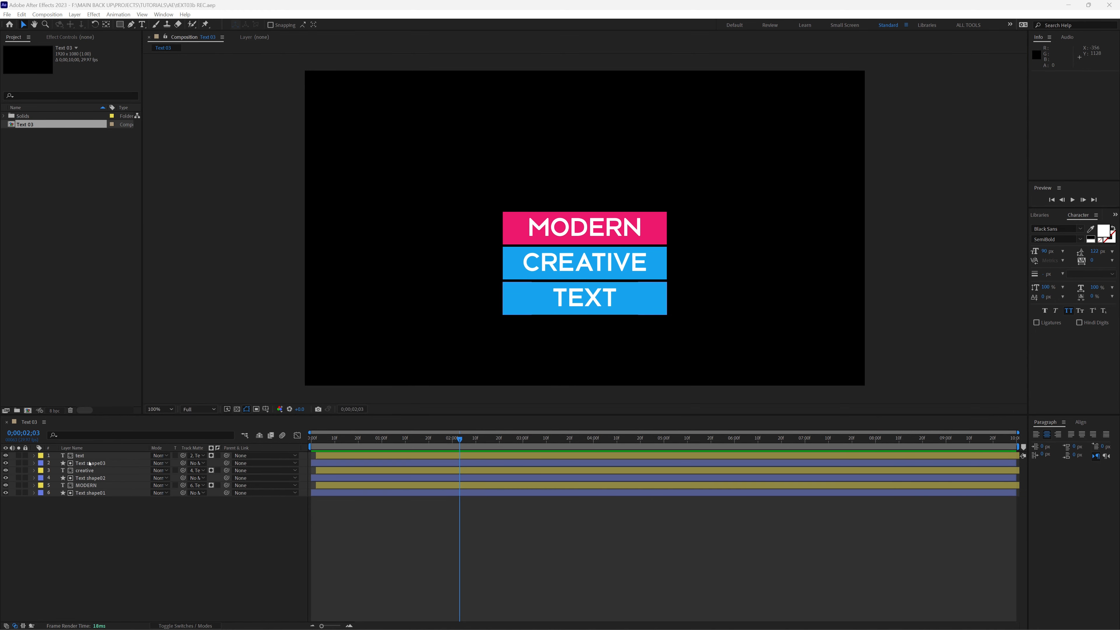
# Change the fill colour of the Text shape03 layer to bright green
pyautogui.click(89, 464)
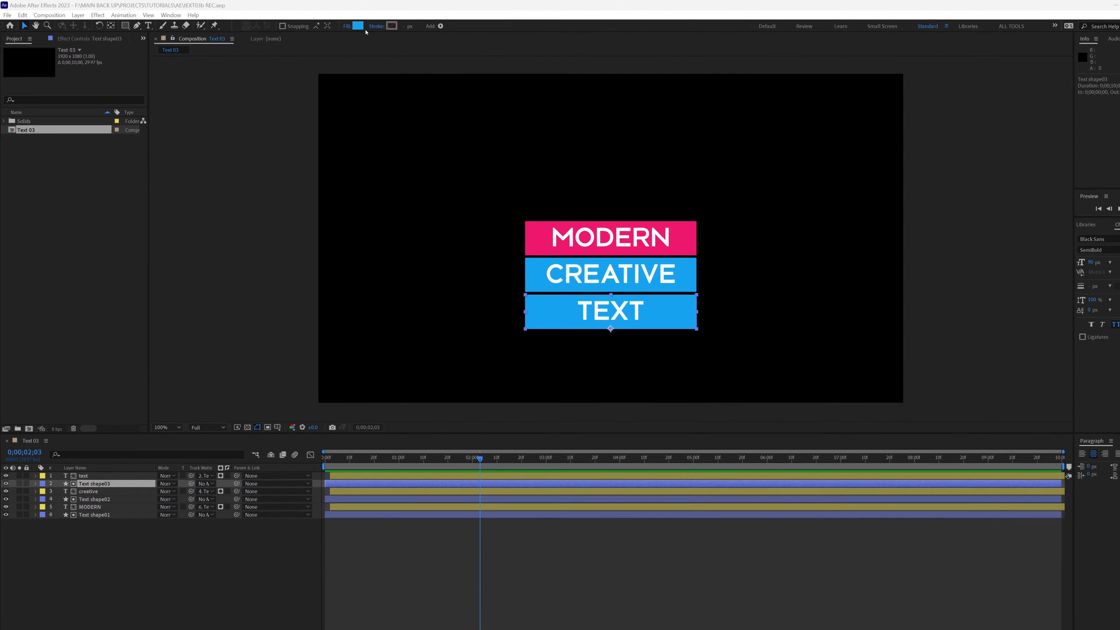
pyautogui.click(343, 25)
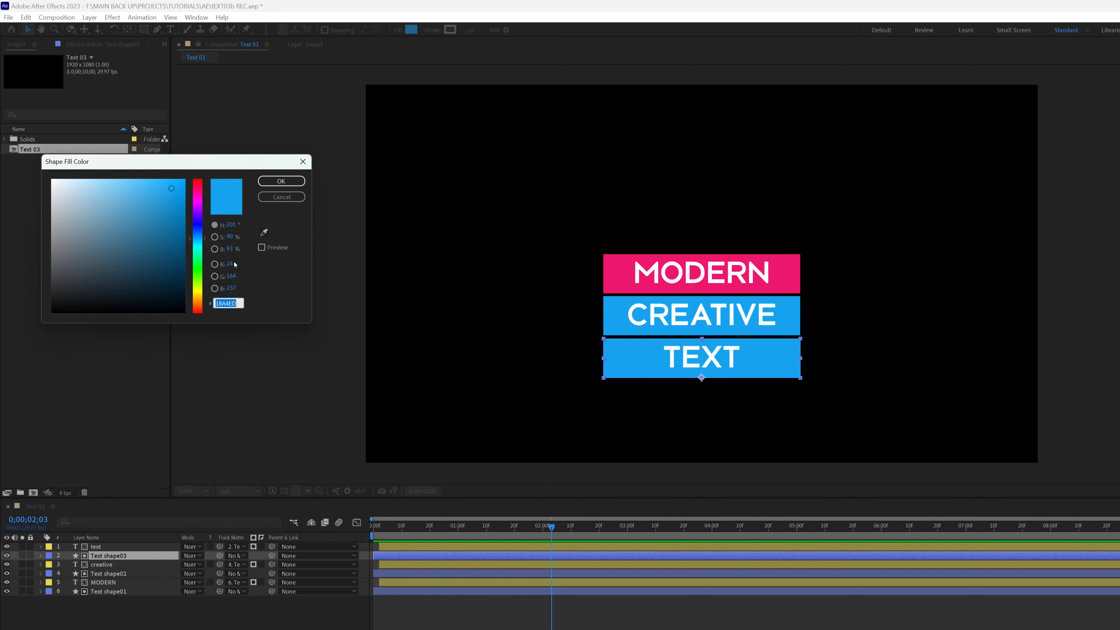
pyautogui.click(281, 180)
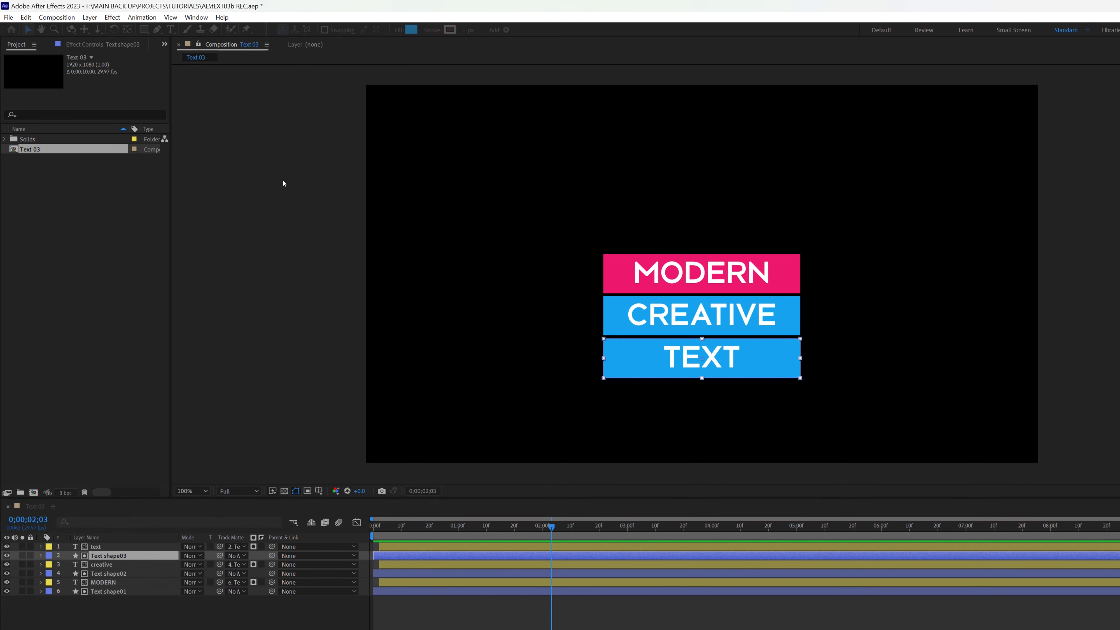
pyautogui.press('F2')
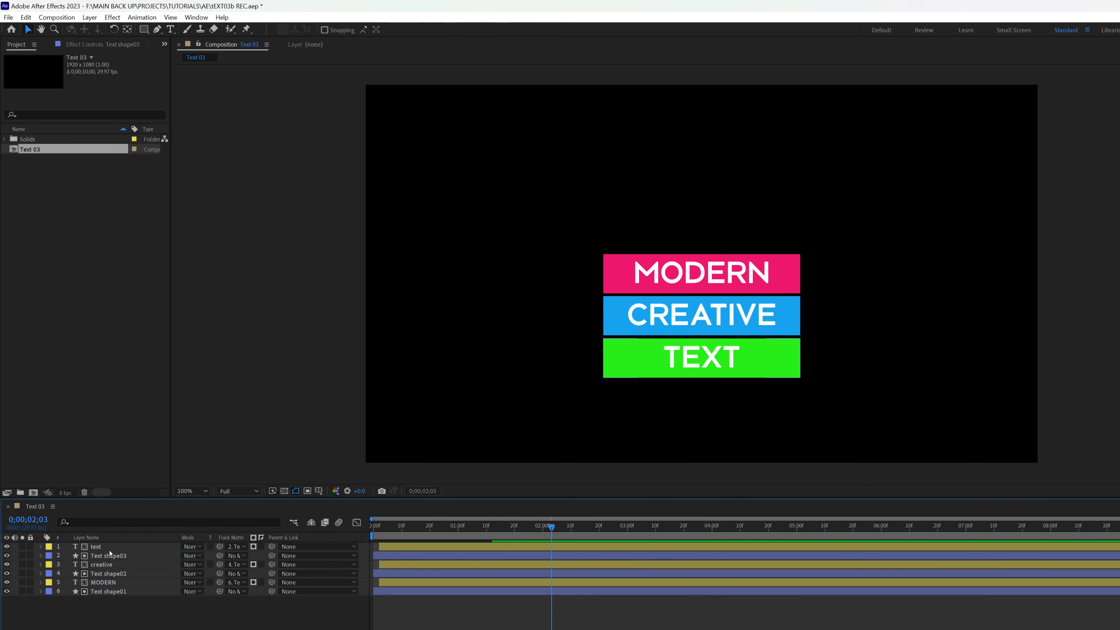
# Set the horizontal scale of Text shape03 to 60% at its first scale keyframe
pyautogui.click(106, 556)
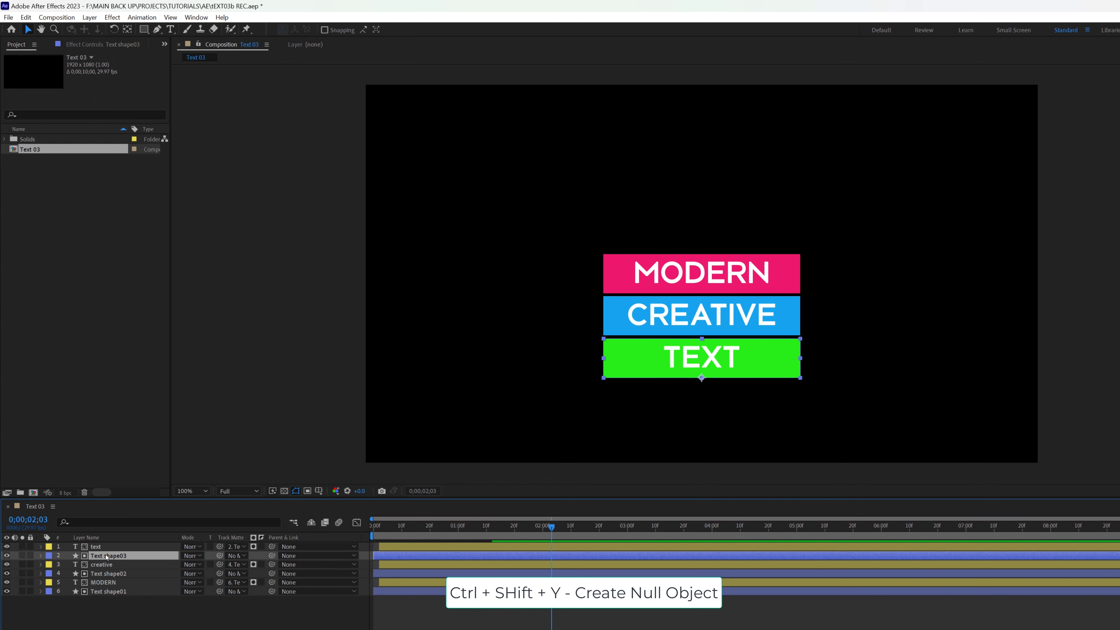
pyautogui.press('s')
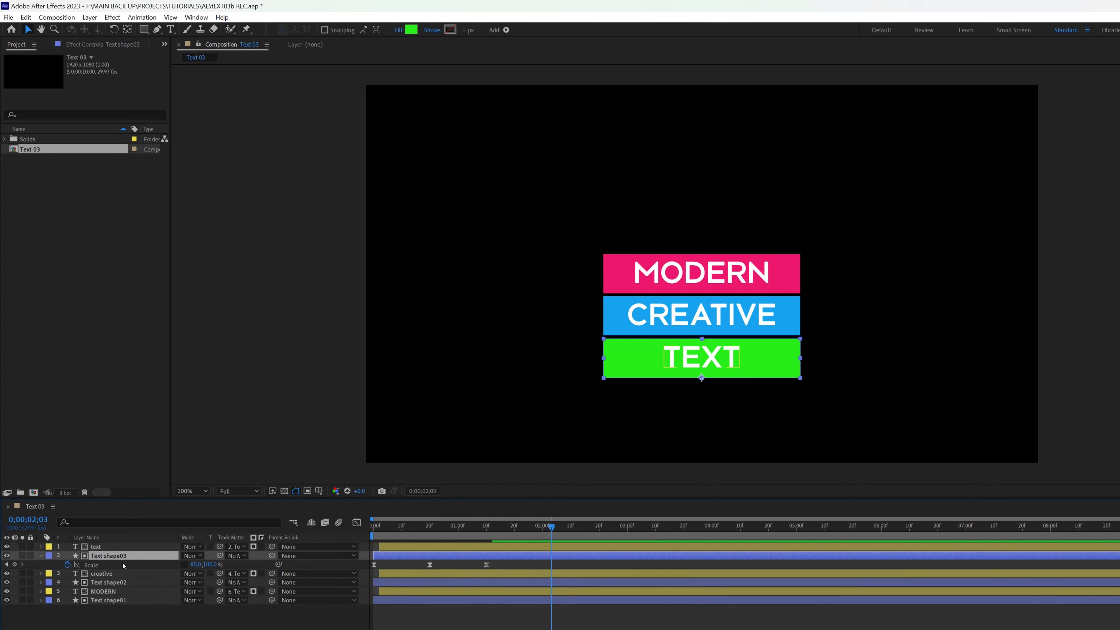
pyautogui.click(7, 565)
pyautogui.click(6, 564)
pyautogui.click(6, 564)
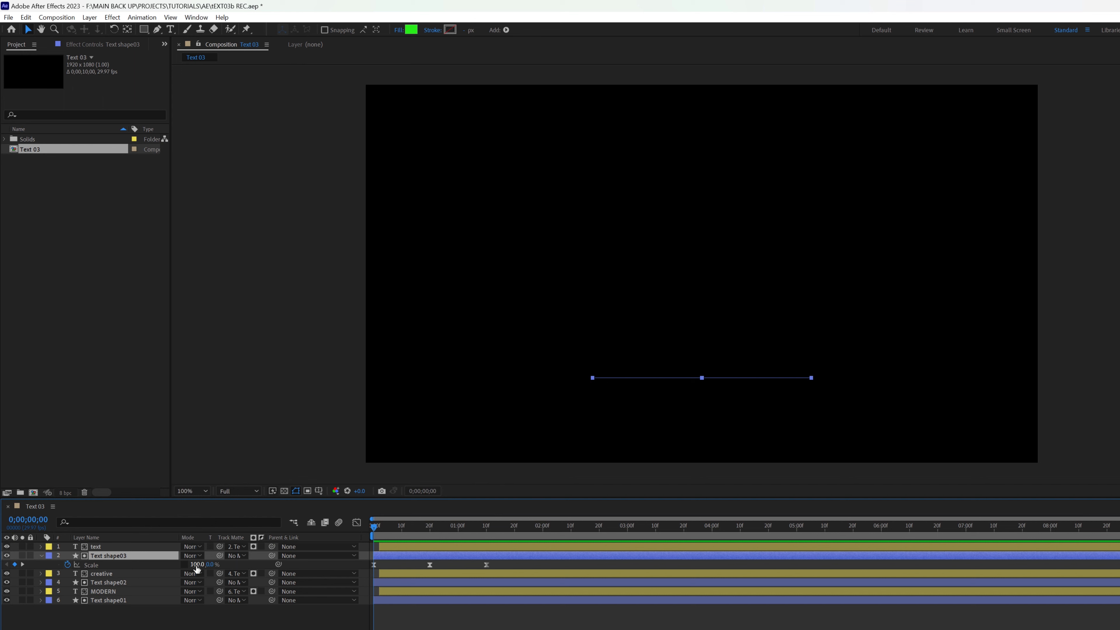
pyautogui.click(197, 567)
pyautogui.write('60')
pyautogui.press('Return')
# Set the horizontal scale of Text shape03 to 60% at its second scale keyframe
pyautogui.click(23, 565)
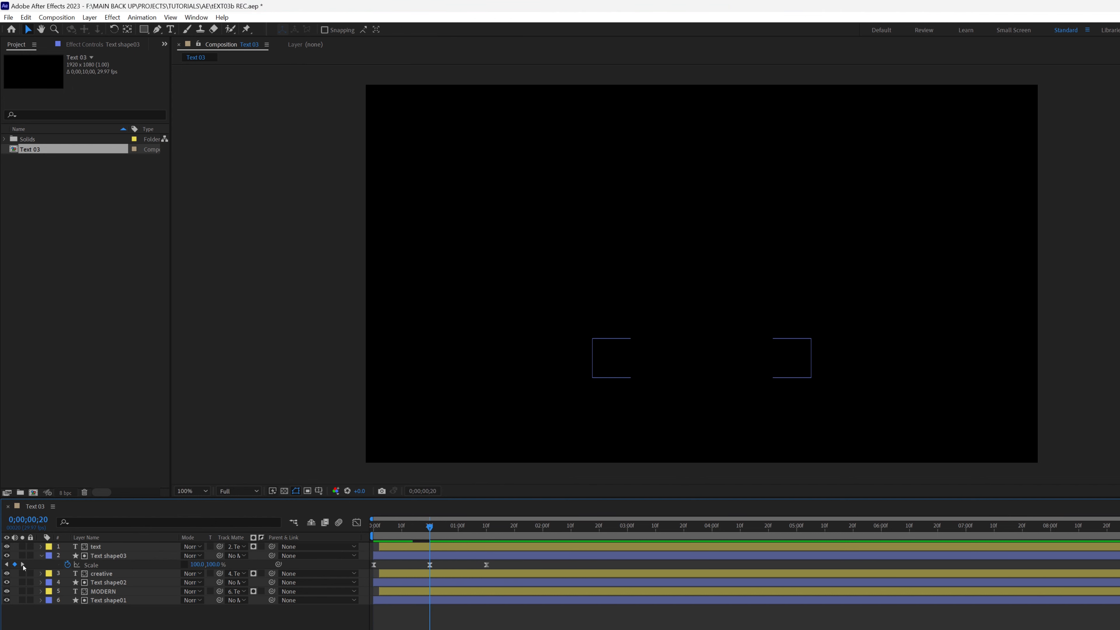
pyautogui.click(193, 564)
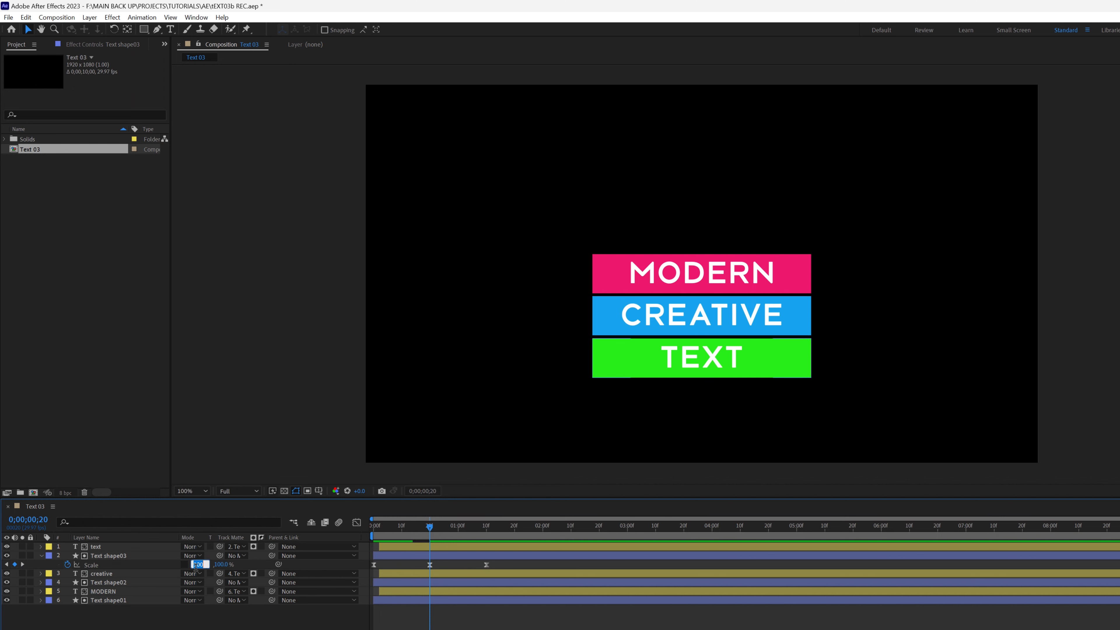
pyautogui.write('5')
pyautogui.press('BackSpace')
pyautogui.write('60')
pyautogui.press('Return')
# Set the horizontal scale of Text shape03 to 50% at its last scale keyframe, and preview the animation from the start
pyautogui.click(23, 565)
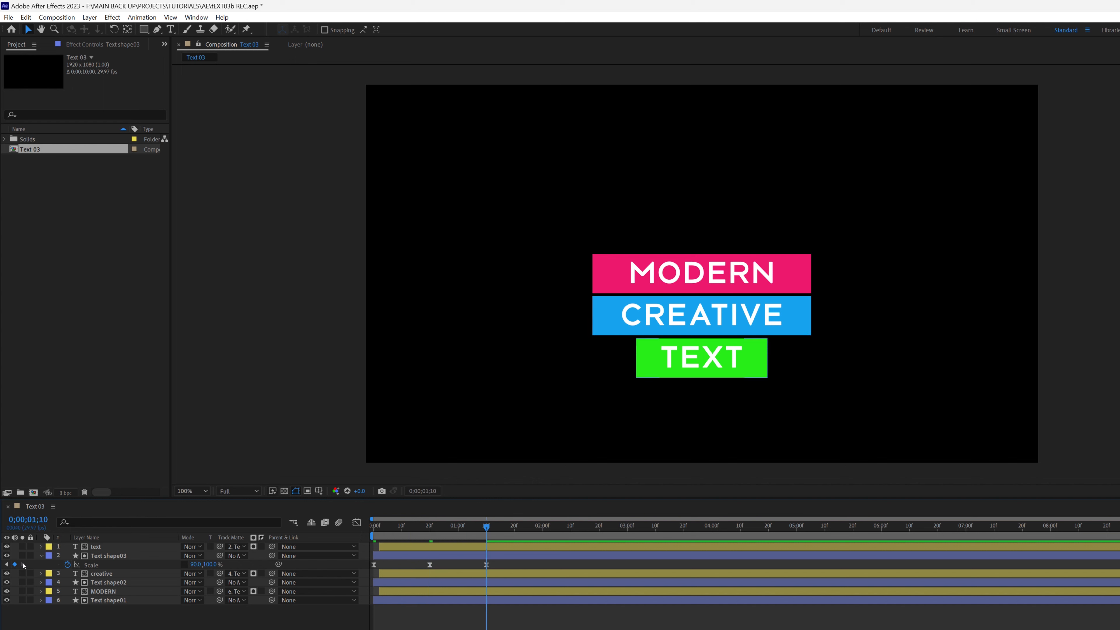
pyautogui.click(194, 564)
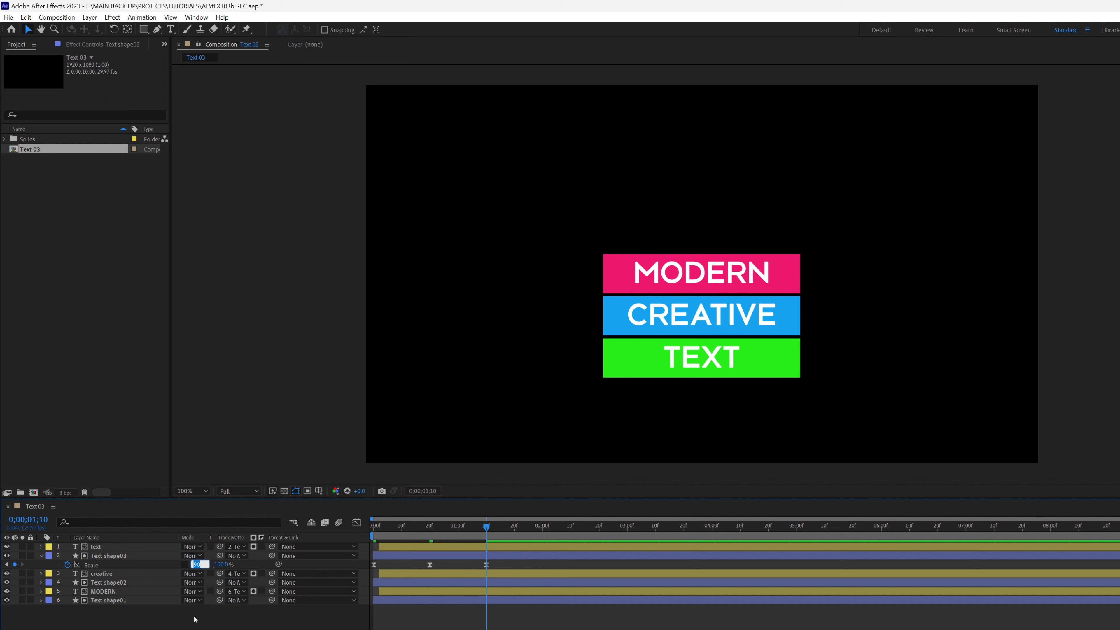
pyautogui.press('Return')
pyautogui.moveTo(477, 531); pyautogui.dragTo(326, 529)
pyautogui.press('space')
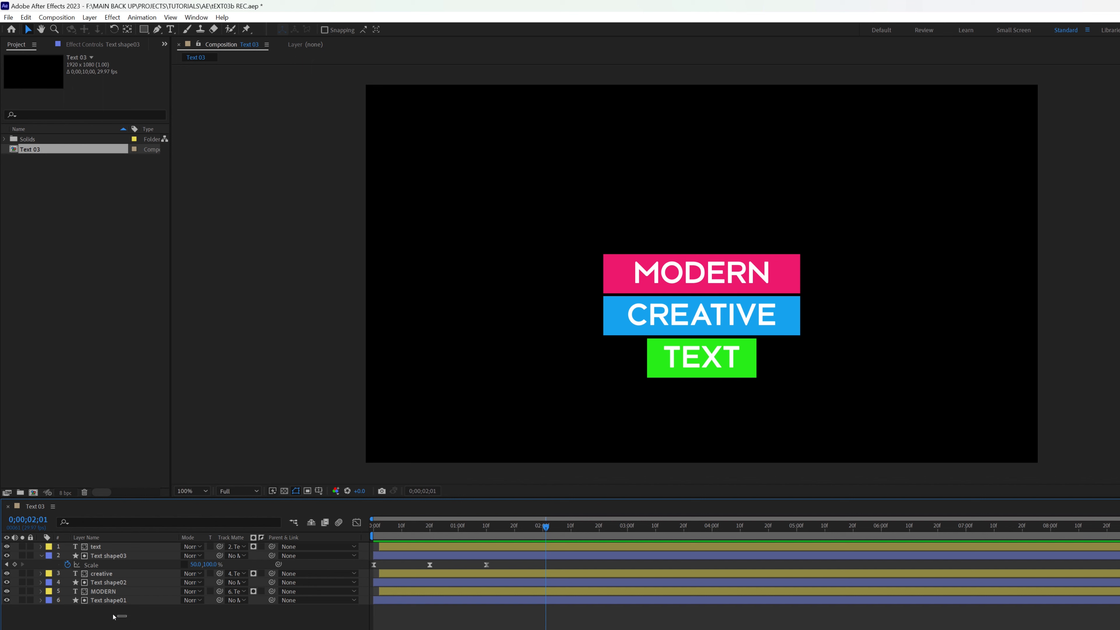
# Set the label colour of the MODERN and Text shape01 layers to Cyan
pyautogui.moveTo(113, 616); pyautogui.dragTo(98, 593)
pyautogui.click(49, 592)
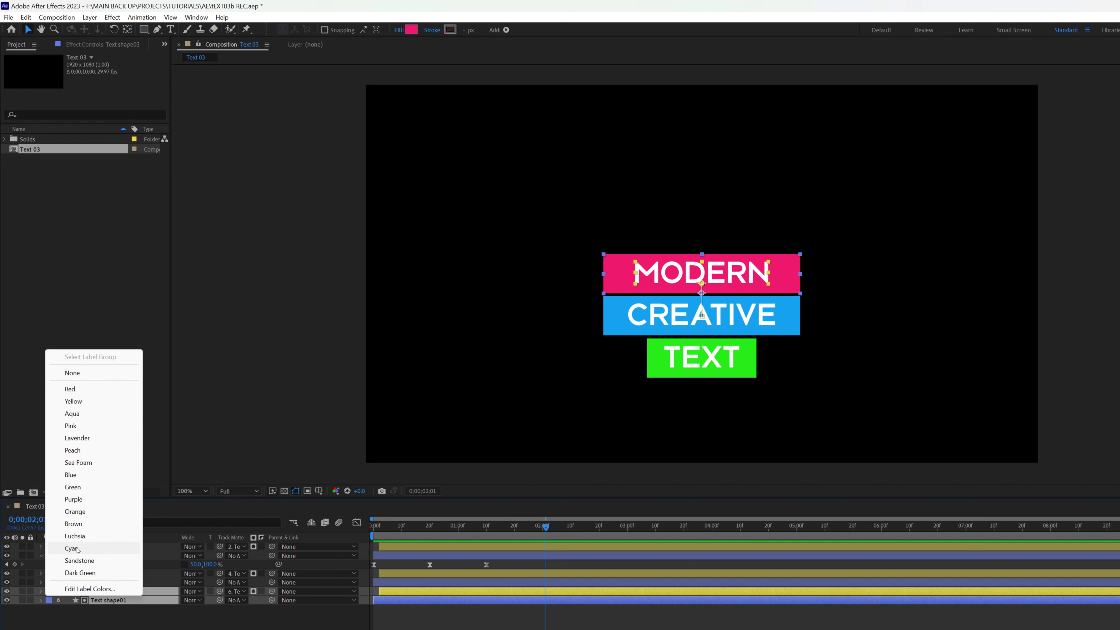
pyautogui.click(71, 548)
pyautogui.click(63, 583)
pyautogui.keyDown('shift'); pyautogui.click(63, 575); pyautogui.keyUp('shift')
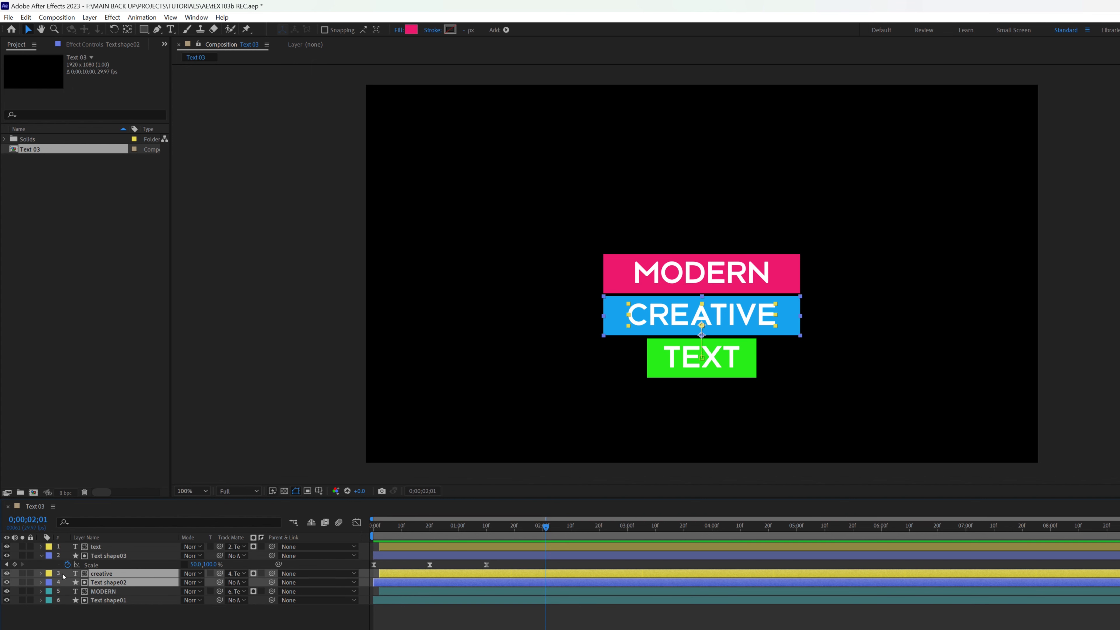
# Set the label colour of the MODERN and Text shape01 layers to Red
pyautogui.click(108, 600)
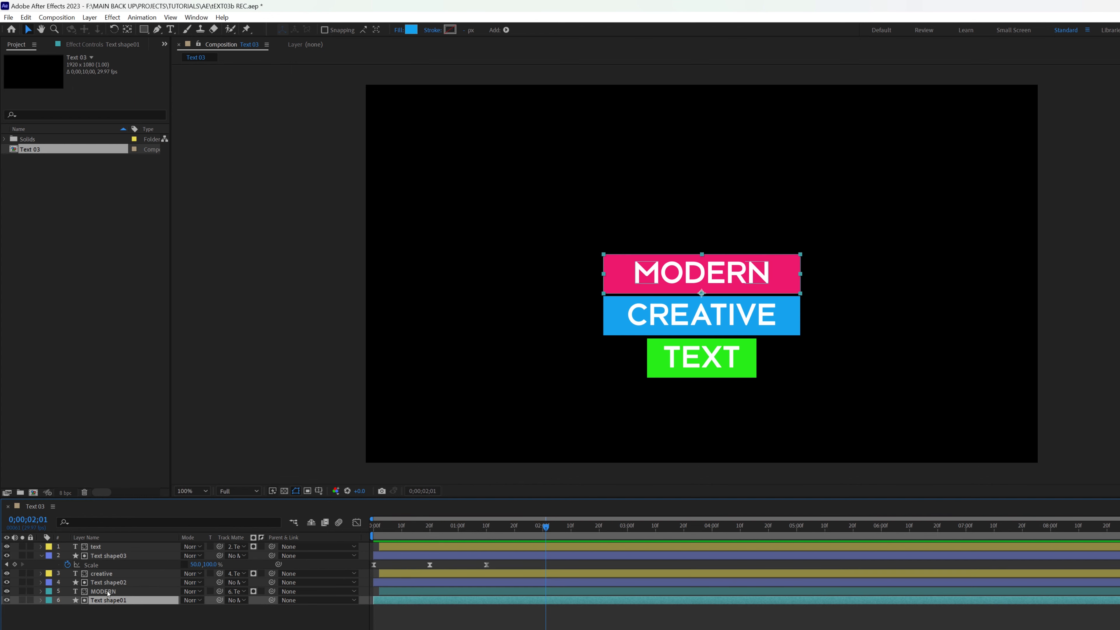
pyautogui.keyDown('shift'); pyautogui.click(108, 591); pyautogui.keyUp('shift')
pyautogui.click(49, 592)
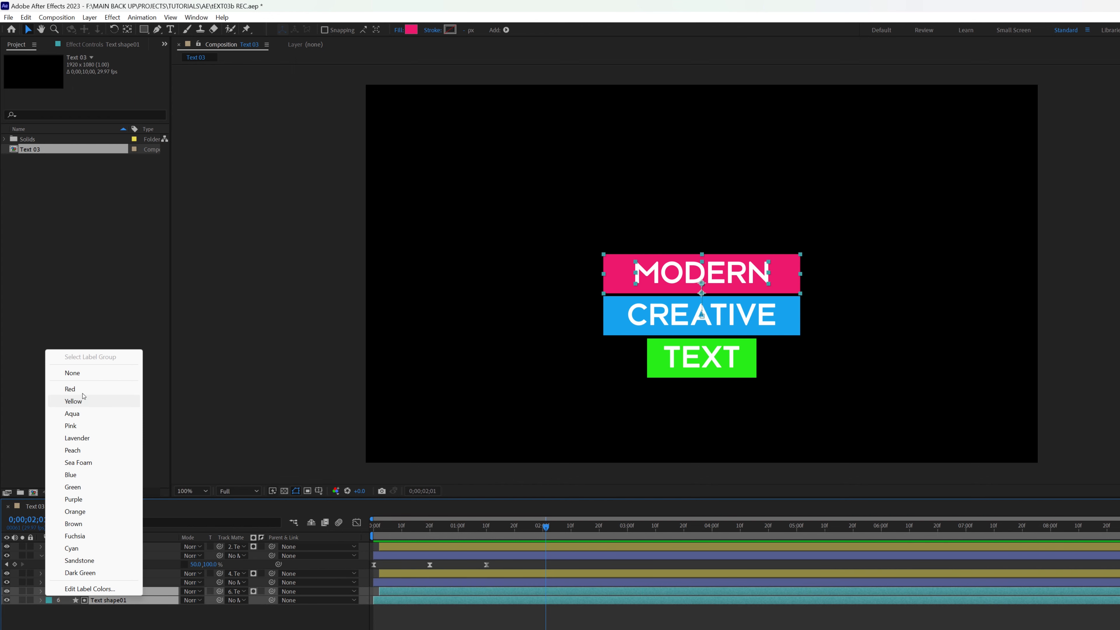
pyautogui.click(71, 389)
# Set the label colour of the creative and Text shape02 layers to Blue
pyautogui.click(108, 582)
pyautogui.keyDown('shift'); pyautogui.click(102, 574); pyautogui.keyUp('shift')
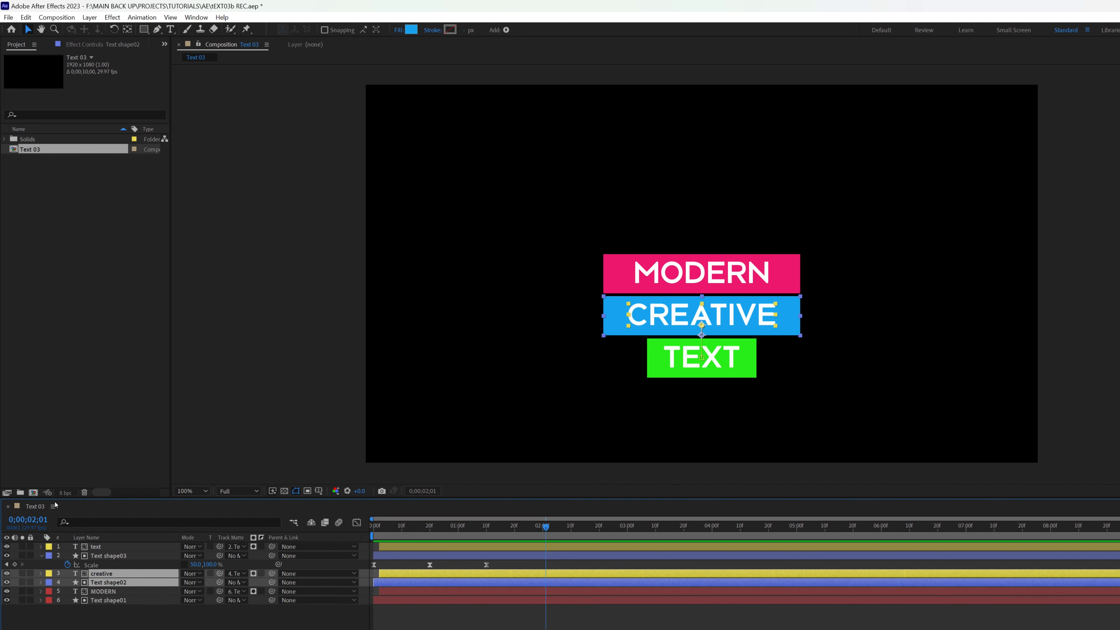
pyautogui.click(48, 573)
pyautogui.click(71, 475)
# Set the label colour of the text and Text shape03 layers to Green, and preview the animation from the start
pyautogui.click(106, 555)
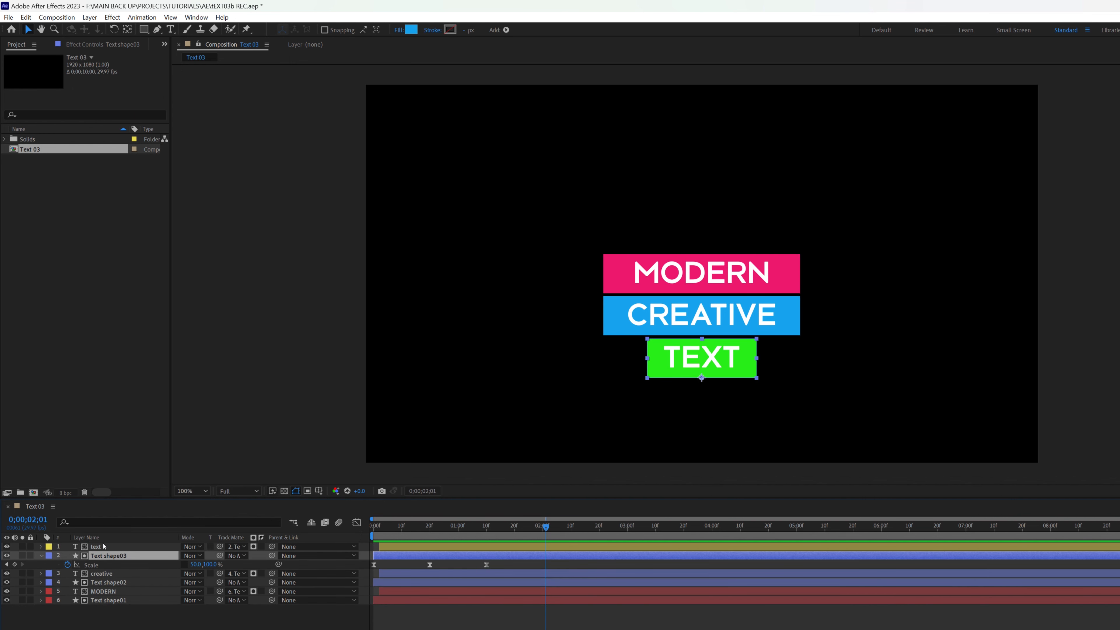
pyautogui.keyDown('shift'); pyautogui.click(103, 547); pyautogui.keyUp('shift')
pyautogui.click(47, 548)
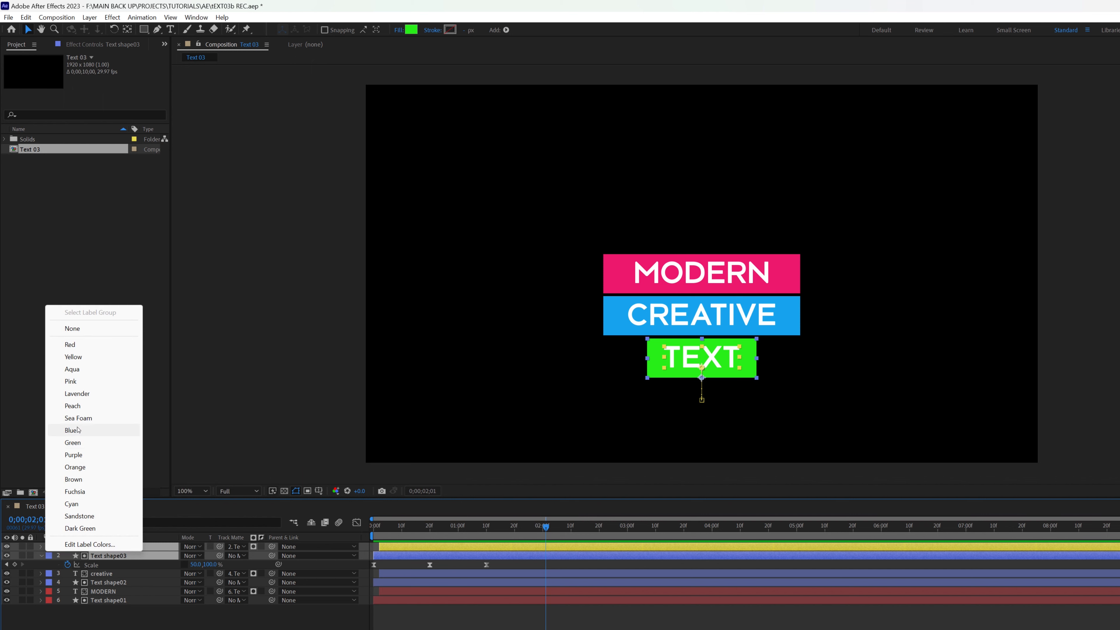
pyautogui.click(70, 442)
pyautogui.press('Home')
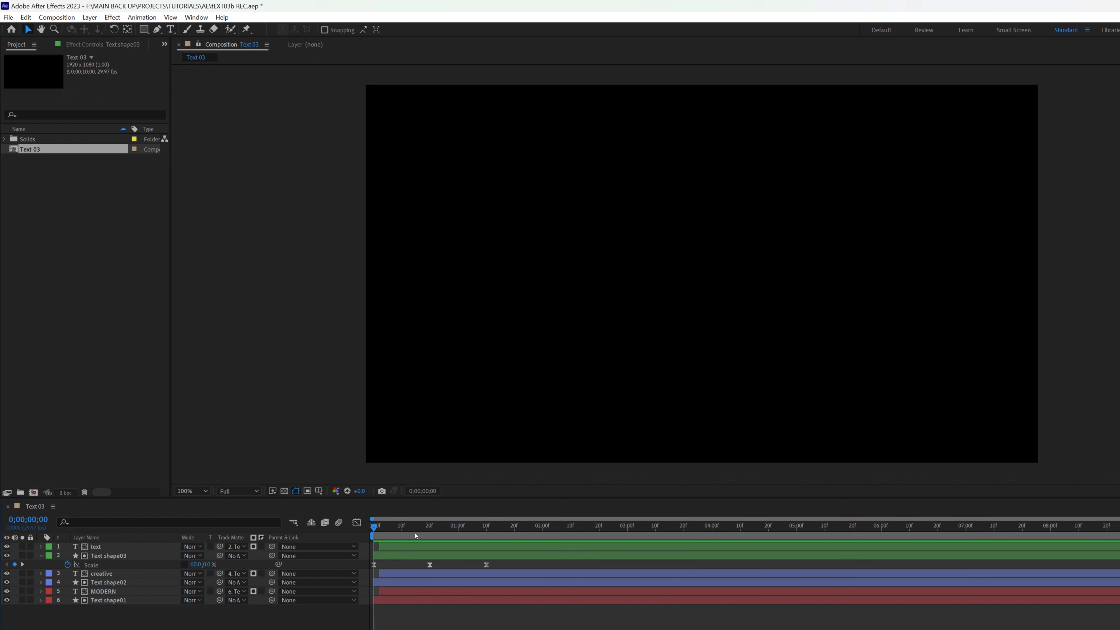
pyautogui.press('space')
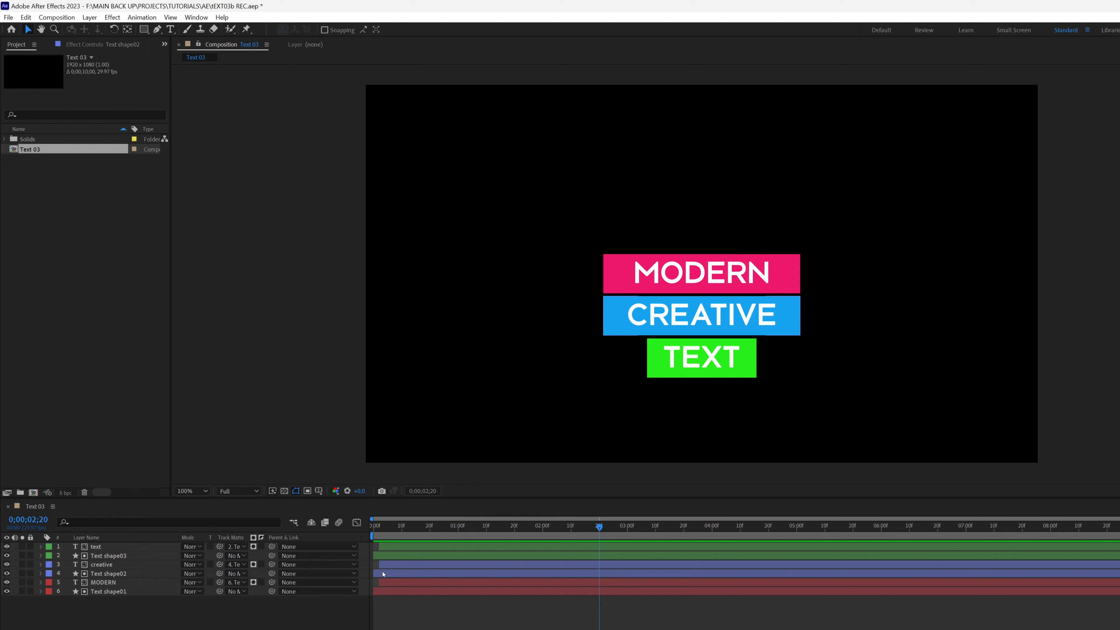
# Shift the text, Text shape03, creative and Text shape02 layers together about 5 frames later in time
pyautogui.click(385, 572)
pyautogui.keyDown('shift'); pyautogui.click(391, 547); pyautogui.keyUp('shift')
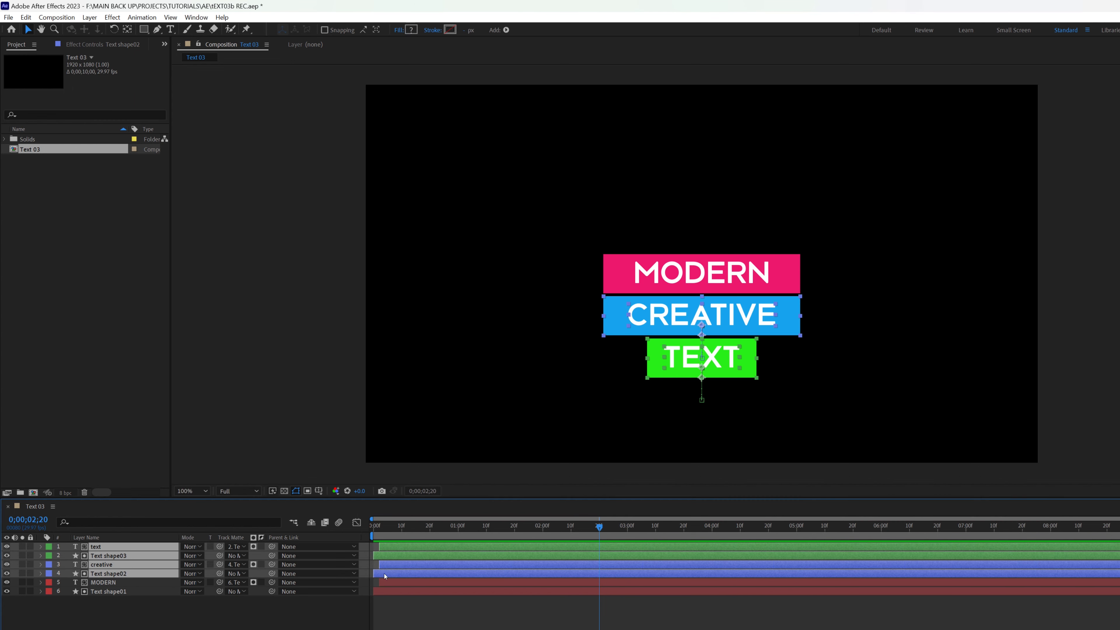
pyautogui.moveTo(385, 576); pyautogui.dragTo(393, 576)
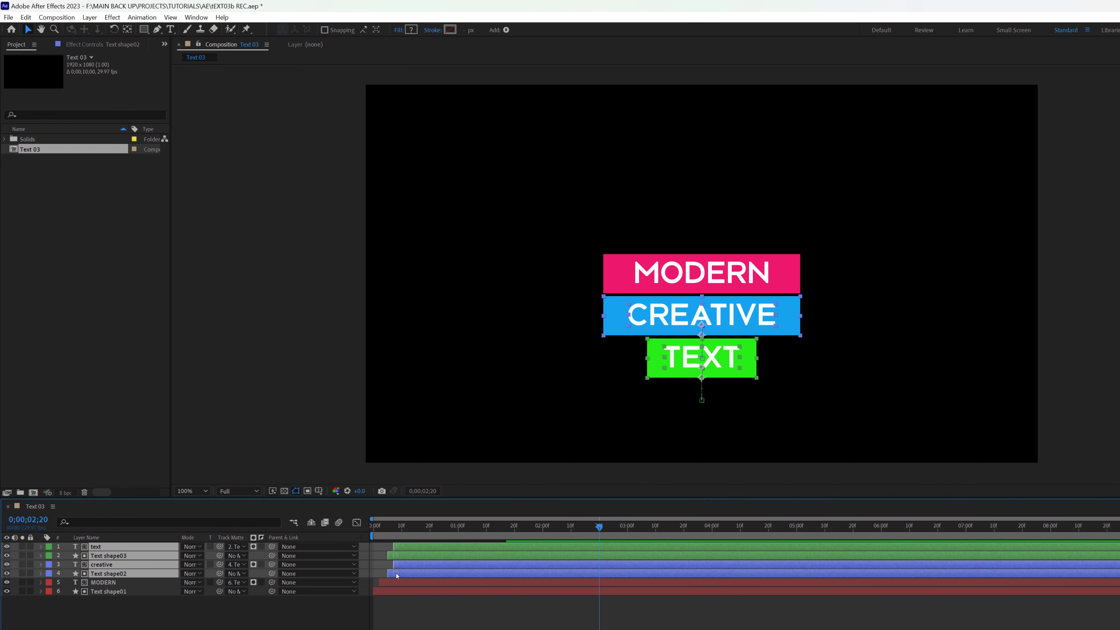
pyautogui.hotkey('ctrl', 'shift', 'a')
# Shift the text and Text shape03 layers another 5 frames or so later in time, and preview the staggered animation
pyautogui.click(95, 547)
pyautogui.keyDown('shift'); pyautogui.click(98, 555); pyautogui.keyUp('shift')
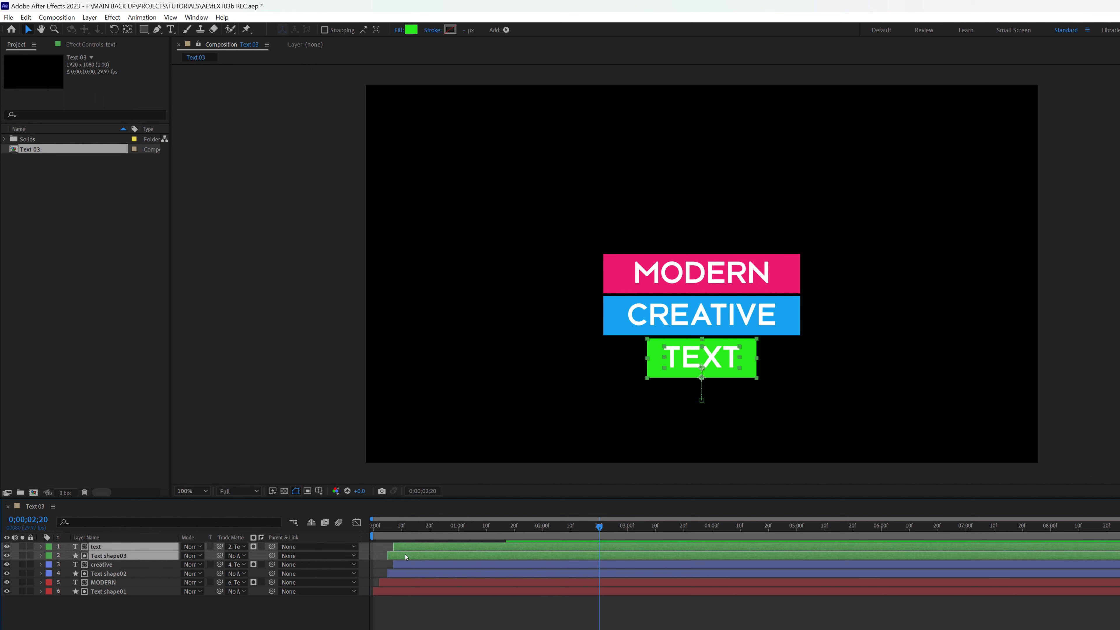
pyautogui.moveTo(406, 557); pyautogui.dragTo(421, 557)
pyautogui.press('space')
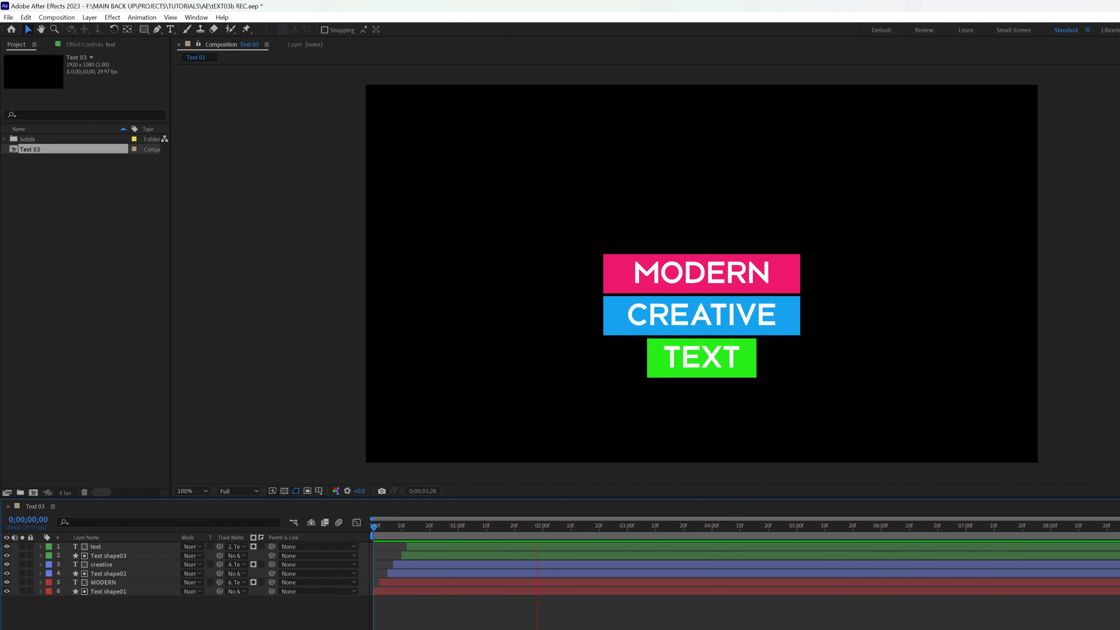
pyautogui.press('space')
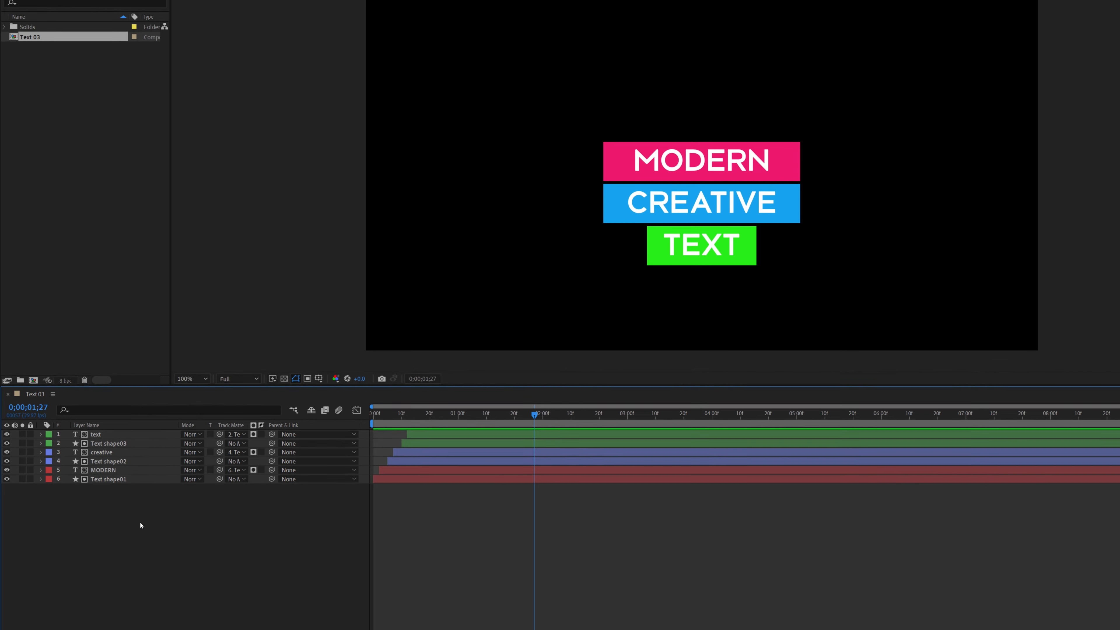
# Add a new null object and parent all six text and shape layers to it
pyautogui.rightClick(140, 525)
pyautogui.moveTo(166, 373)
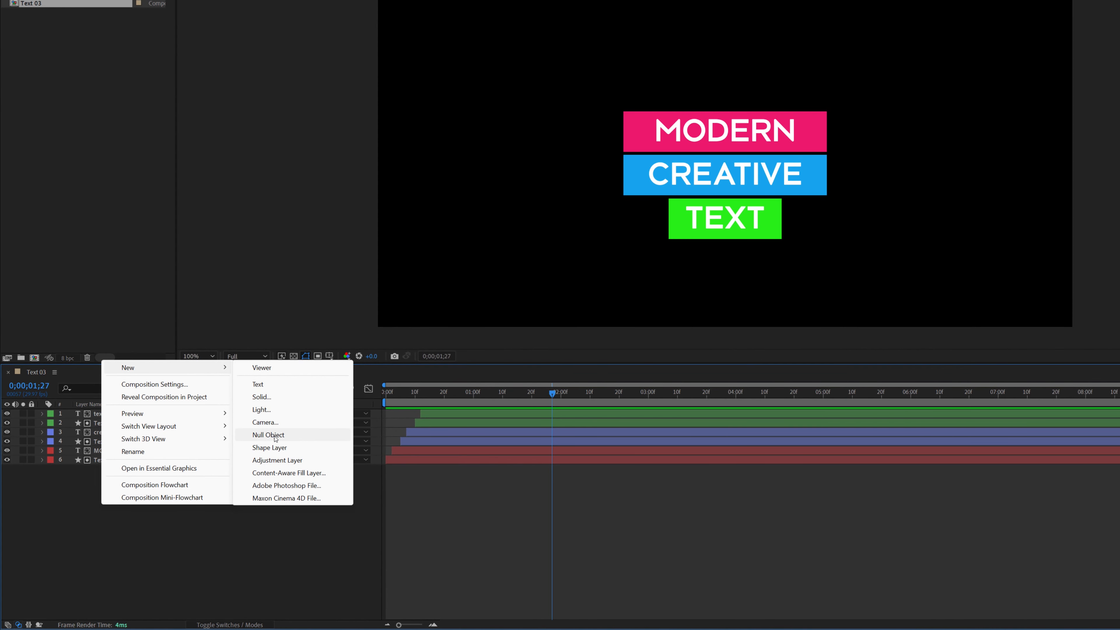
pyautogui.click(275, 436)
pyautogui.moveTo(181, 506); pyautogui.dragTo(75, 422)
pyautogui.moveTo(281, 468); pyautogui.dragTo(106, 417)
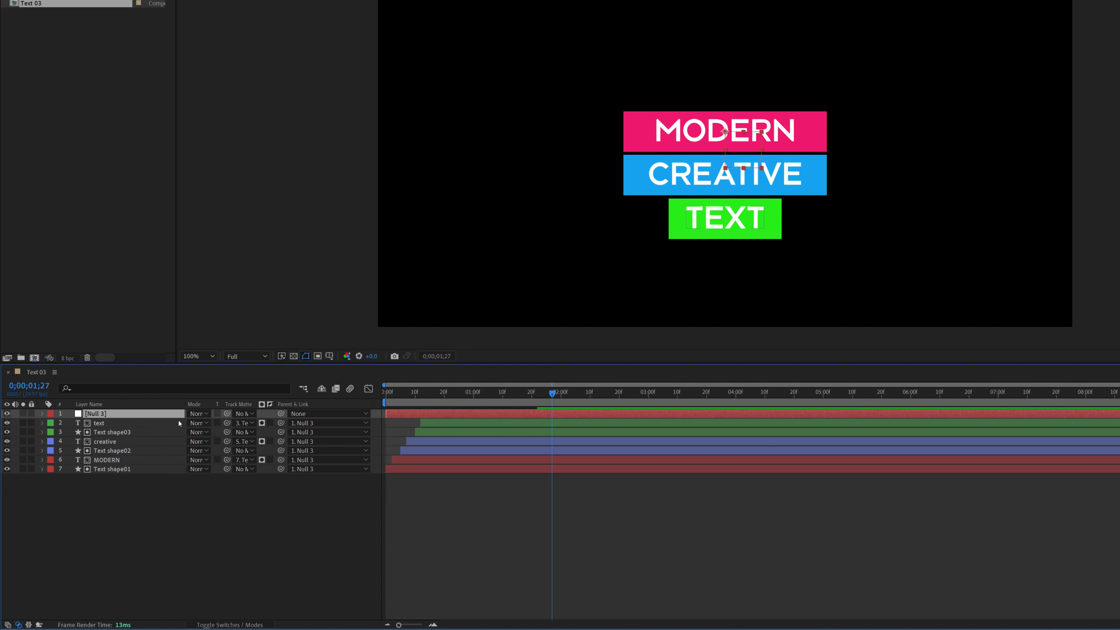
# Try moving the null up to a vertical position of about 427, and delete the null
pyautogui.press('p')
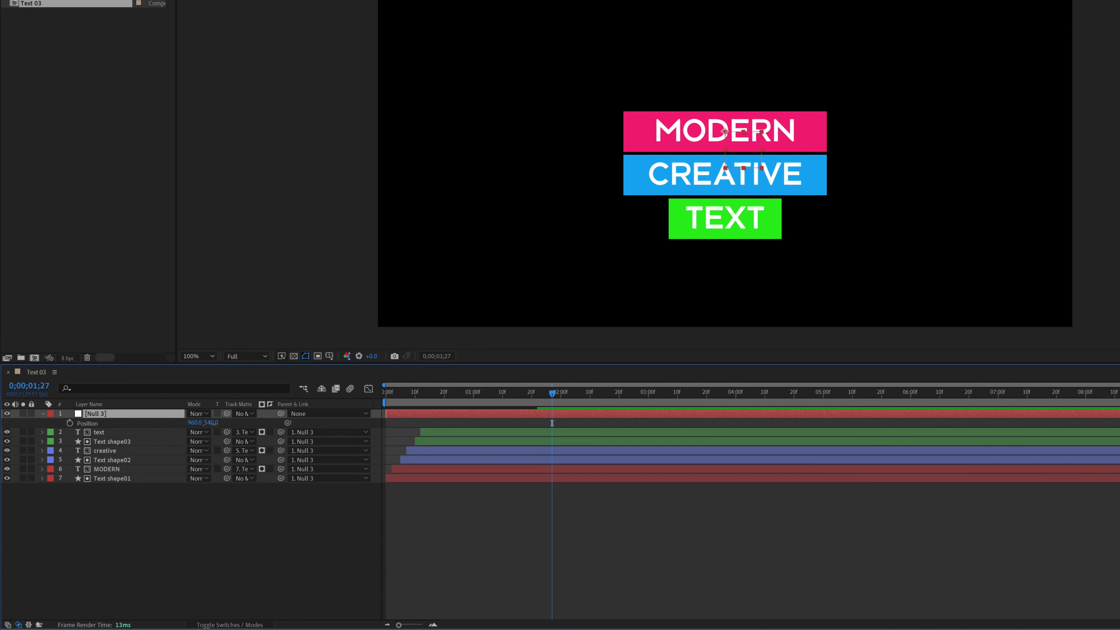
pyautogui.moveTo(211, 423); pyautogui.dragTo(175, 509)
pyautogui.click(175, 509)
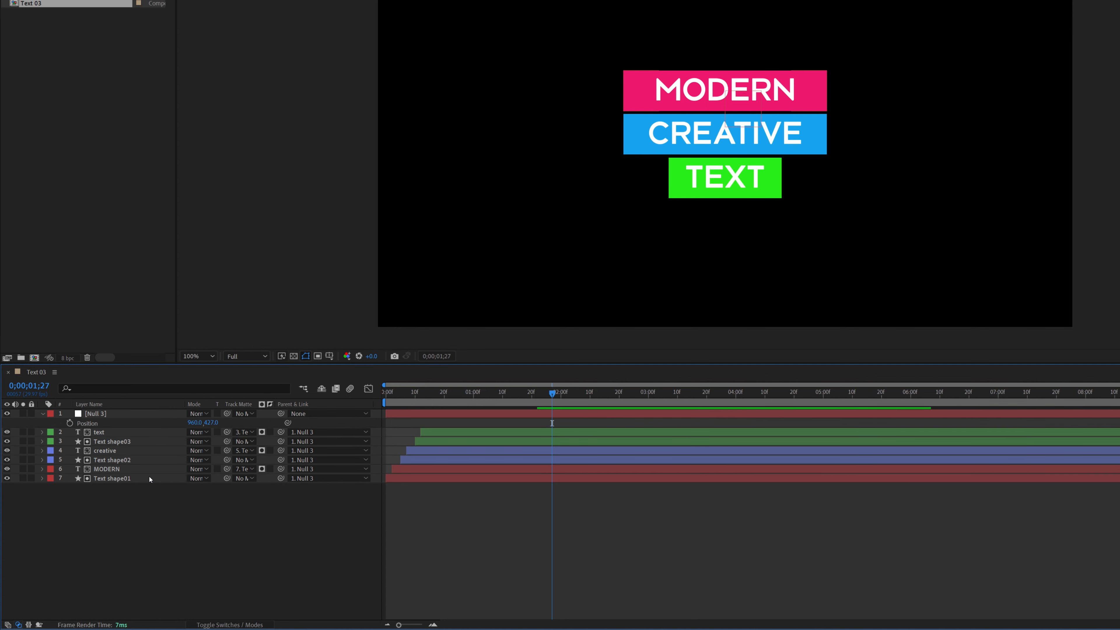
pyautogui.hotkey('ctrl', 'z')
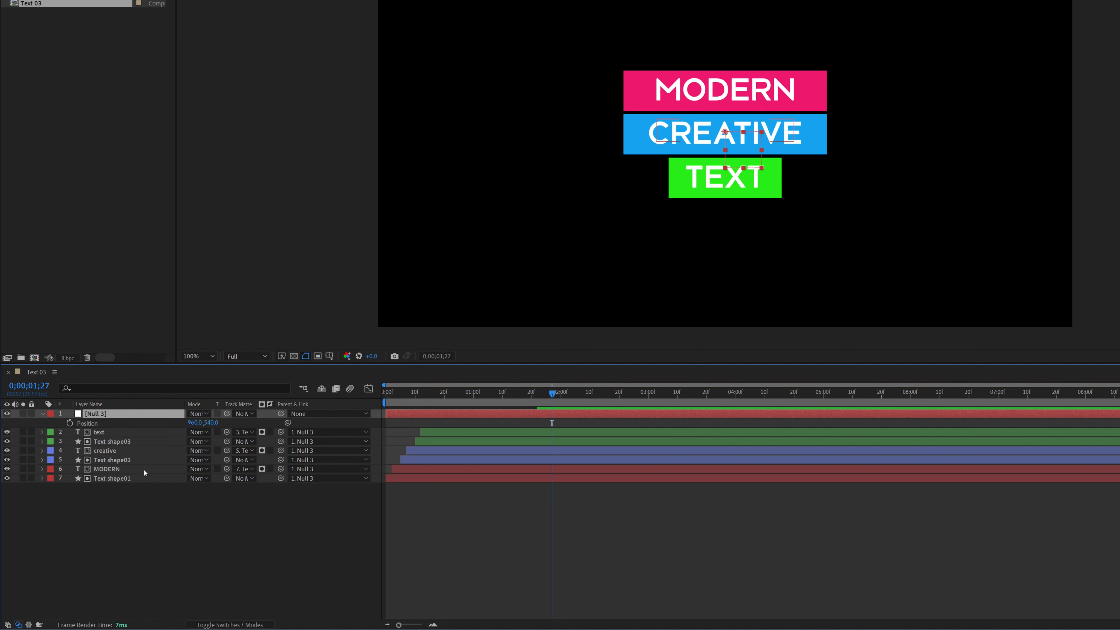
pyautogui.press('Delete')
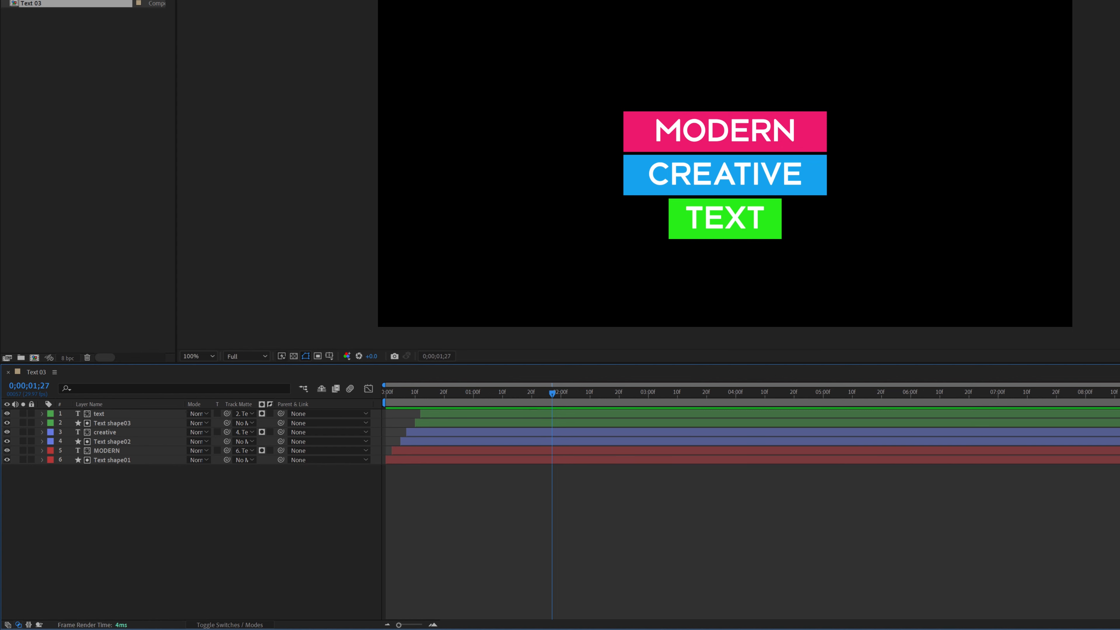
# Add a parent null for all six text and shape layers with the Add Null function of Motion Tools 2.0
pyautogui.moveTo(527, 59); pyautogui.dragTo(1088, 0)
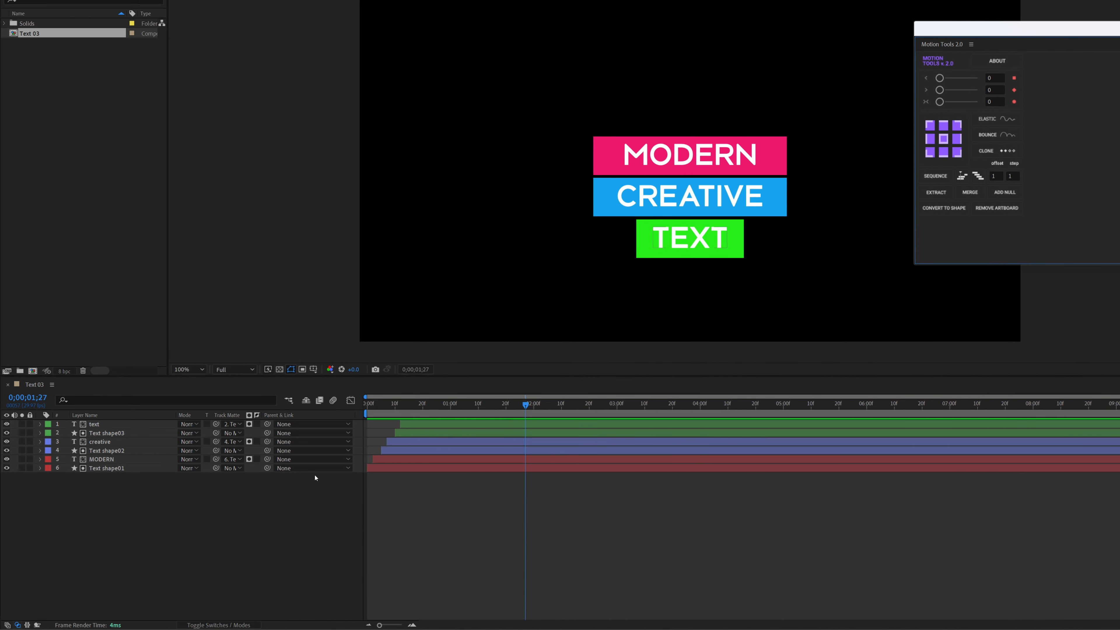
pyautogui.moveTo(156, 496); pyautogui.dragTo(66, 425)
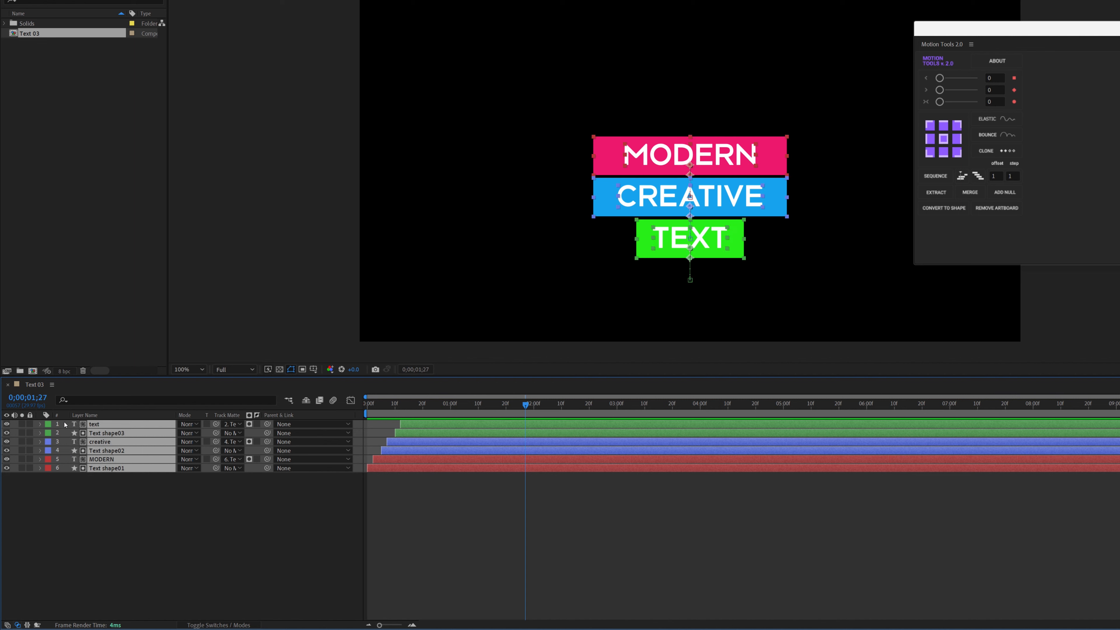
pyautogui.click(1004, 192)
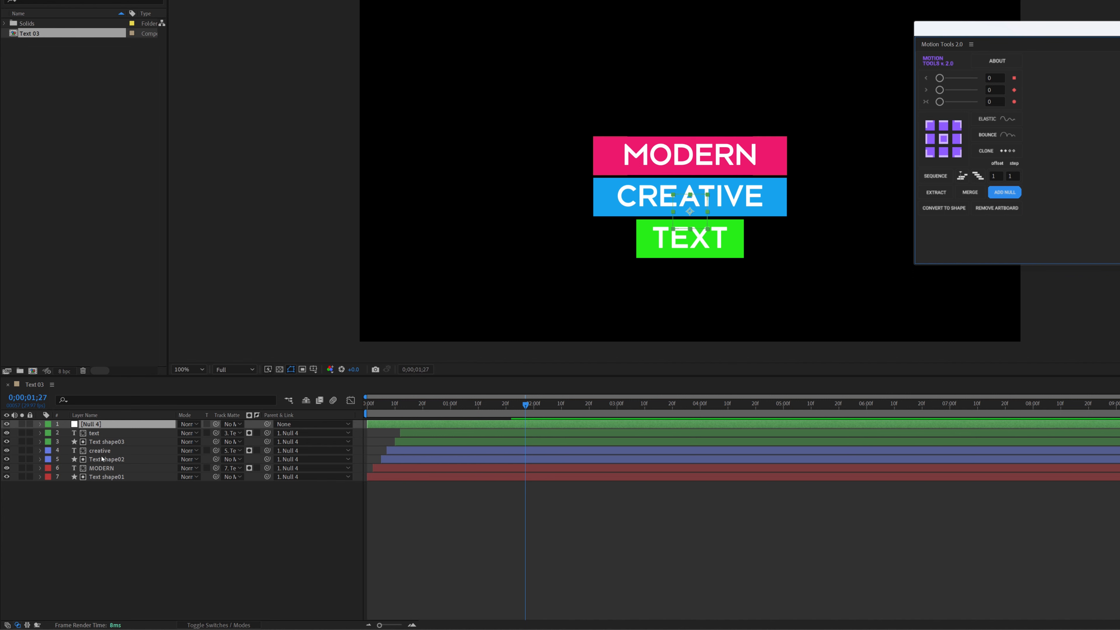
# Move the null up to a vertical position of 580.7 to centre the title, checking against temporary Title/Action Safe guides
pyautogui.press('p')
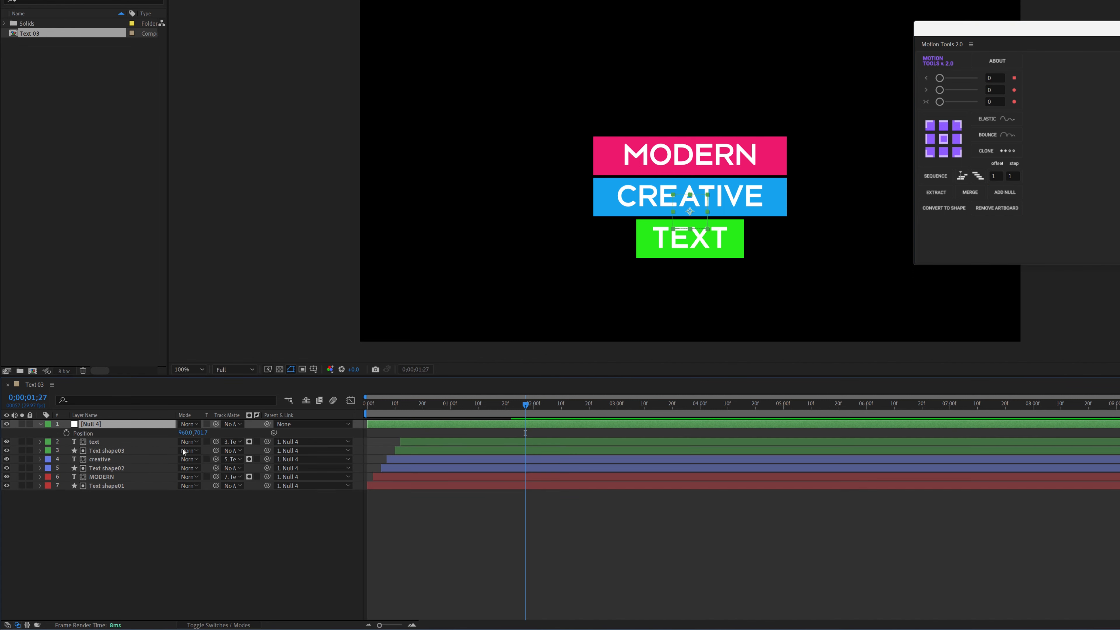
pyautogui.moveTo(201, 433); pyautogui.dragTo(152, 430)
pyautogui.click(313, 370)
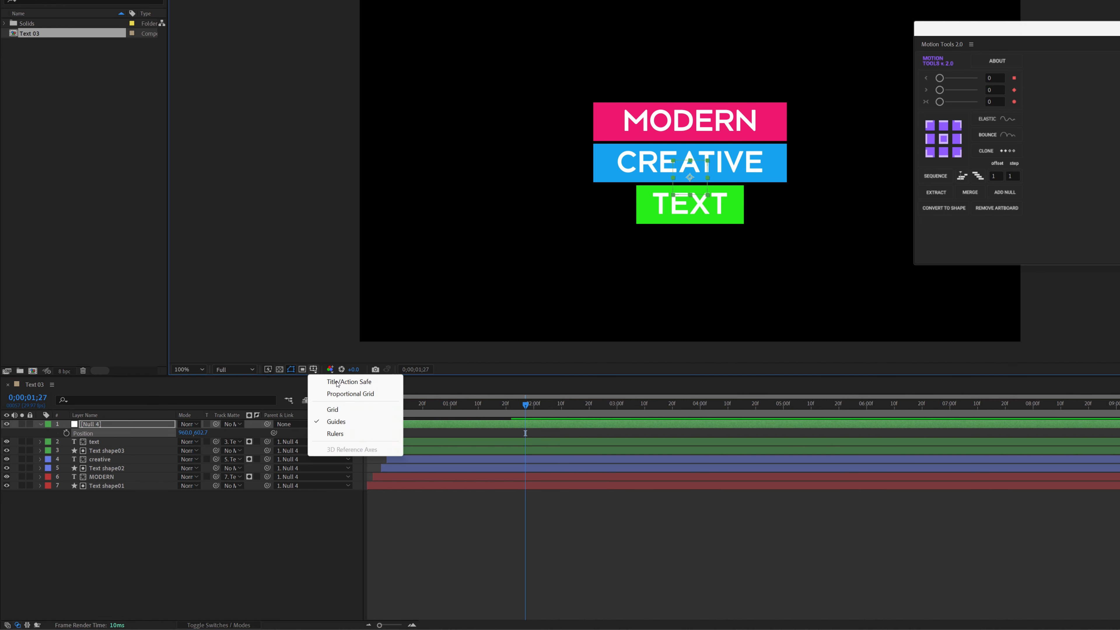
pyautogui.click(338, 382)
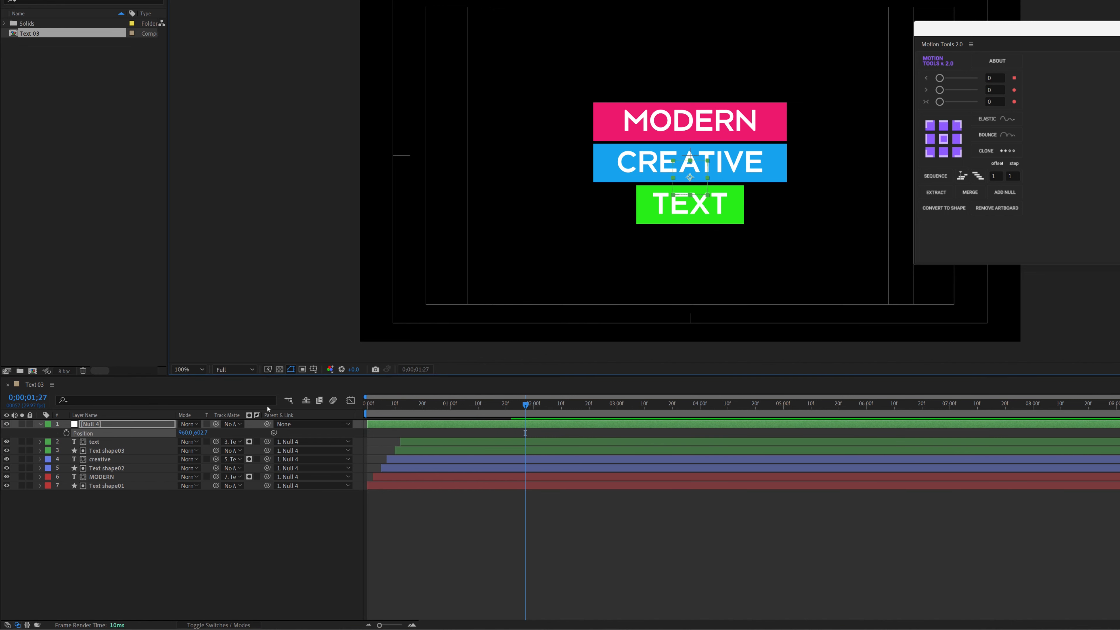
pyautogui.moveTo(201, 433); pyautogui.dragTo(191, 433)
pyautogui.click(314, 369)
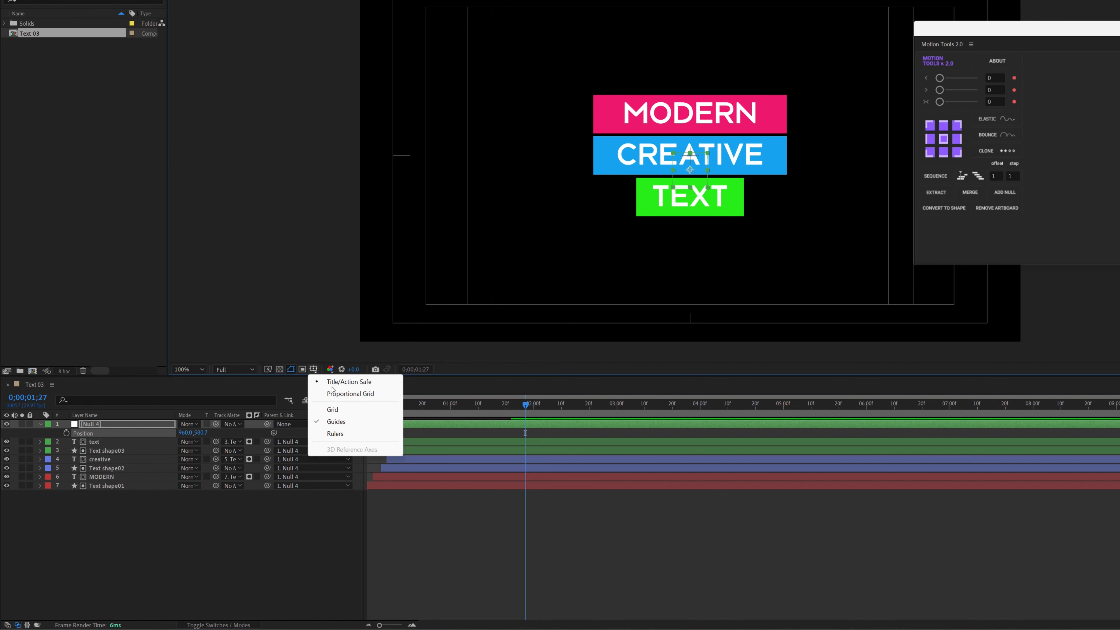
pyautogui.click(333, 386)
# Rename the null as Control and give it the Yellow label colour
pyautogui.press('Return')
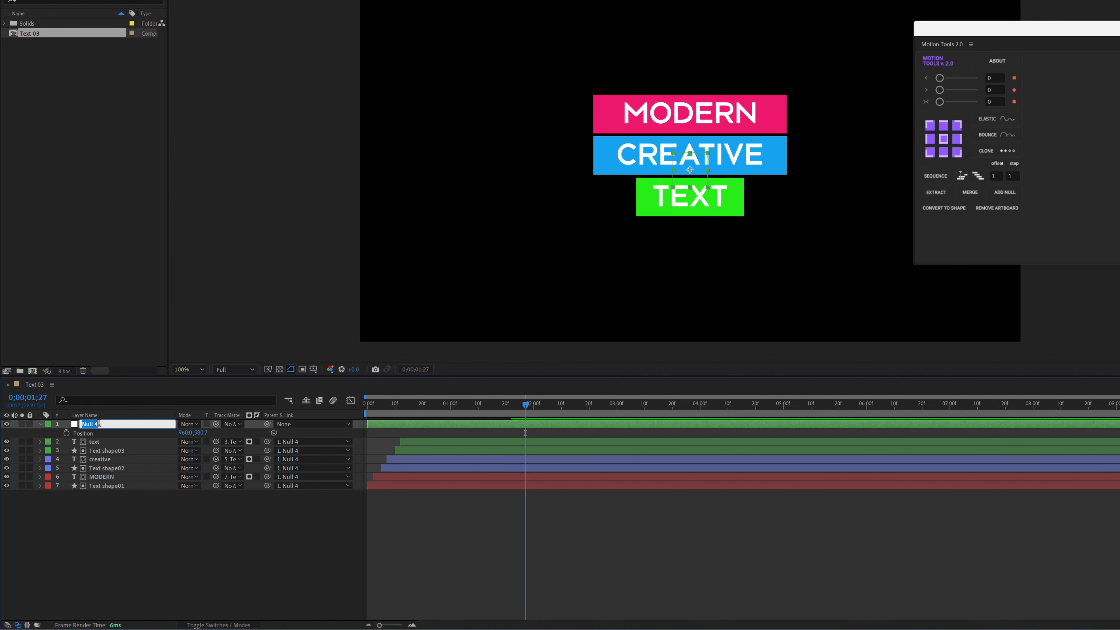
pyautogui.write('Control')
pyautogui.press('Return')
pyautogui.click(48, 424)
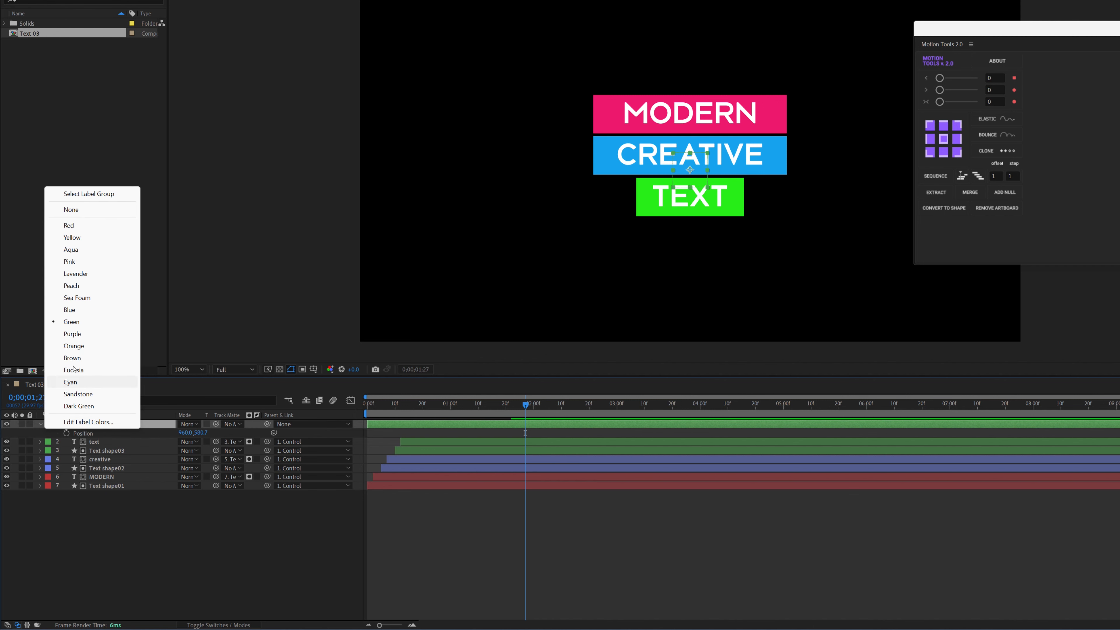
pyautogui.click(77, 237)
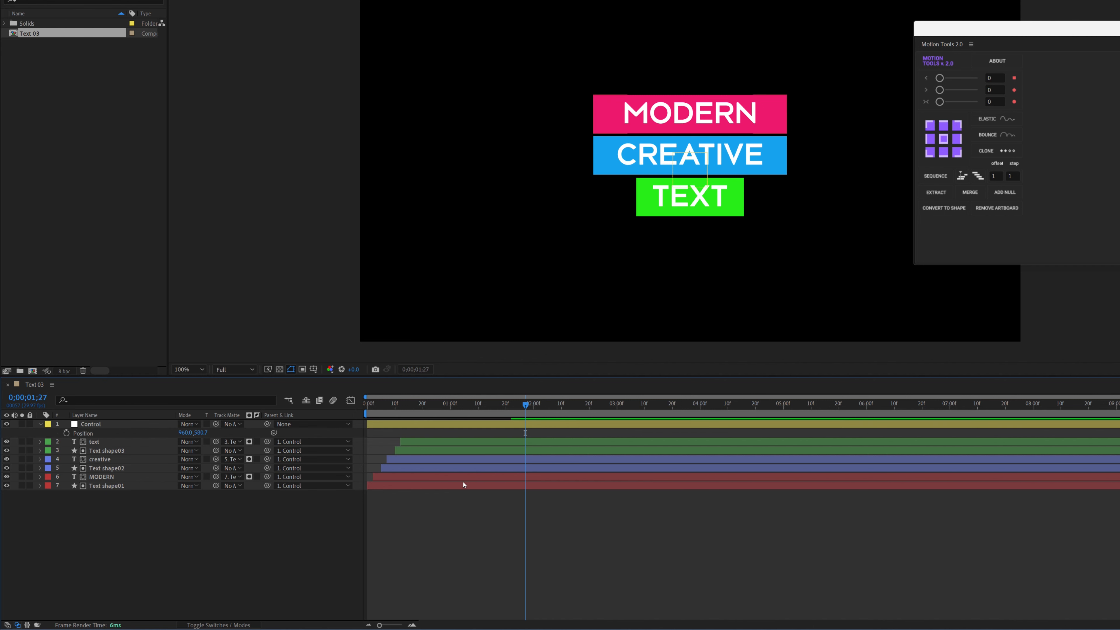
# Reveal the keyframes of all six text and shape layers and set the current time to 0;00;02;20
pyautogui.moveTo(169, 531); pyautogui.dragTo(83, 438)
pyautogui.press('u')
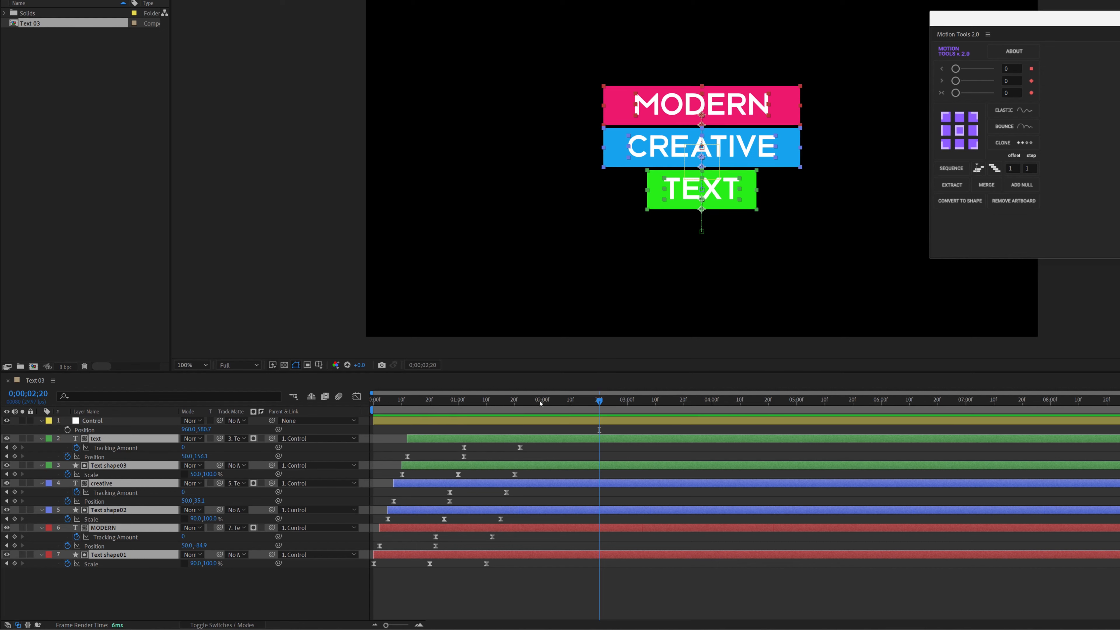
pyautogui.moveTo(539, 401); pyautogui.dragTo(606, 410)
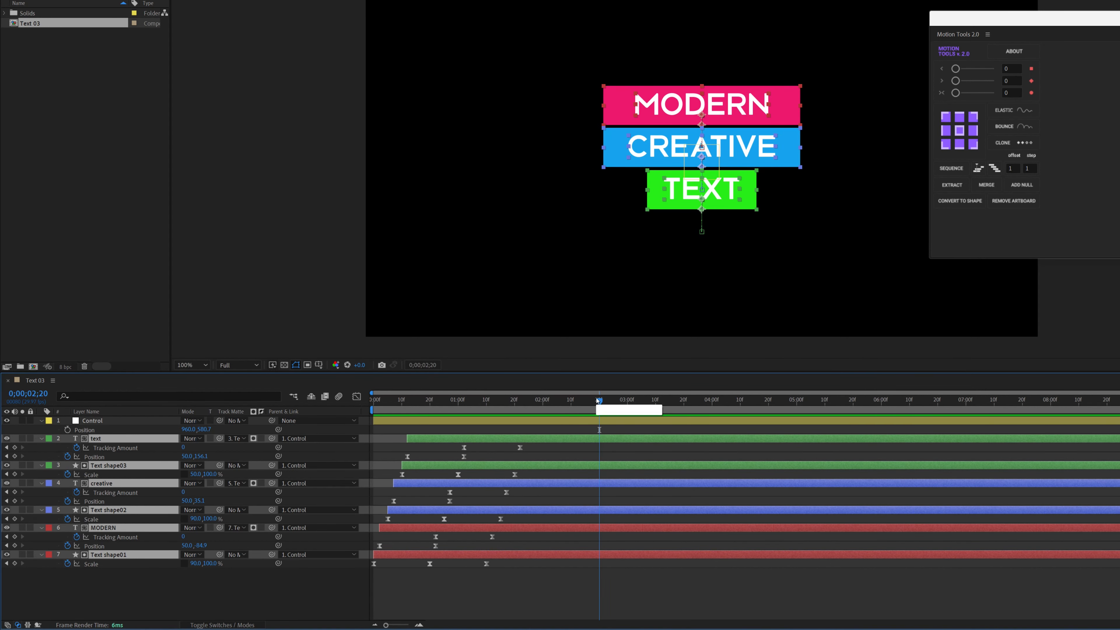
# Try duplicating the last Tracking Amount and Scale keyframes of the text and Text shape03 layers, and undo the duplication
pyautogui.moveTo(537, 446); pyautogui.dragTo(509, 454)
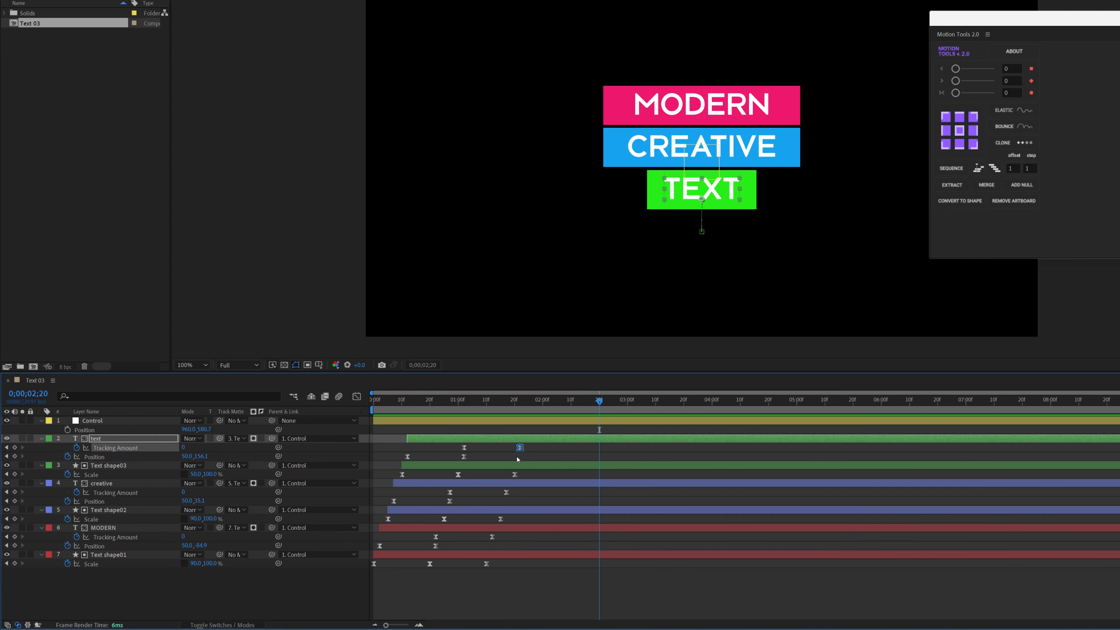
pyautogui.hotkey('ctrl', 'c')
pyautogui.hotkey('ctrl', 'v')
pyautogui.press('Delete')
pyautogui.moveTo(554, 445); pyautogui.dragTo(493, 479)
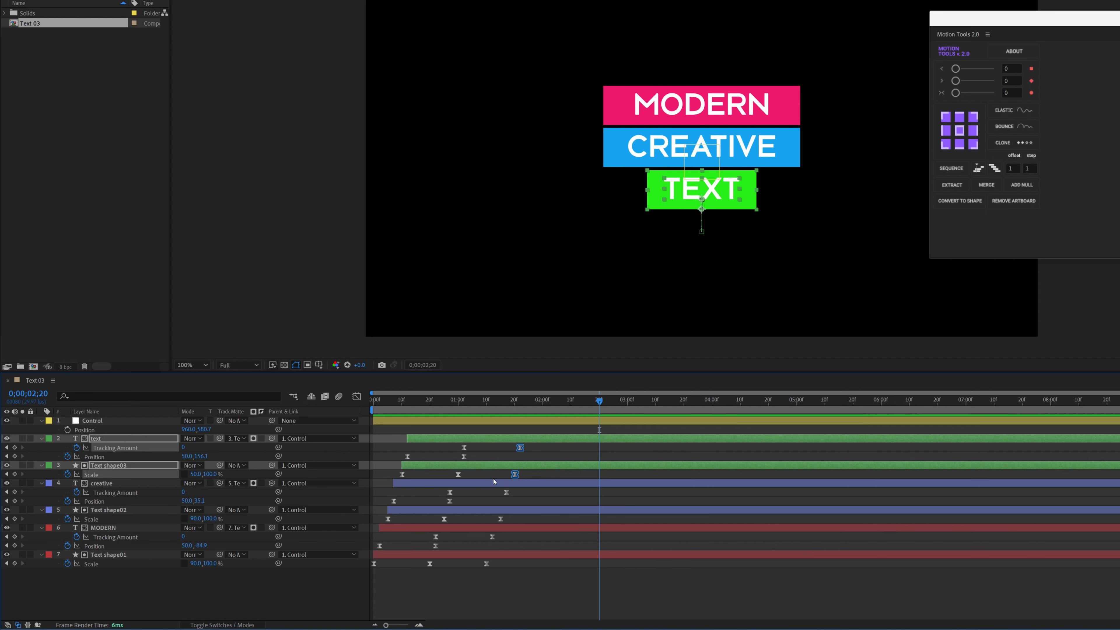
pyautogui.hotkey('ctrl', 'd')
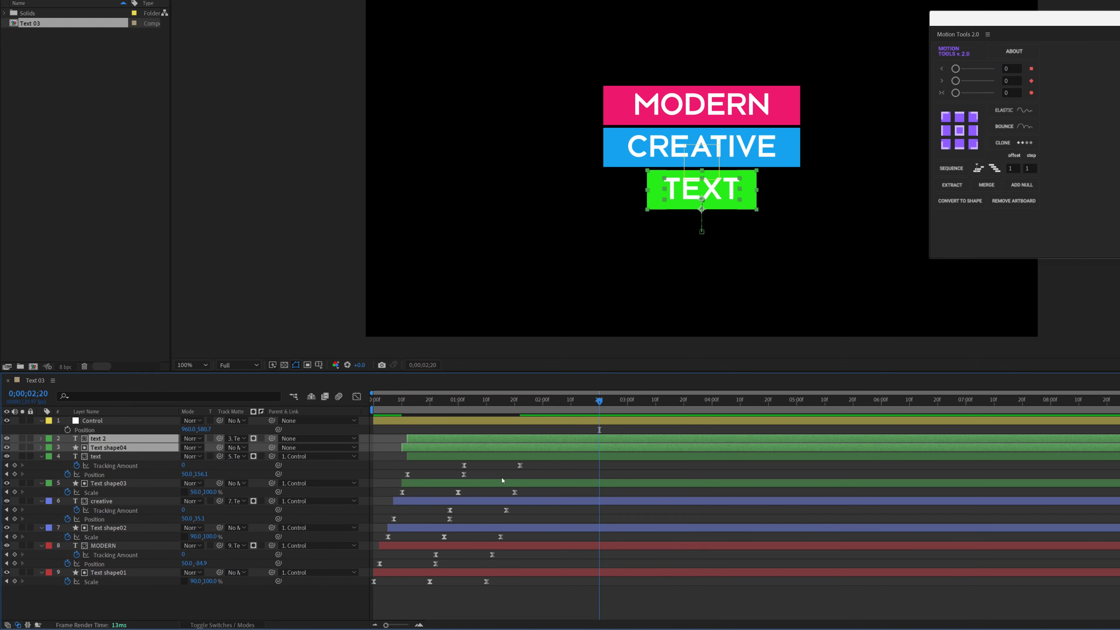
pyautogui.hotkey('ctrl', 'z')
# Clone all keyframes of the six layers at 0;00;02;20 with Motion Tools, with the copies time-reversed as an exit animation
pyautogui.moveTo(552, 448); pyautogui.dragTo(361, 580)
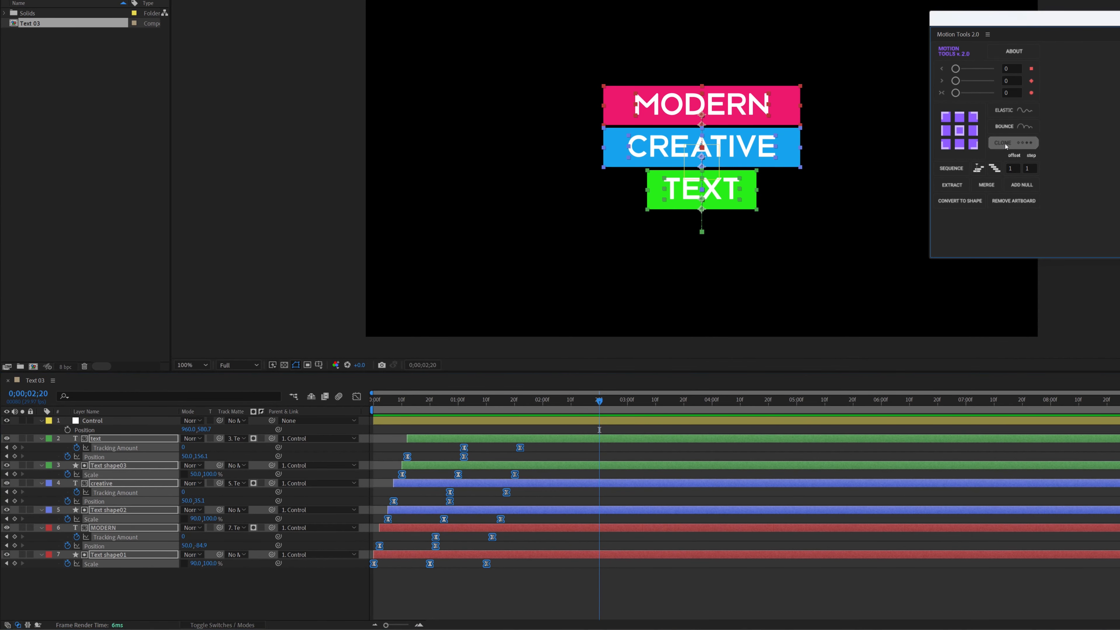
pyautogui.click(1021, 147)
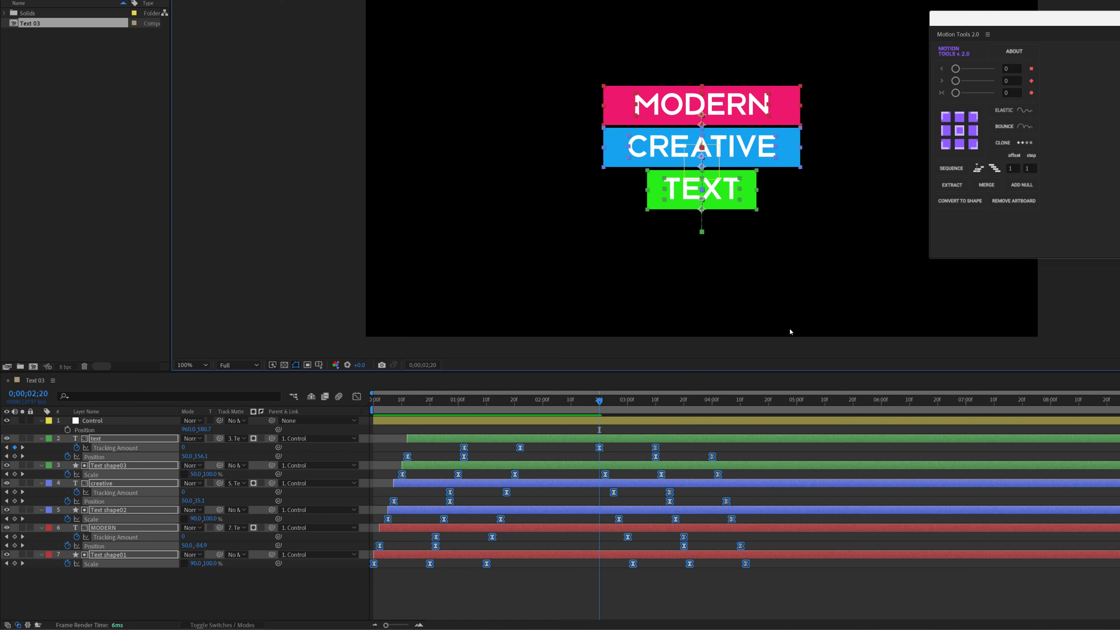
# Try cloning the keyframes once more at 0;00;06;09, and undo the cloning
pyautogui.click(887, 399)
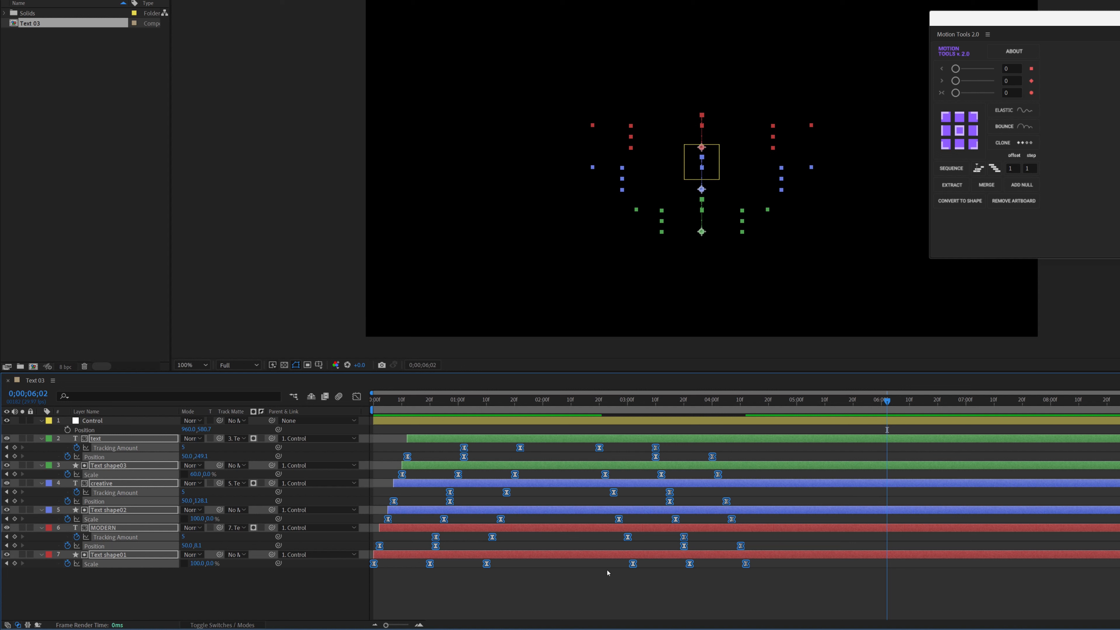
pyautogui.moveTo(899, 400); pyautogui.dragTo(907, 401)
pyautogui.click(1005, 146)
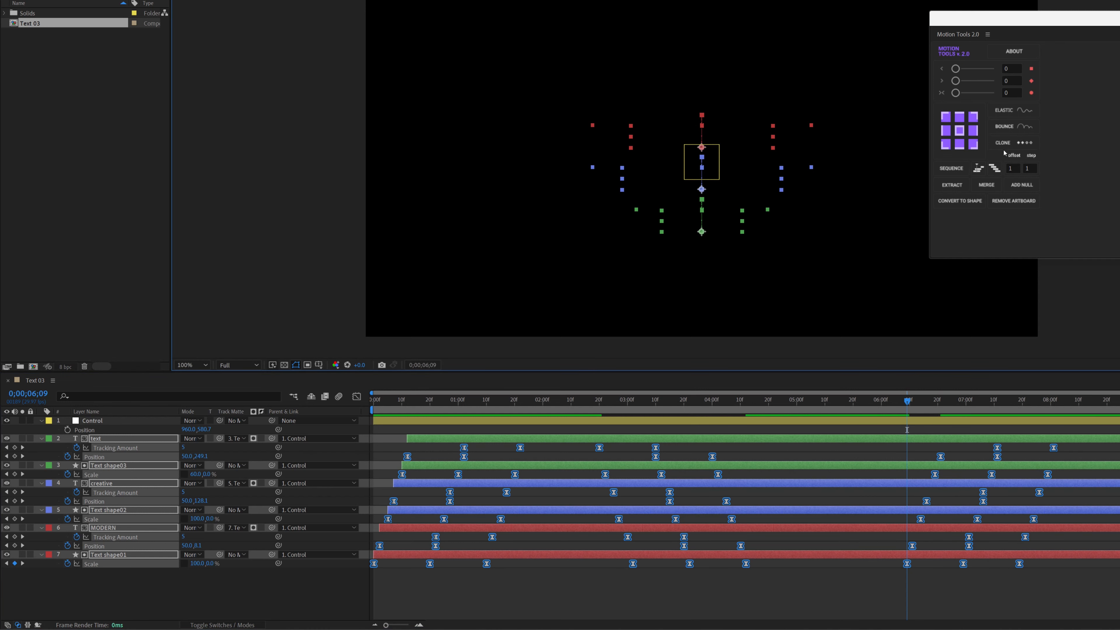
pyautogui.hotkey('ctrl', 'z')
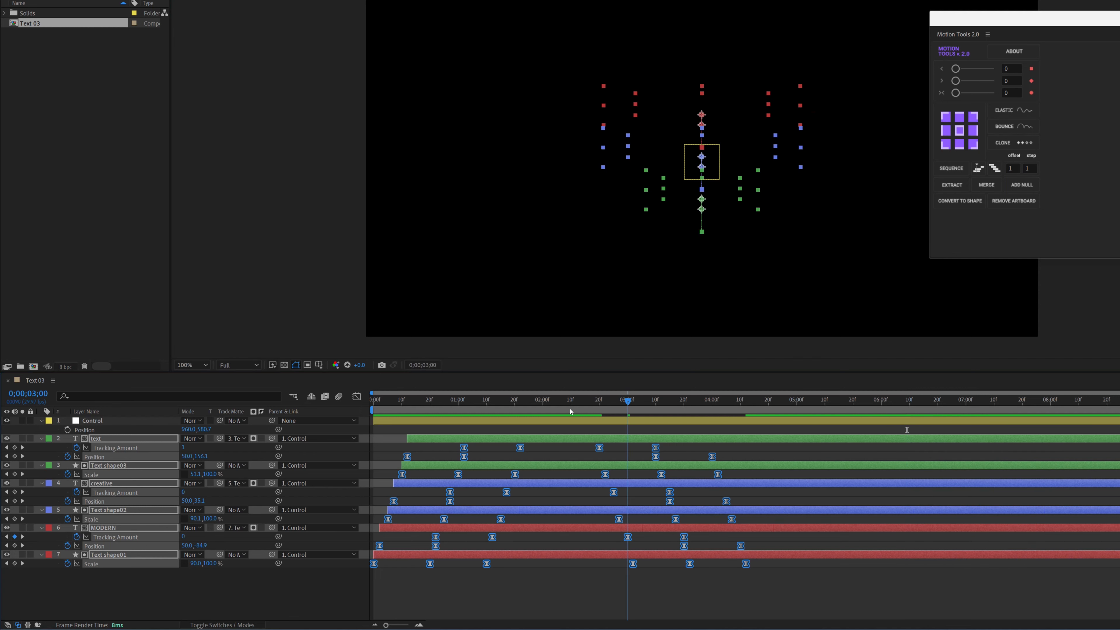
# Preview the entrance and exit animation from the start, with the Motion Tools window moved aside
pyautogui.press('Home')
pyautogui.click(456, 571)
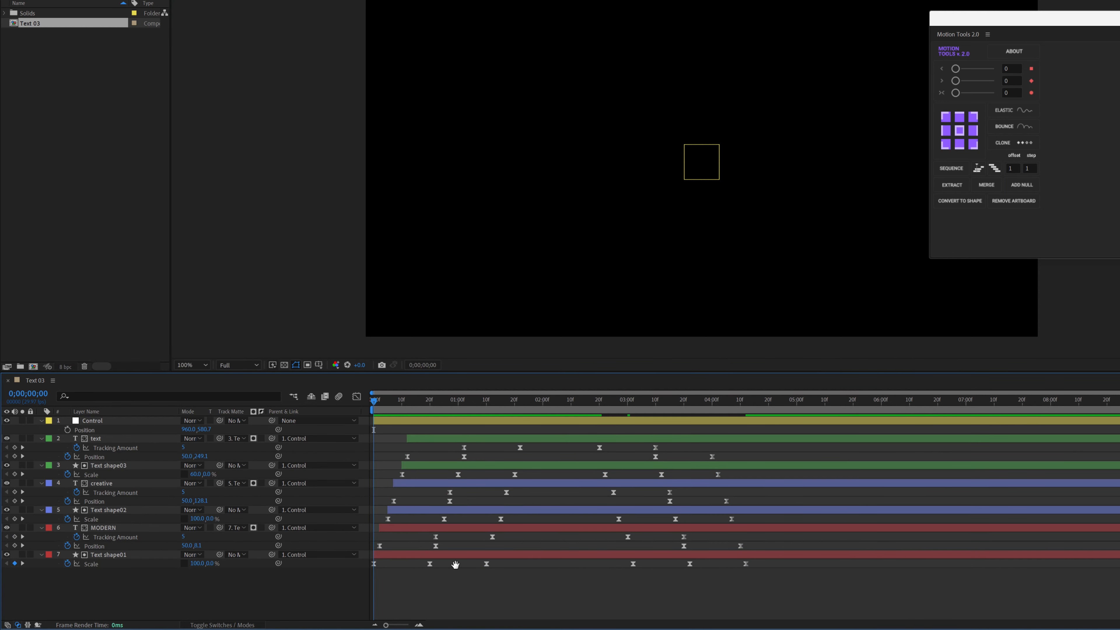
pyautogui.press('space')
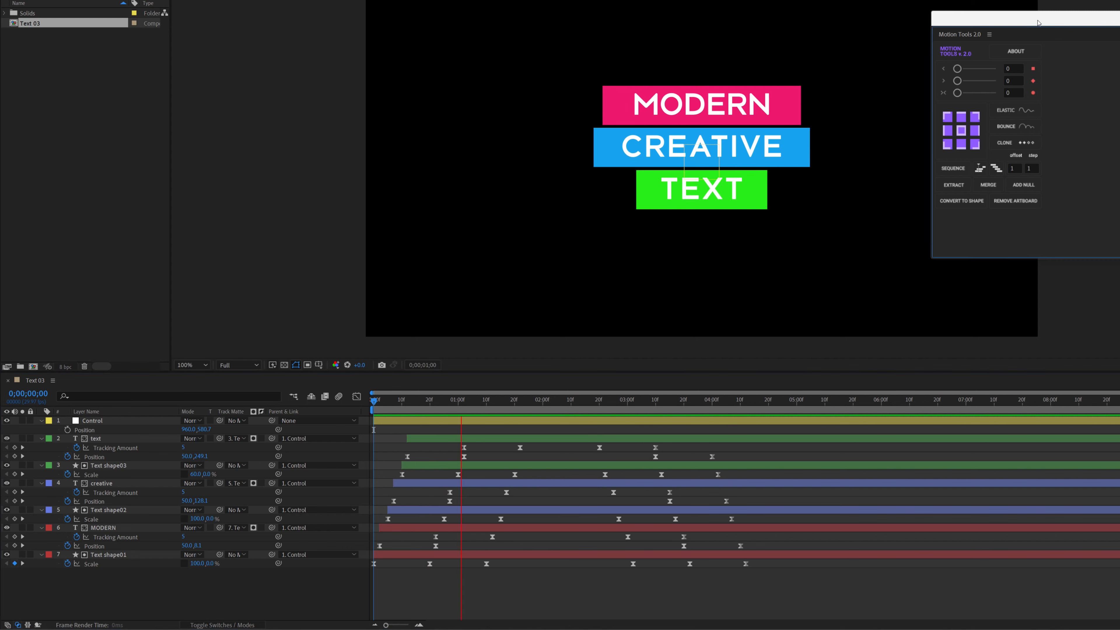
pyautogui.moveTo(1005, 28); pyautogui.dragTo(1097, 15)
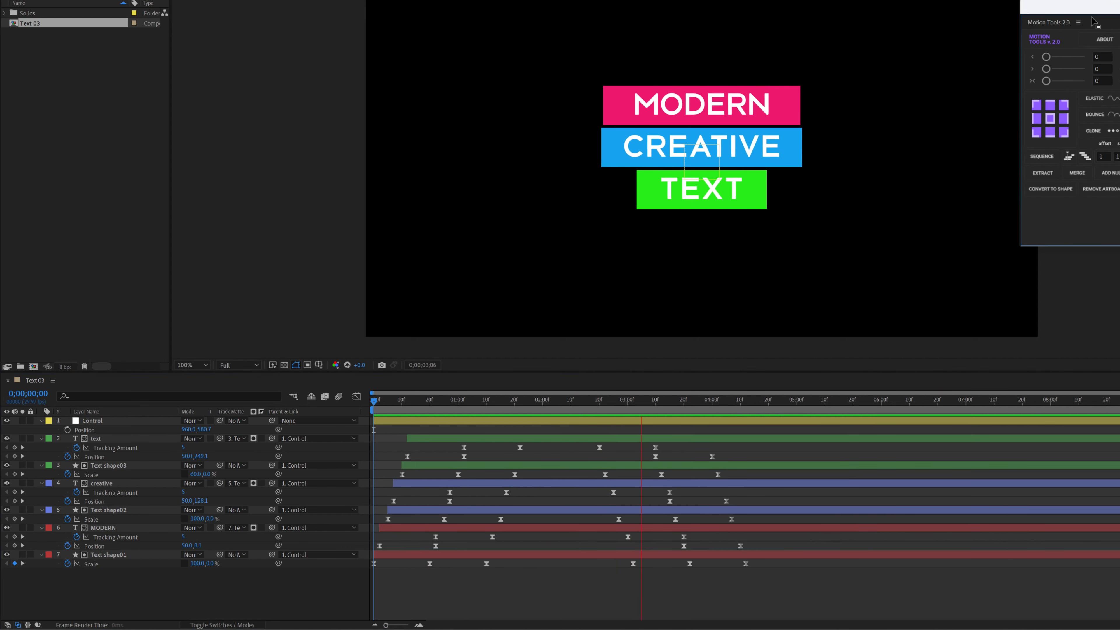
# Start Scale keyframing on the Control null with a 100% keyframe at 0;00;01;06
pyautogui.click(484, 400)
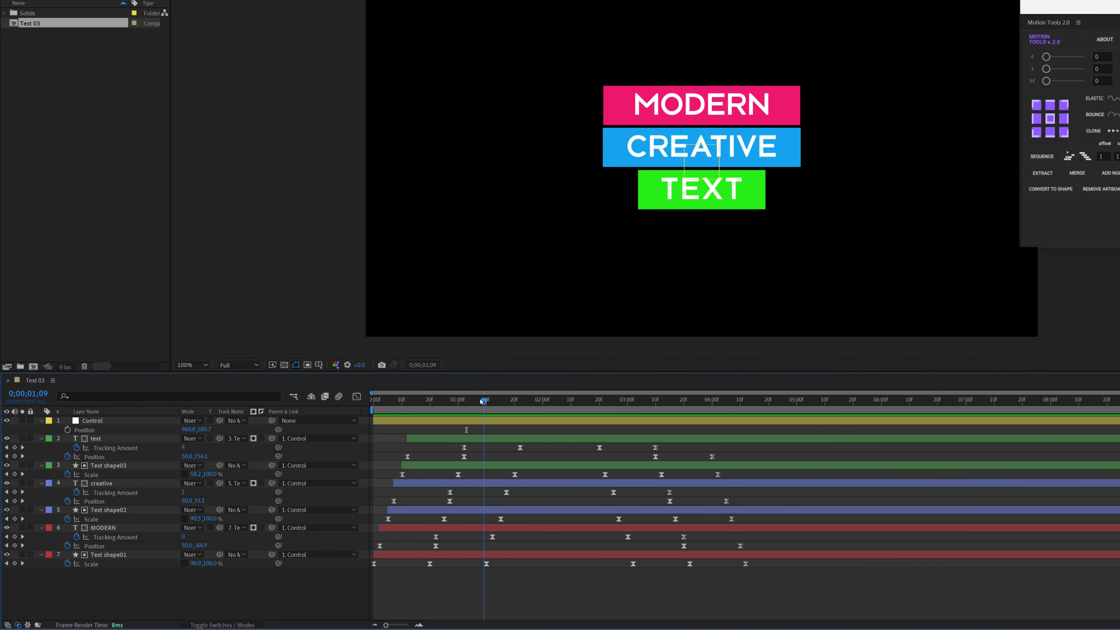
pyautogui.moveTo(477, 407); pyautogui.dragTo(503, 401)
pyautogui.click(96, 421)
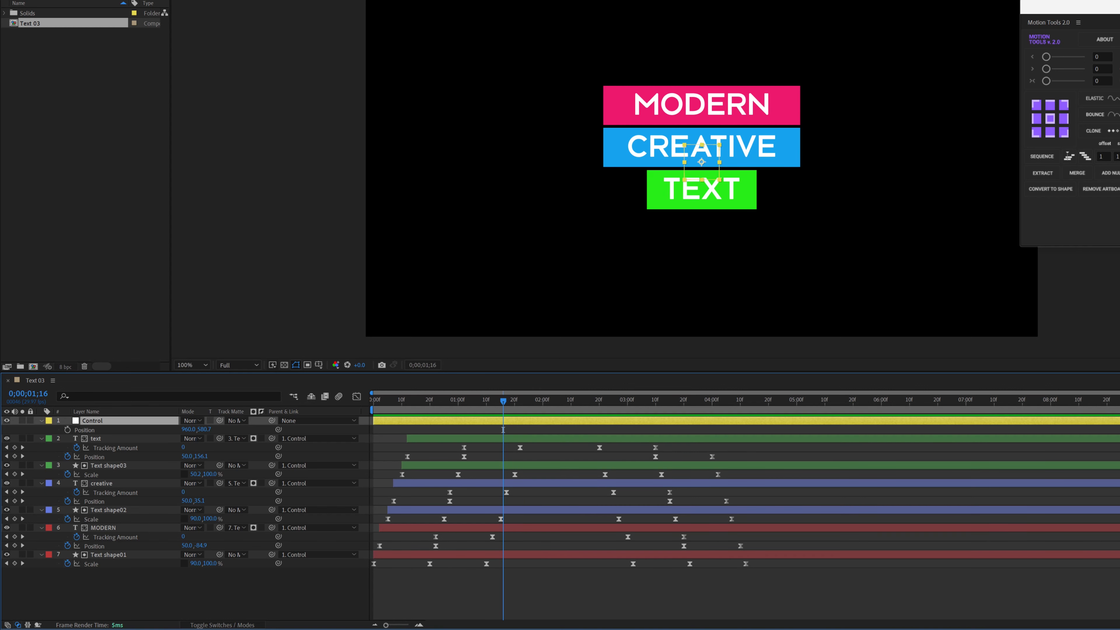
pyautogui.moveTo(490, 408); pyautogui.dragTo(481, 404)
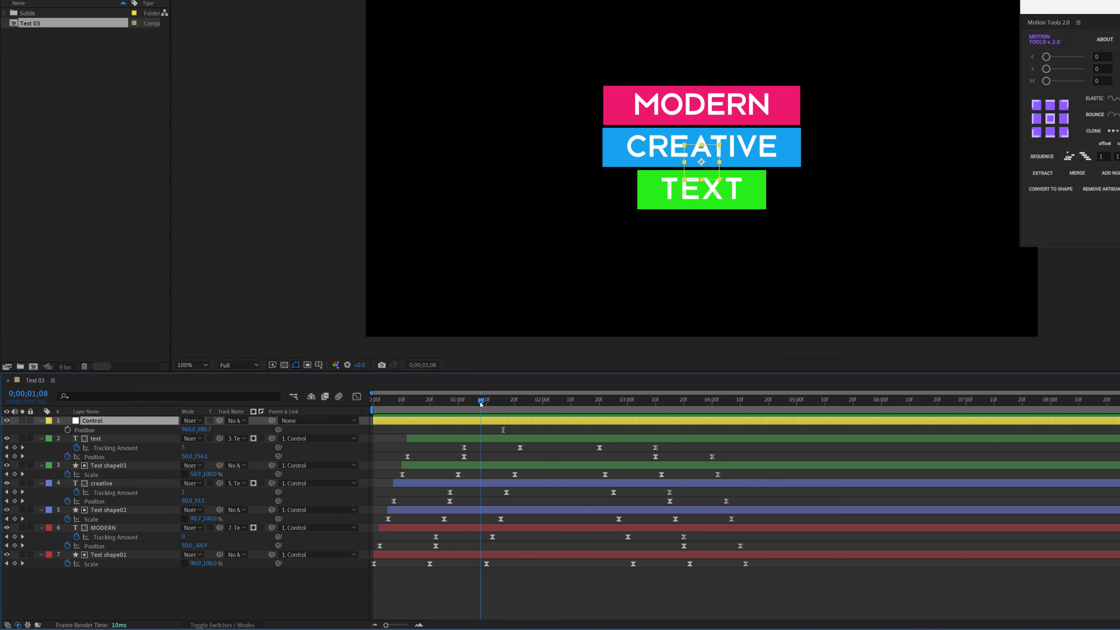
pyautogui.moveTo(479, 404); pyautogui.dragTo(475, 405)
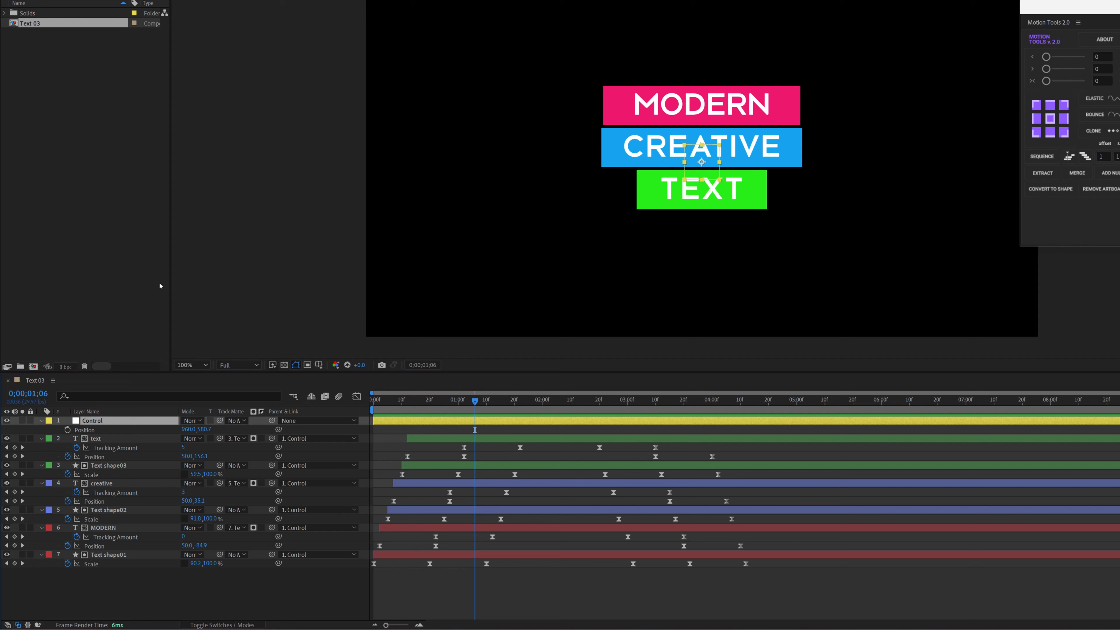
pyautogui.press('s')
pyautogui.click(68, 430)
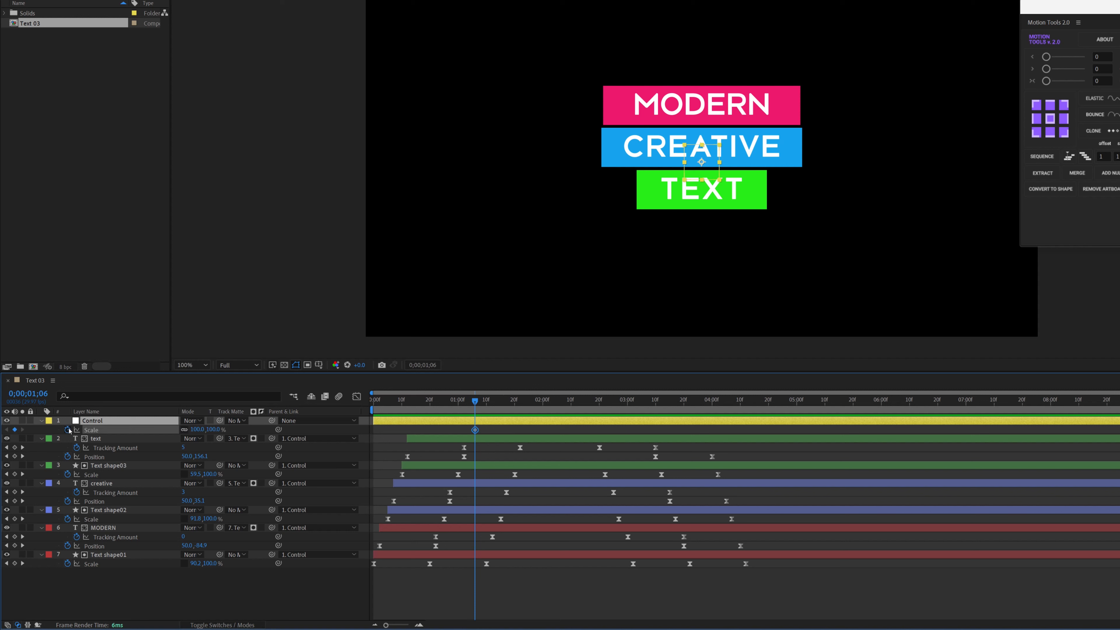
# Set the Control null's Scale to 105% at 0;00;01;24
pyautogui.click(528, 401)
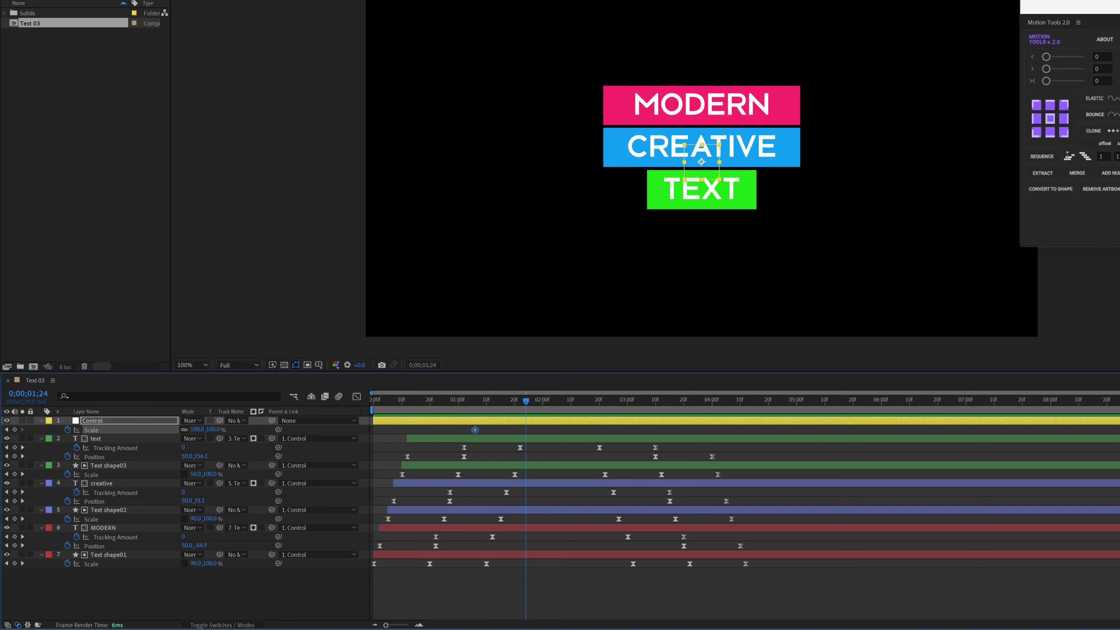
pyautogui.click(198, 429)
pyautogui.press('Return')
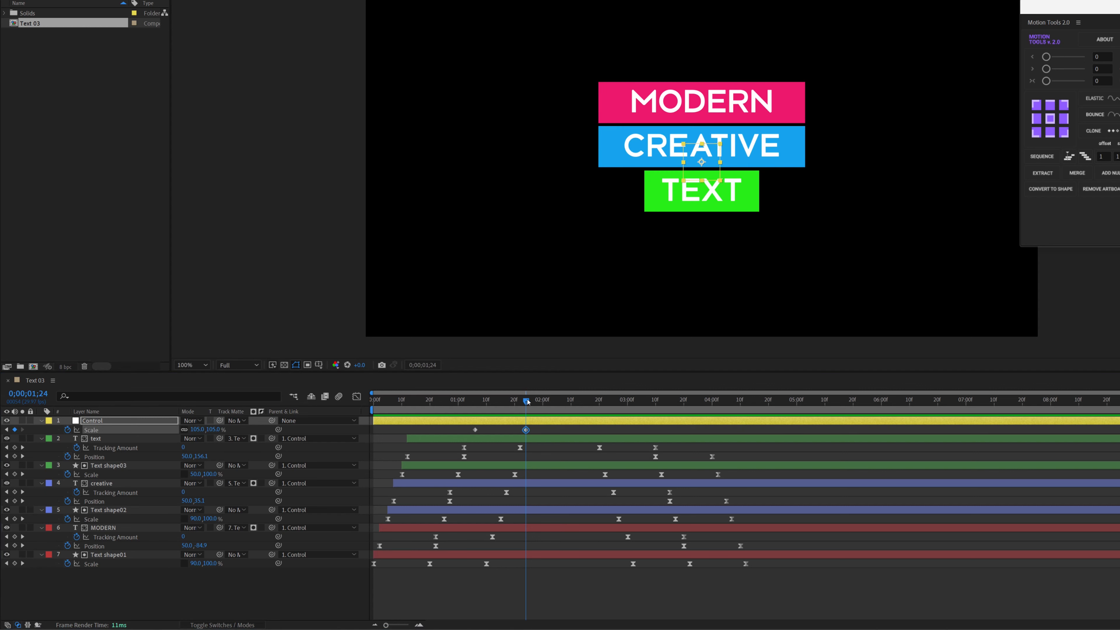
# Copy the Control null's 105% Scale keyframe to 0;00;02;11 and its 100% keyframe to 0;00;03;01
pyautogui.moveTo(528, 402); pyautogui.dragTo(523, 433)
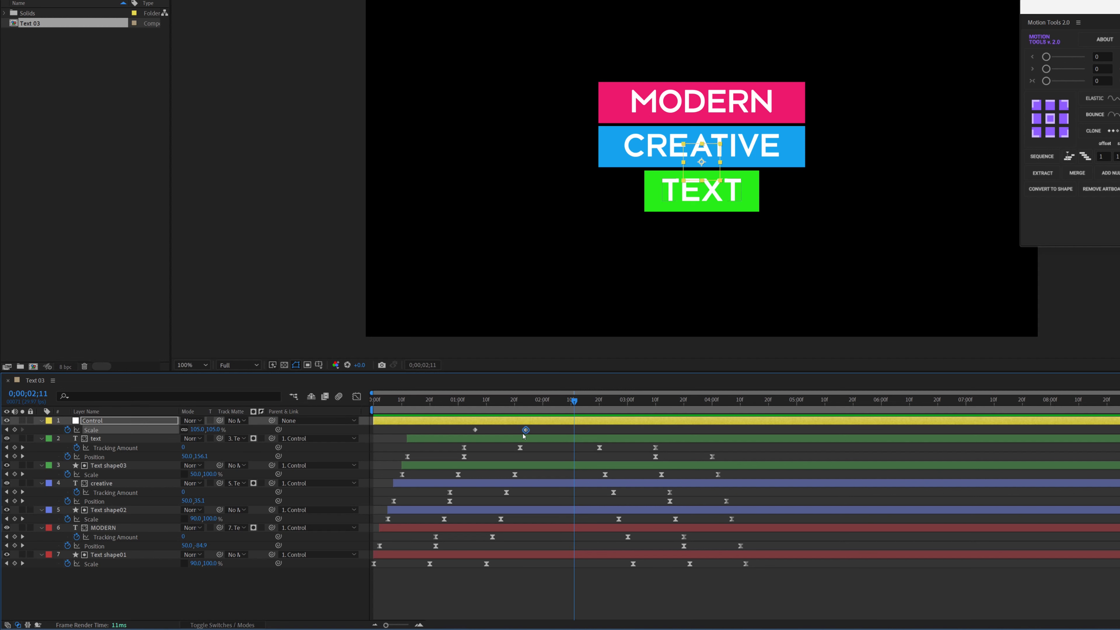
pyautogui.hotkey('ctrl', 'v')
pyautogui.click(631, 405)
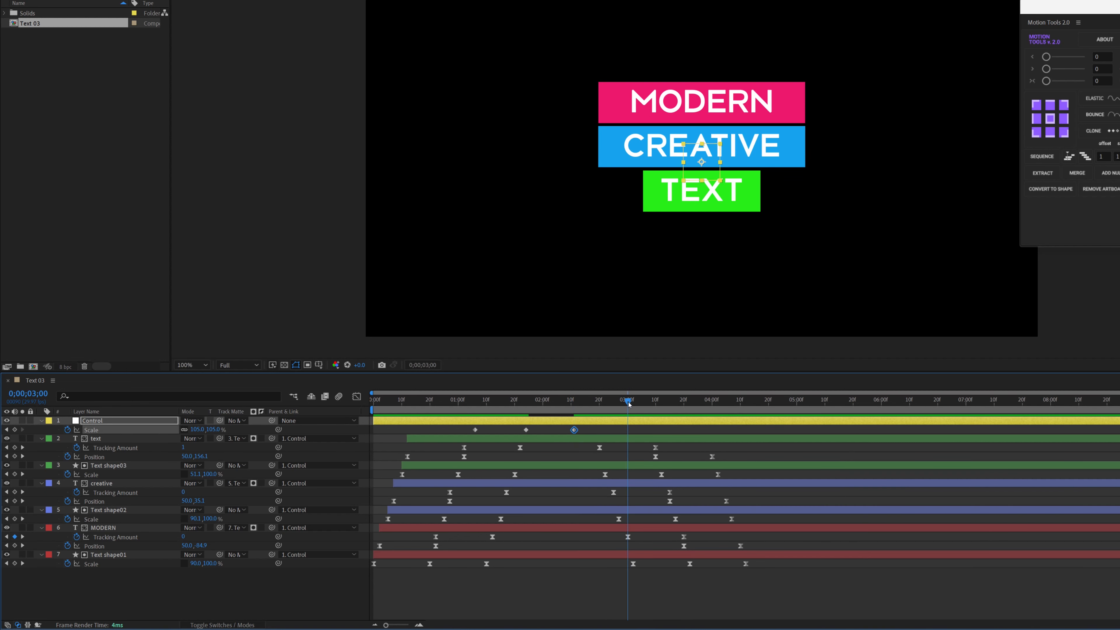
pyautogui.moveTo(630, 404); pyautogui.dragTo(631, 402)
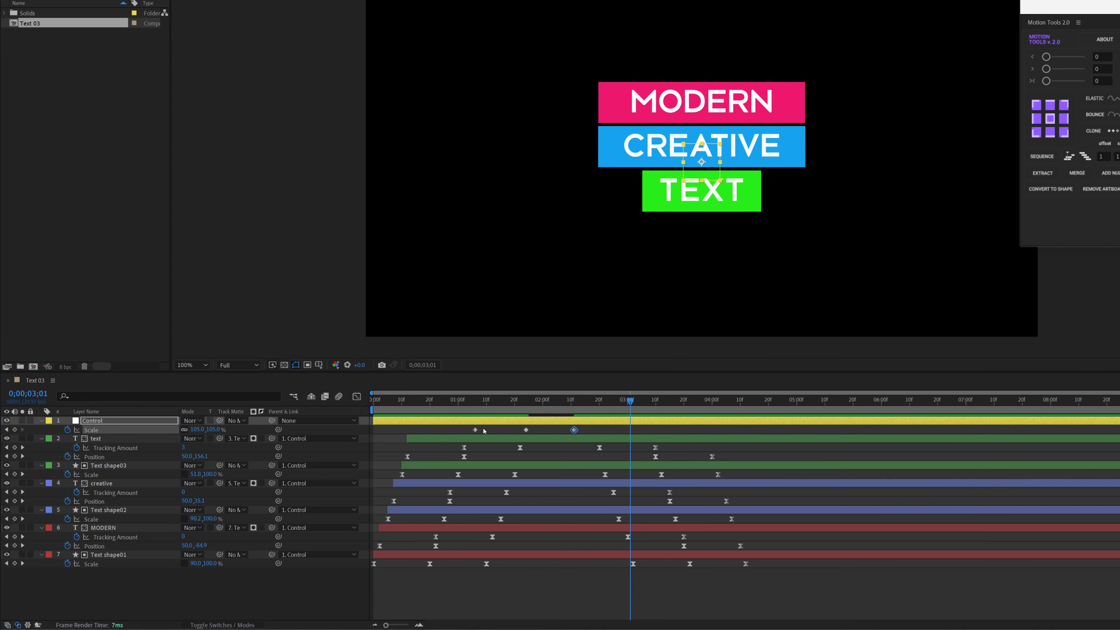
pyautogui.moveTo(483, 426); pyautogui.dragTo(463, 436)
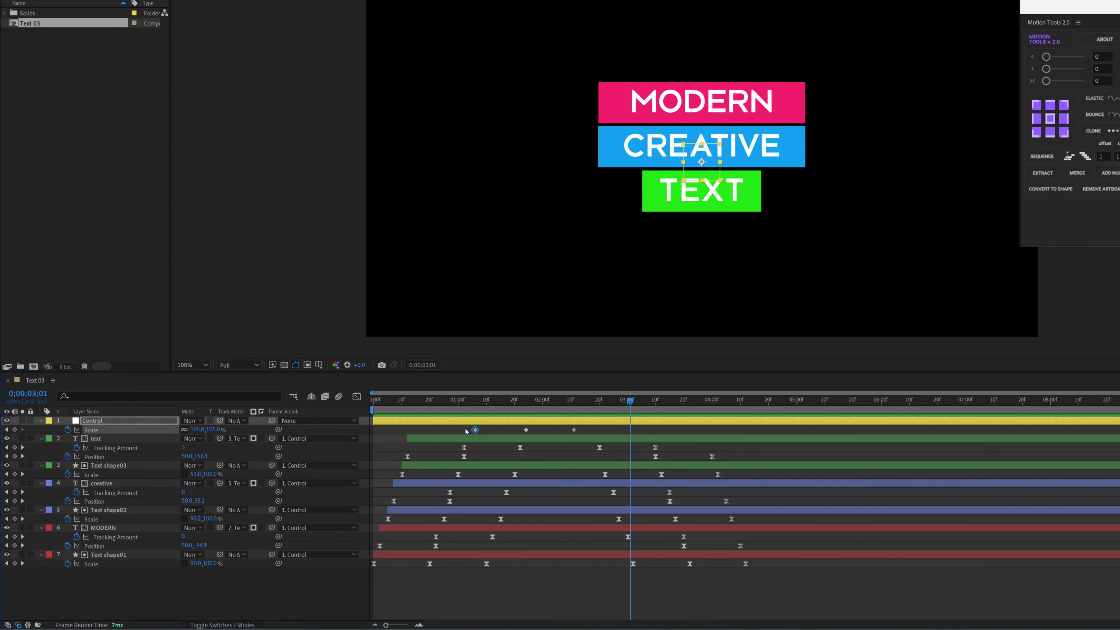
pyautogui.hotkey('ctrl', 'v')
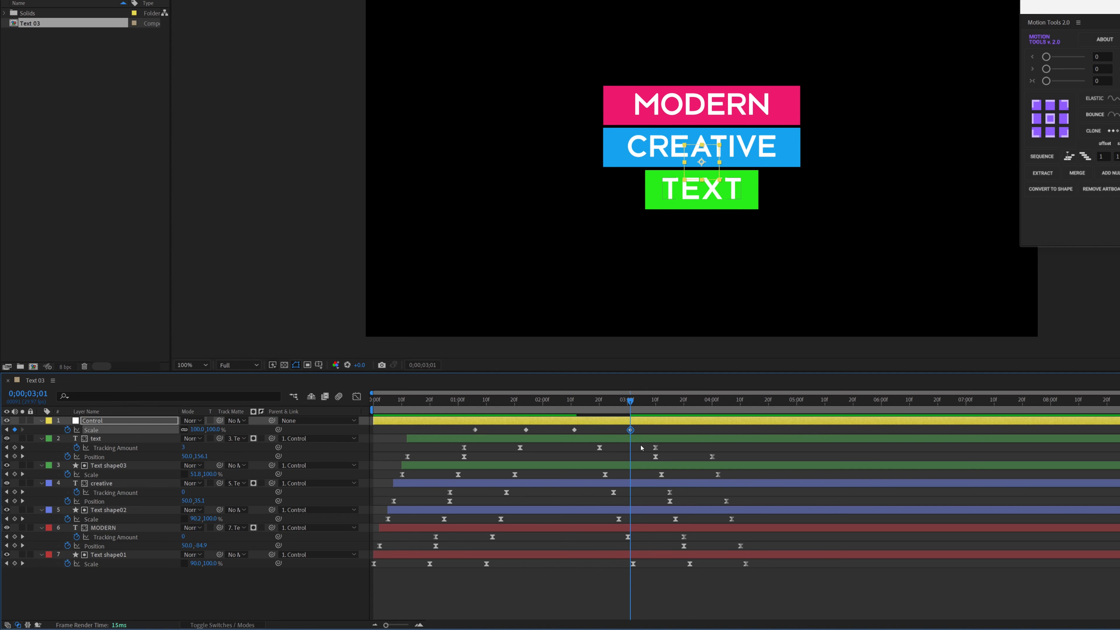
# Apply Easy Ease to all four Scale keyframes of the Control null and show them in the Graph Editor
pyautogui.moveTo(643, 436); pyautogui.dragTo(459, 426)
pyautogui.rightClick(525, 431)
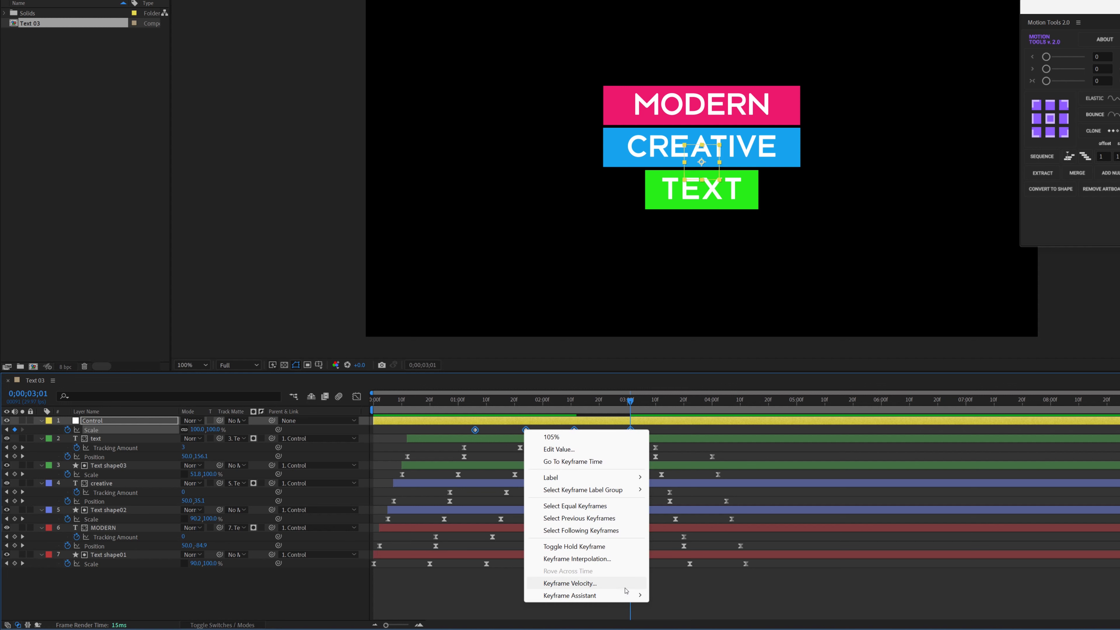
pyautogui.moveTo(643, 597)
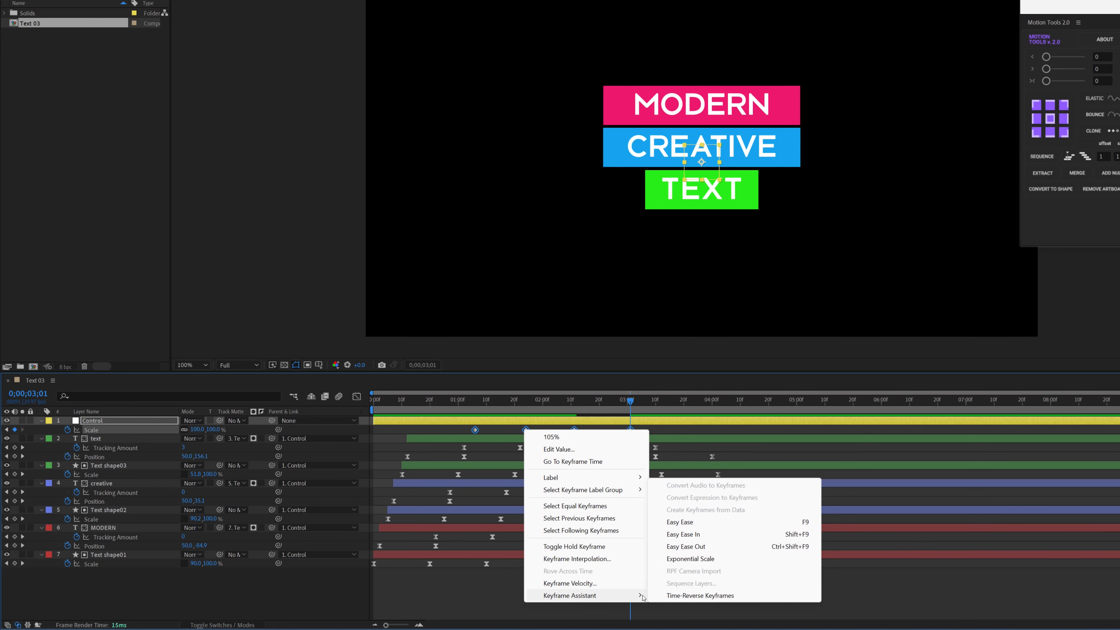
pyautogui.click(688, 522)
pyautogui.click(357, 396)
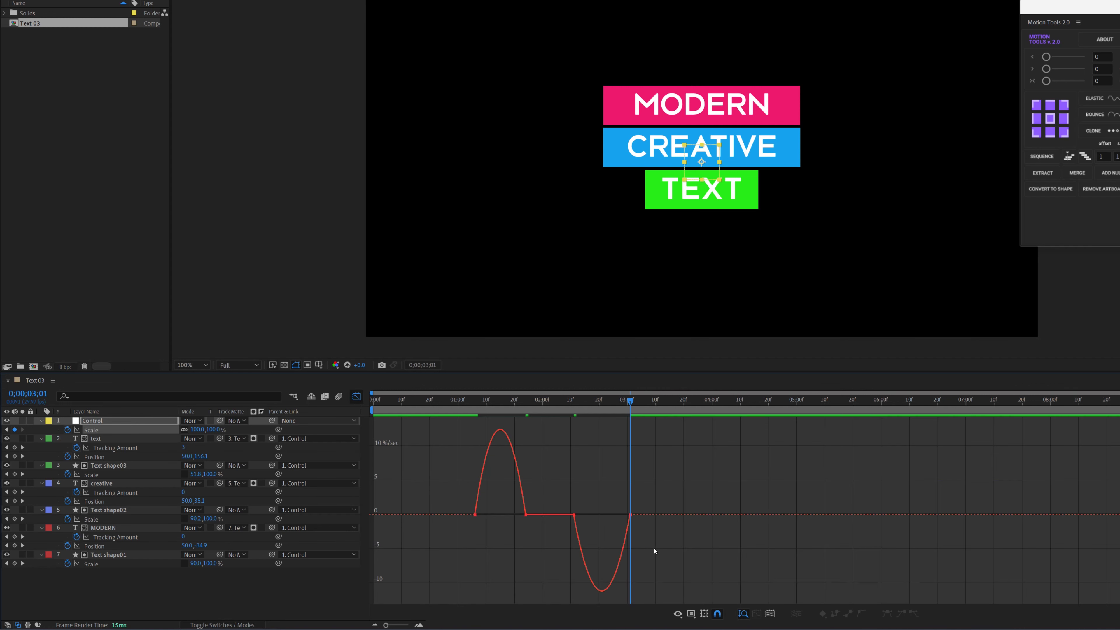
# Reshape the speed curves of all the Control null's Scale keyframes into sharp mid-segment peaks and close the Graph Editor
pyautogui.moveTo(702, 495); pyautogui.dragTo(397, 557)
pyautogui.moveTo(492, 515); pyautogui.dragTo(502, 516)
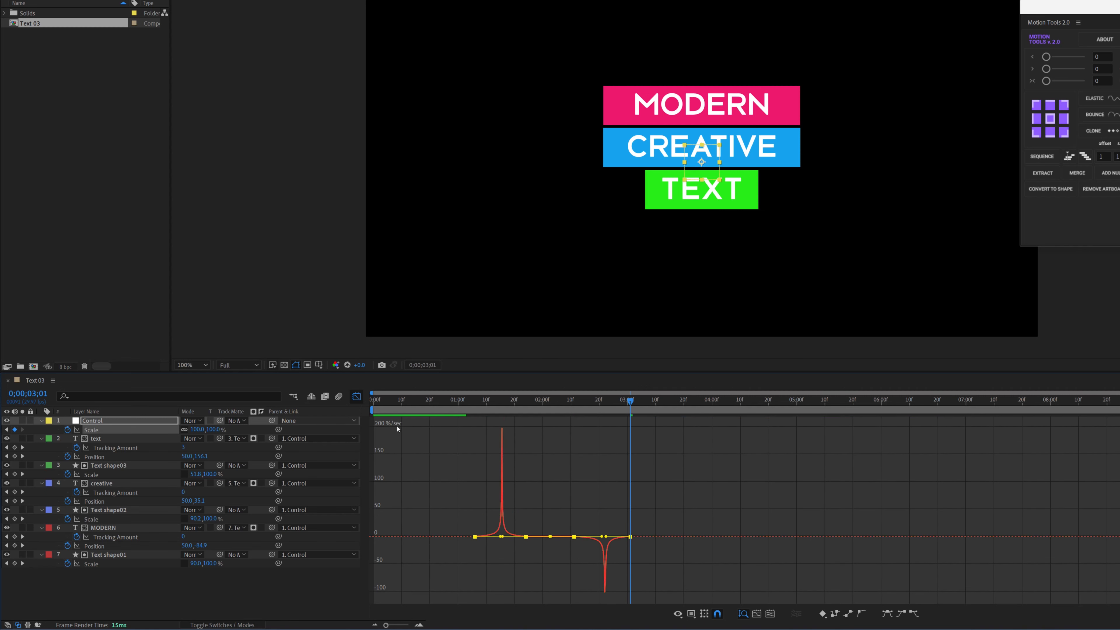
pyautogui.click(357, 396)
# Preview the title animation from the start with the reshaped Scale easing
pyautogui.press('Home')
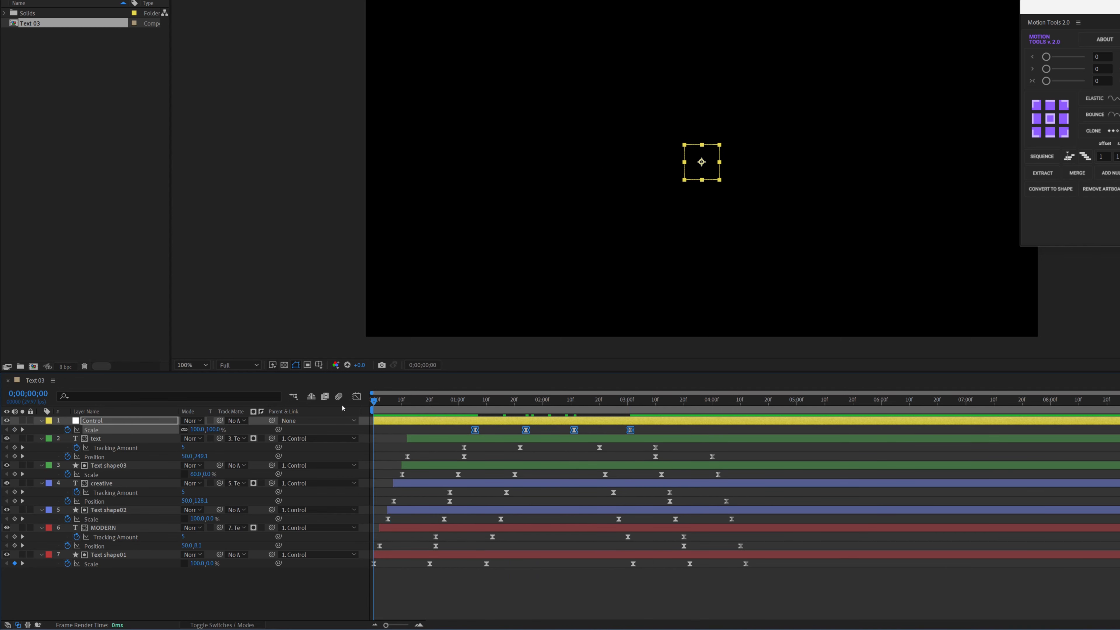
pyautogui.click(318, 601)
pyautogui.press('space')
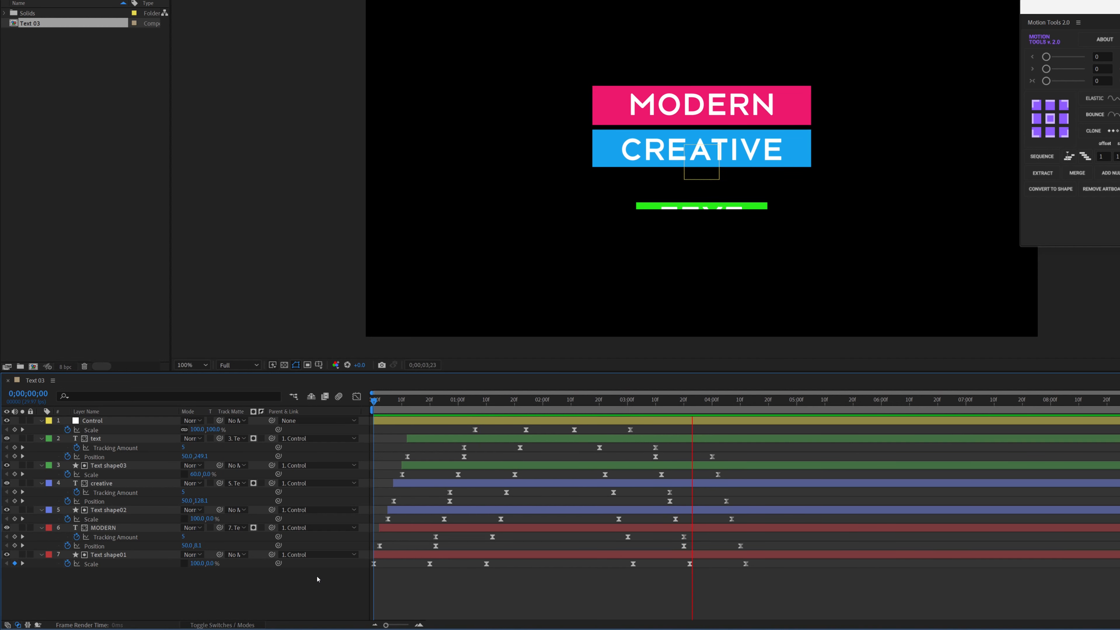
# Extend the work area's end to 0;00;06;00 and trim the composition to the work area
pyautogui.click(752, 401)
pyautogui.press('space')
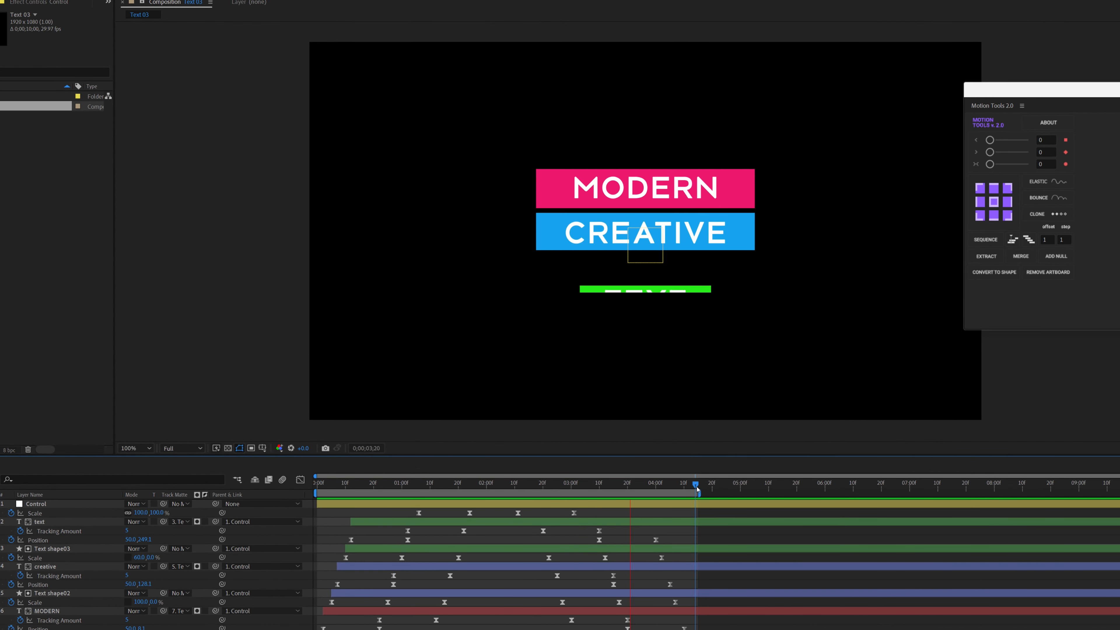
pyautogui.click(687, 488)
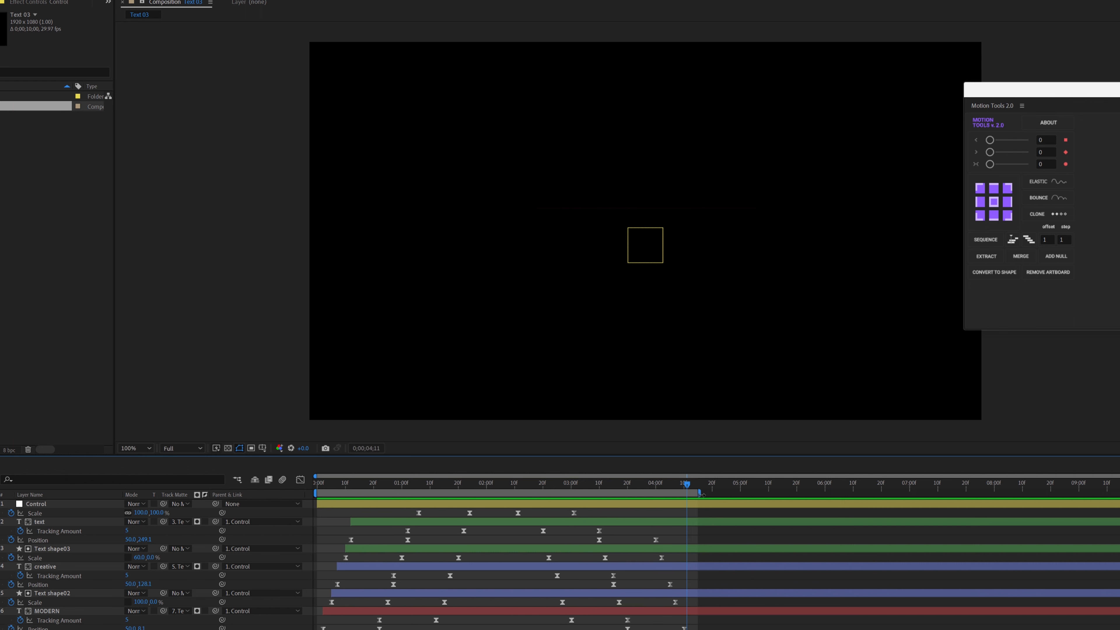
pyautogui.moveTo(701, 493); pyautogui.dragTo(827, 492)
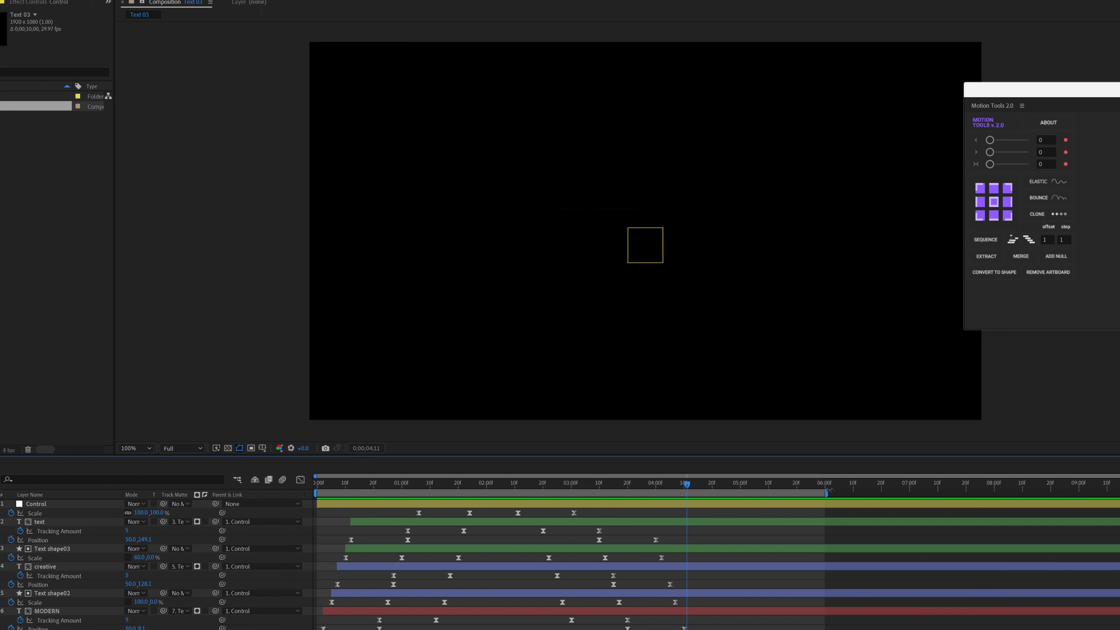
pyautogui.rightClick(738, 492)
pyautogui.click(765, 523)
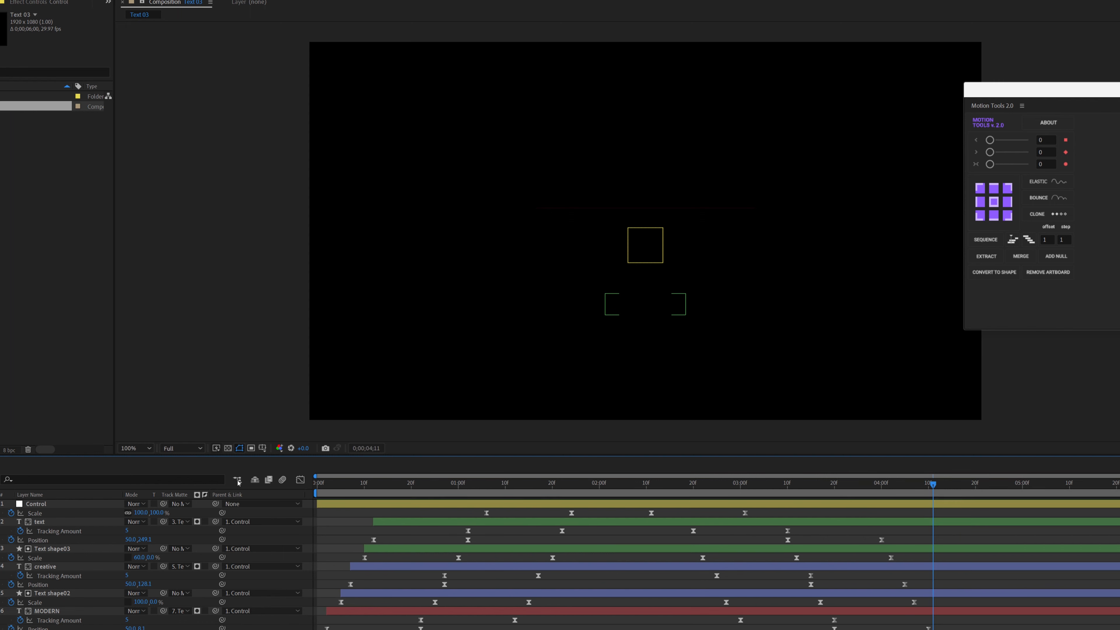
# Collapse the keyframed properties of all layers in the Text 03 composition and deselect the layers
pyautogui.hotkey('ctrl', 'a')
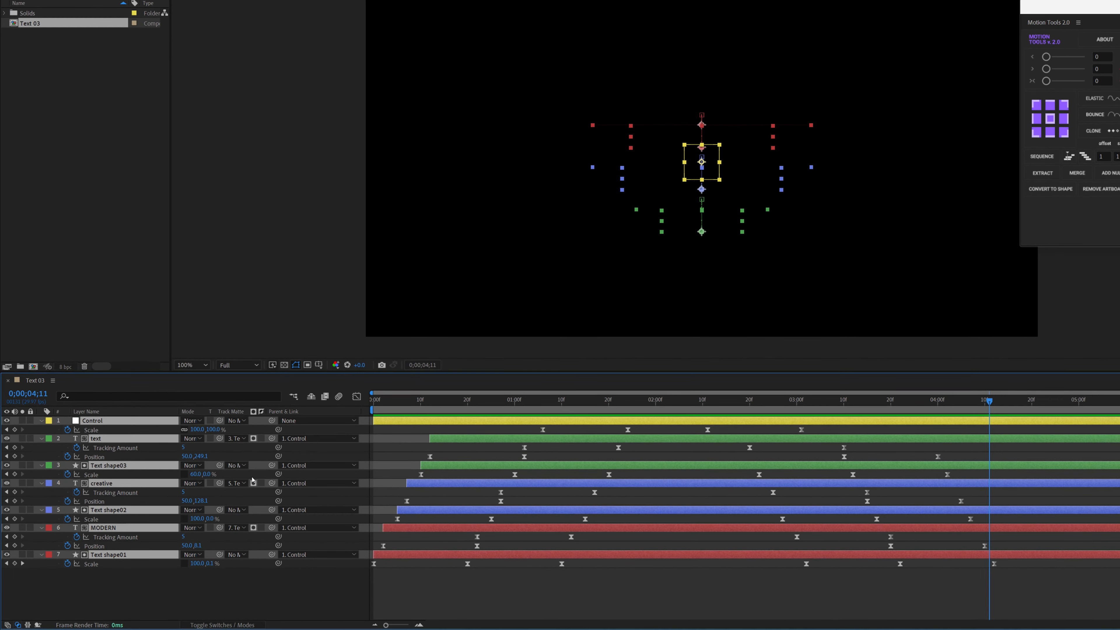
pyautogui.press('u')
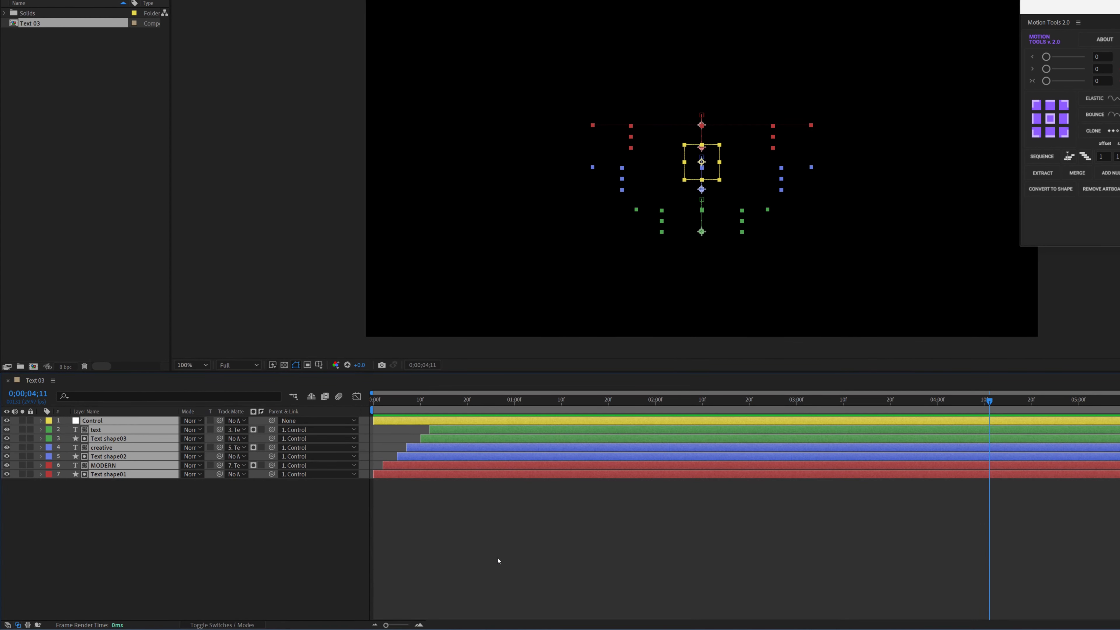
pyautogui.click(729, 194)
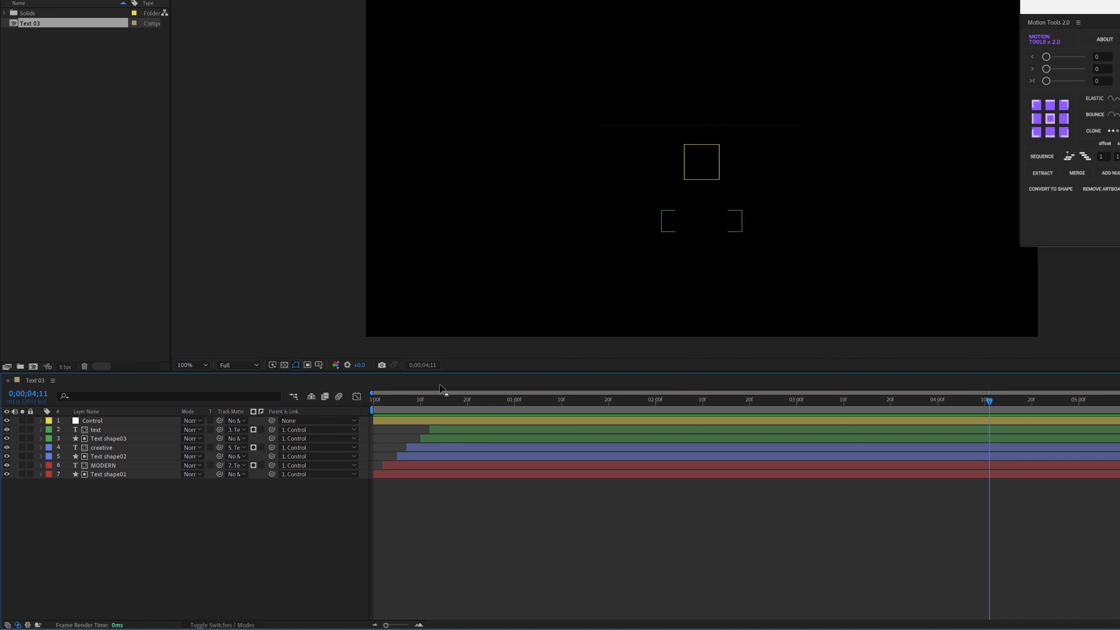
# Add an adjustment layer above all the title layers, with the current time at 0;00;01;02
pyautogui.moveTo(522, 401); pyautogui.dragTo(526, 396)
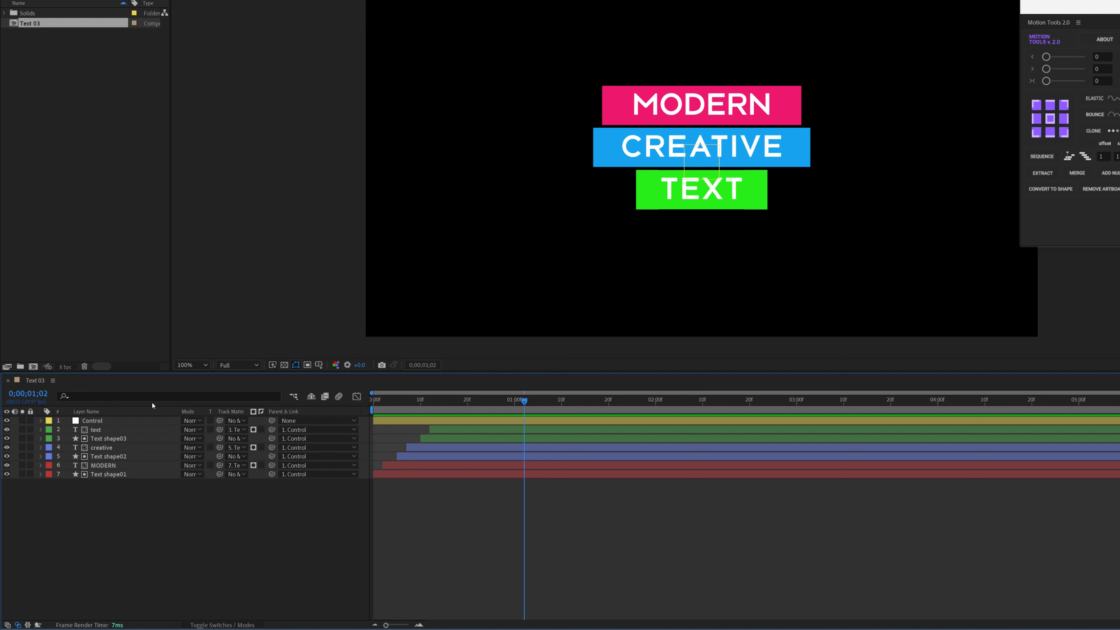
pyautogui.rightClick(116, 529)
pyautogui.moveTo(197, 394)
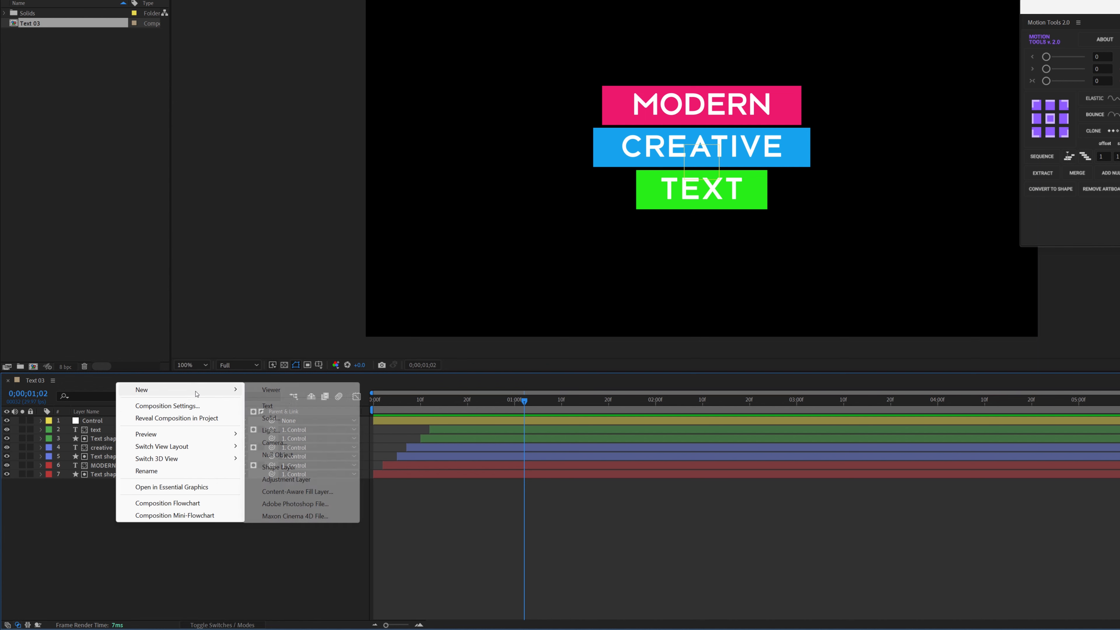
pyautogui.click(286, 480)
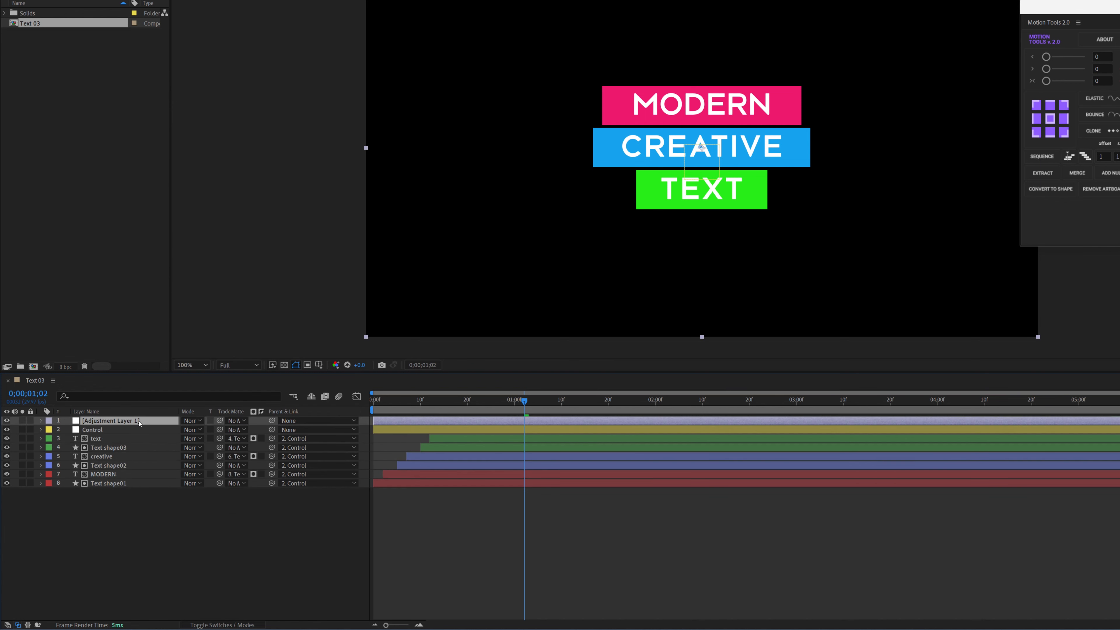
# Apply the Transform effect to the adjustment layer
pyautogui.hotkey('ctrl', 'space')
pyautogui.write('trans')
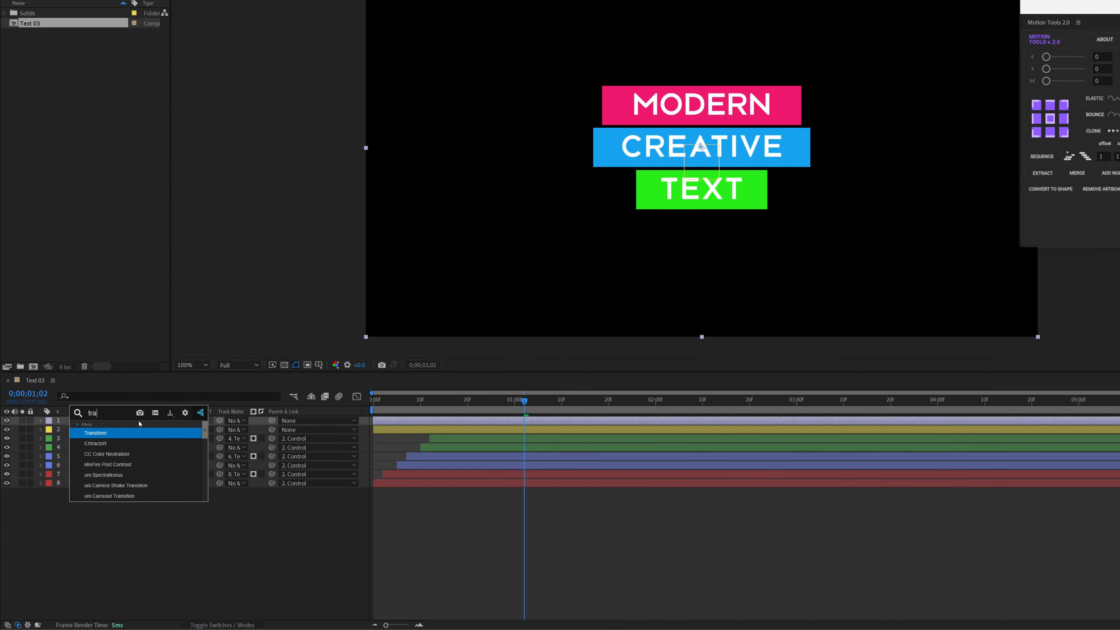
pyautogui.click(120, 433)
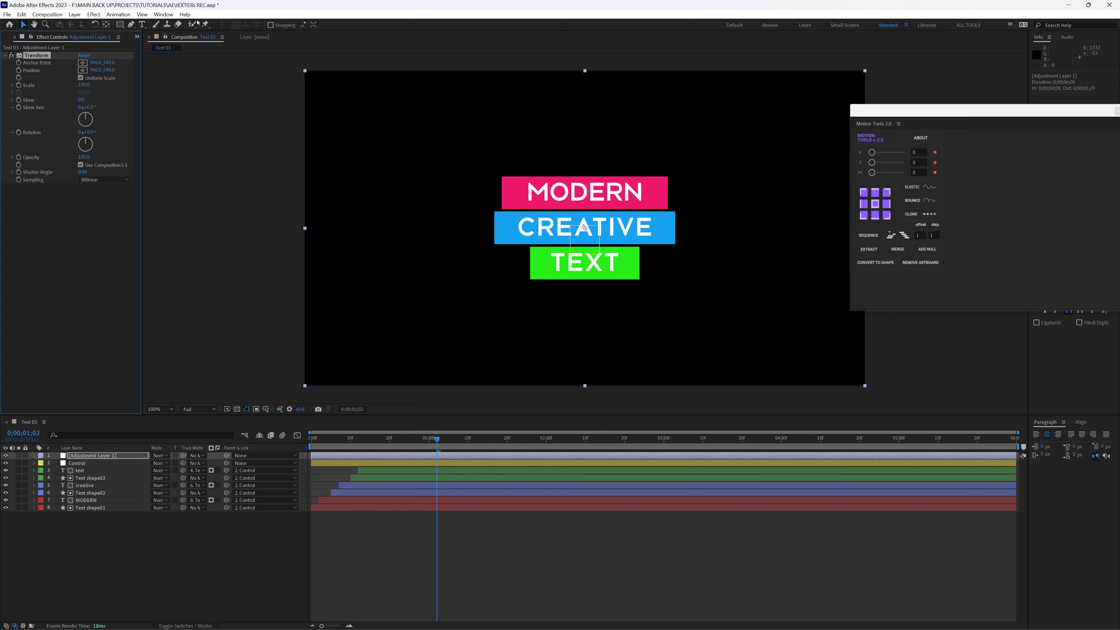
pyautogui.click(94, 14)
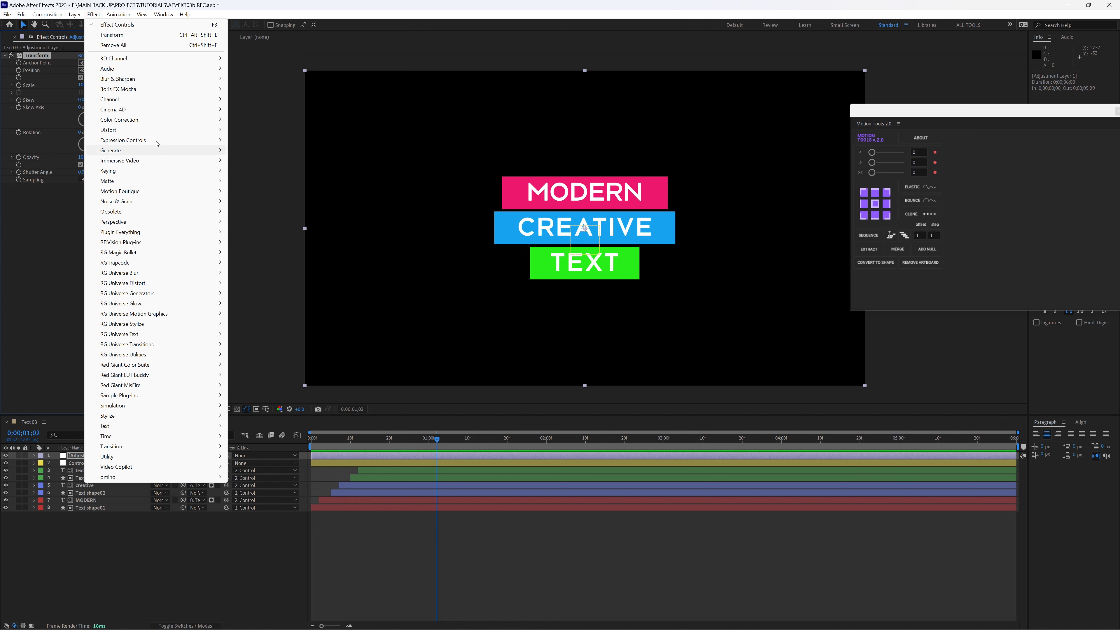
pyautogui.moveTo(113, 130)
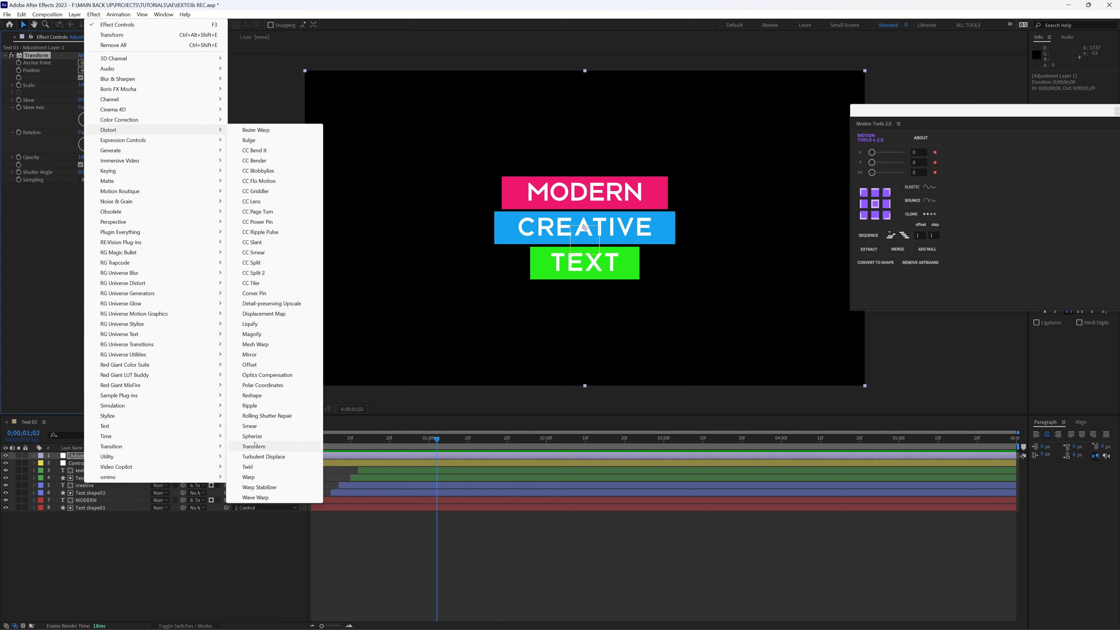
pyautogui.click(392, 454)
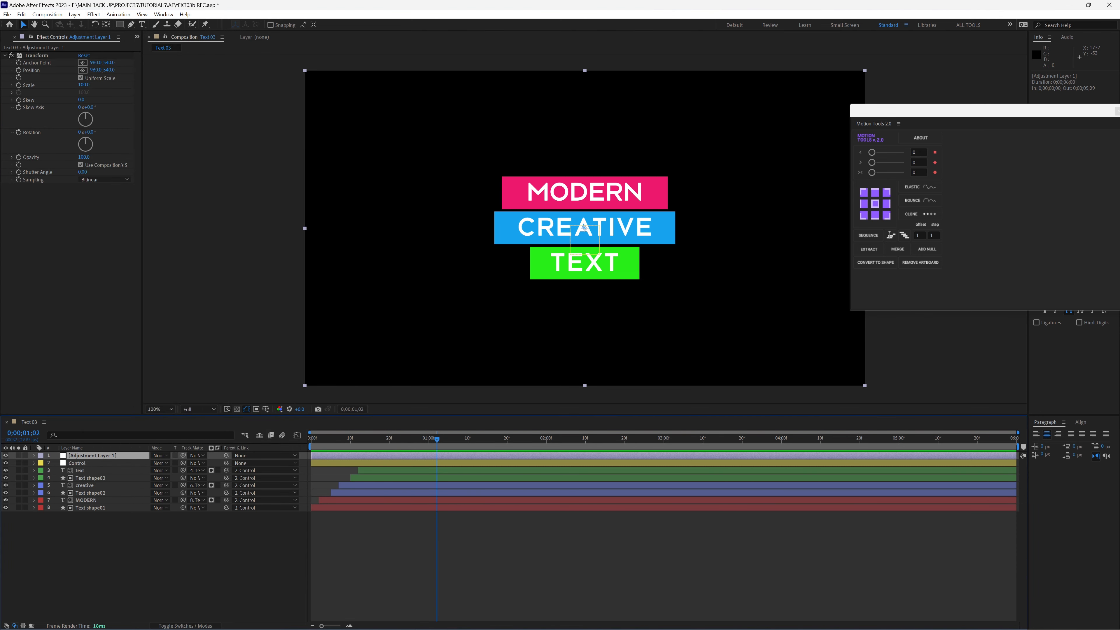
# Set the adjustment layer's Transform effect Skew to -7
pyautogui.click(91, 100)
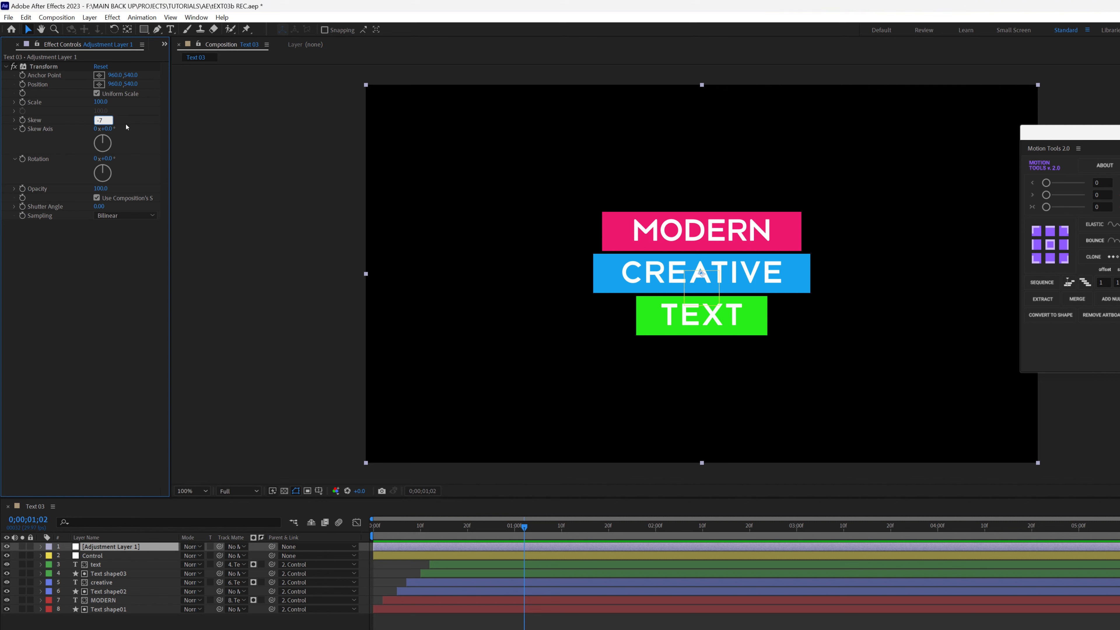
pyautogui.write('-7')
pyautogui.press('Return')
# Preview the skewed title from the start and scrub through the entrance of the three bars
pyautogui.moveTo(450, 525); pyautogui.dragTo(373, 524)
pyautogui.press('space')
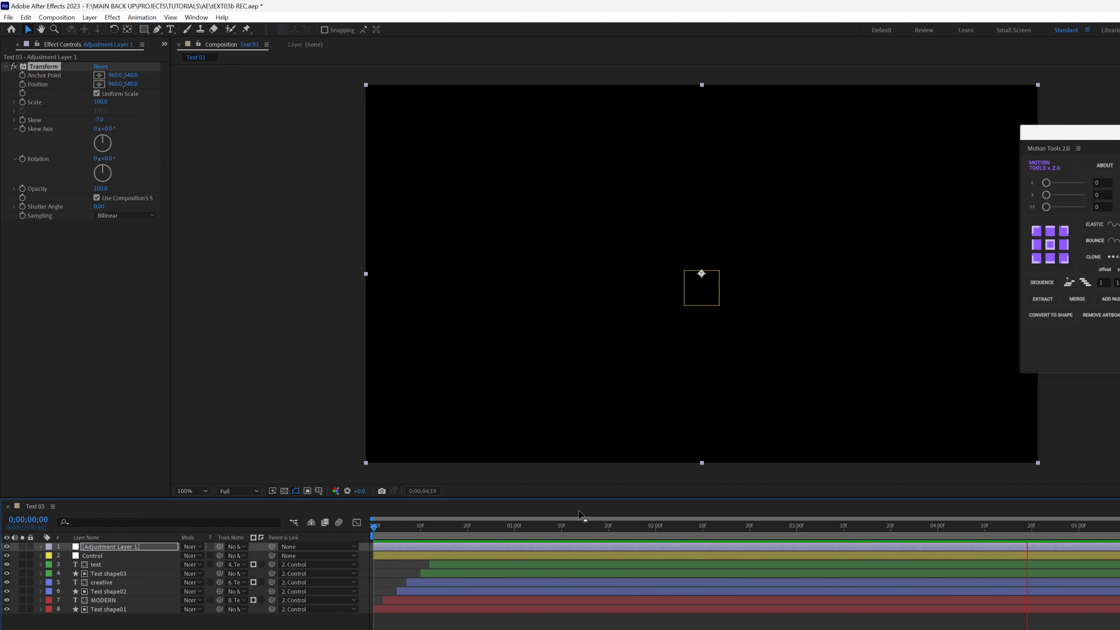
pyautogui.click(632, 526)
pyautogui.moveTo(642, 525); pyautogui.dragTo(477, 526)
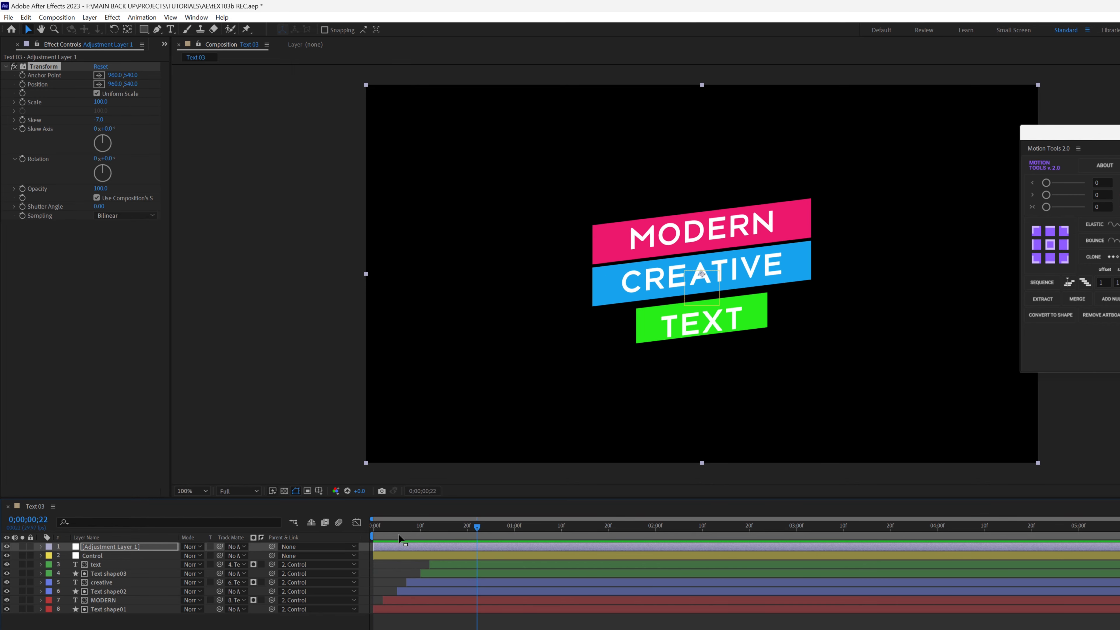
# Pre-compose all eight layers into a new composition named Text Animation, moving all attributes into it
pyautogui.moveTo(182, 629); pyautogui.dragTo(80, 555)
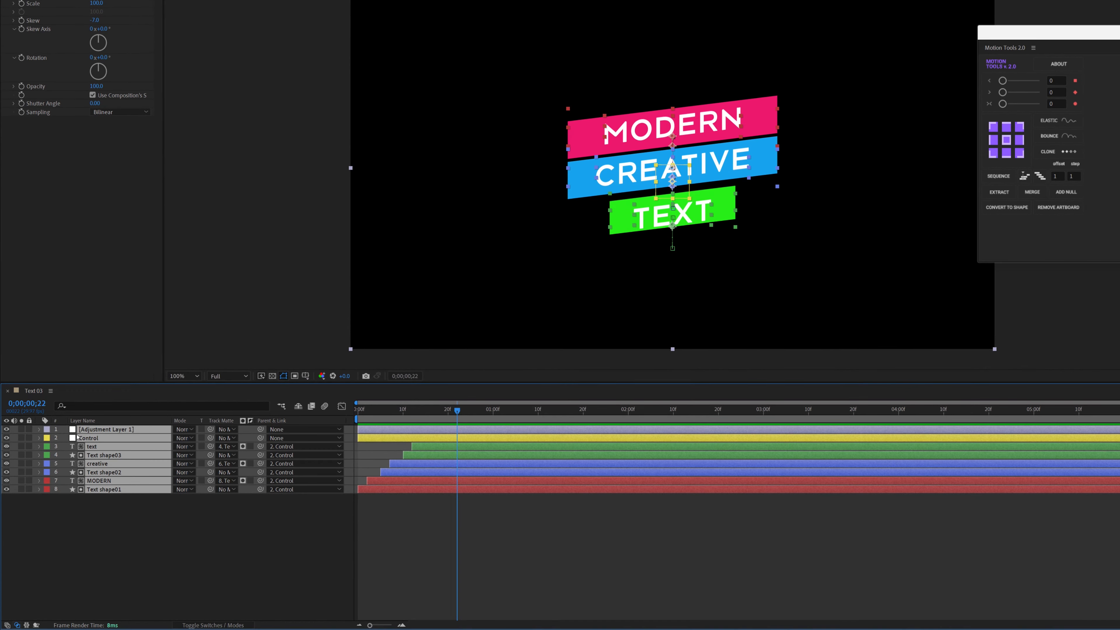
pyautogui.hotkey('ctrl', 'shift', 'c')
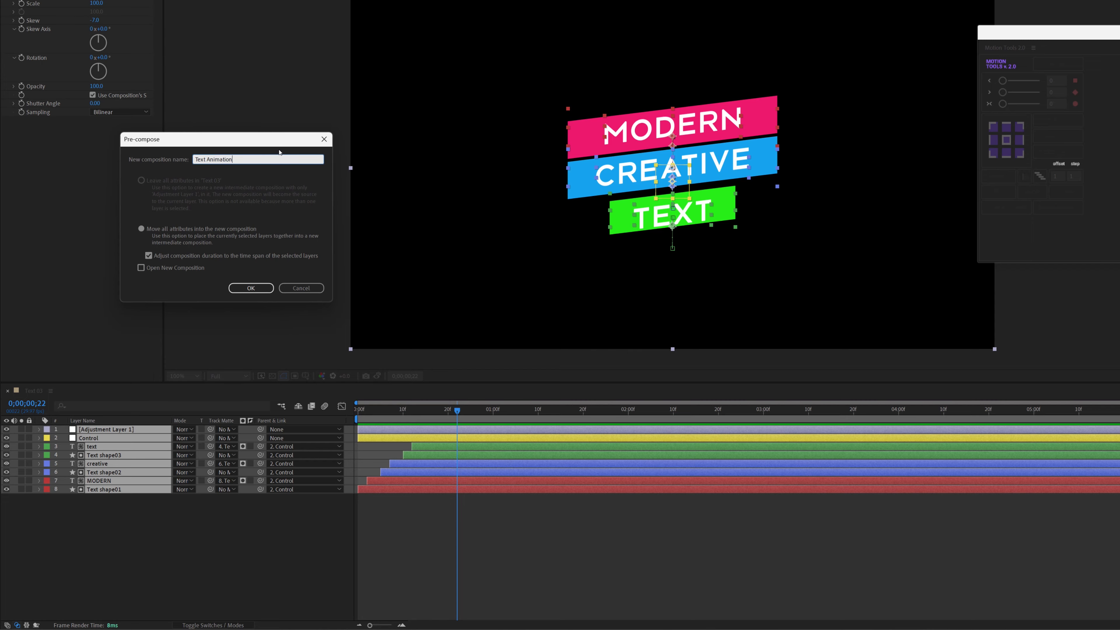
pyautogui.click(248, 288)
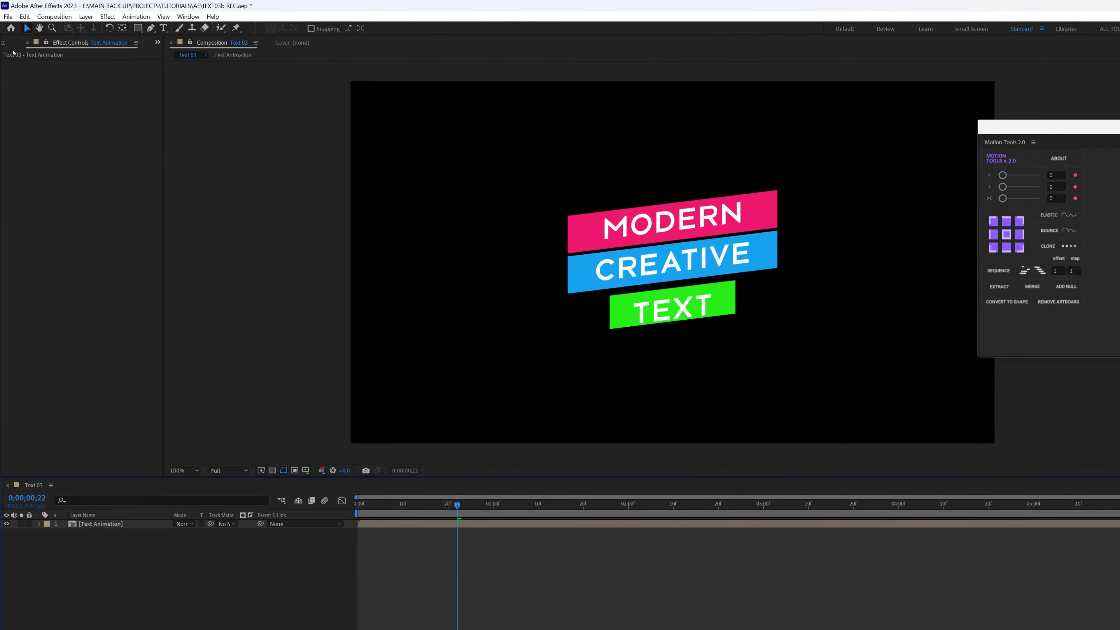
# Import the group-of-friends video clip into the project and place it beneath the Text Animation layer
pyautogui.click(5, 43)
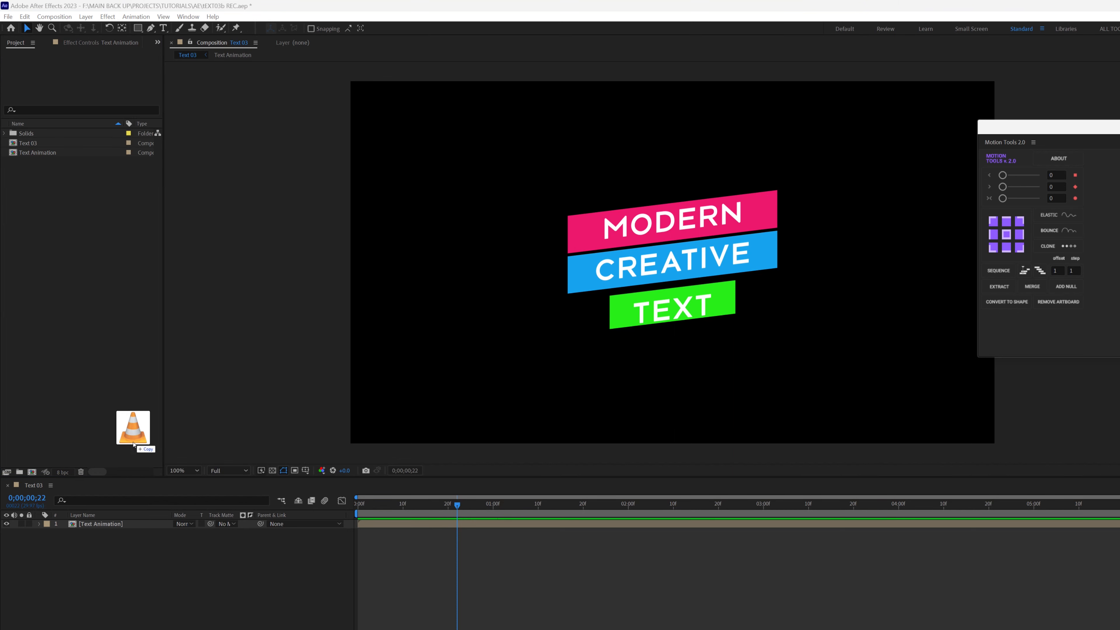
pyautogui.moveTo(133, 443); pyautogui.dragTo(81, 311)
pyautogui.moveTo(70, 133); pyautogui.dragTo(170, 601)
# Scale the background video clip down to 54% and fit the composition in the viewer
pyautogui.press(',')
pyautogui.press(',')
pyautogui.press(',')
pyautogui.press(',')
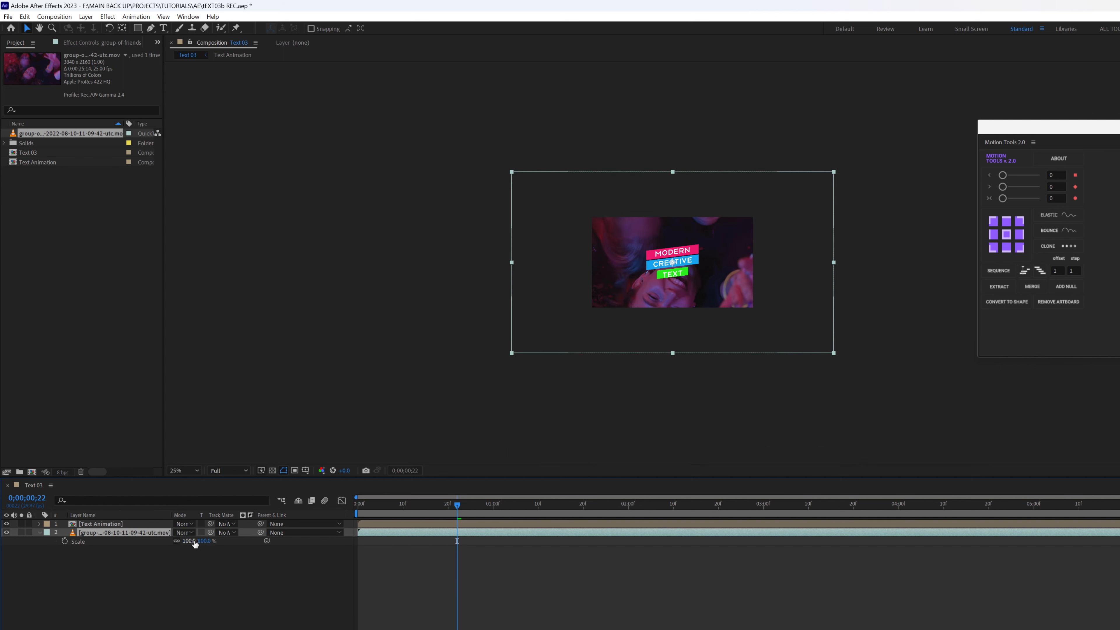
pyautogui.moveTo(195, 544); pyautogui.dragTo(174, 544)
pyautogui.click(187, 471)
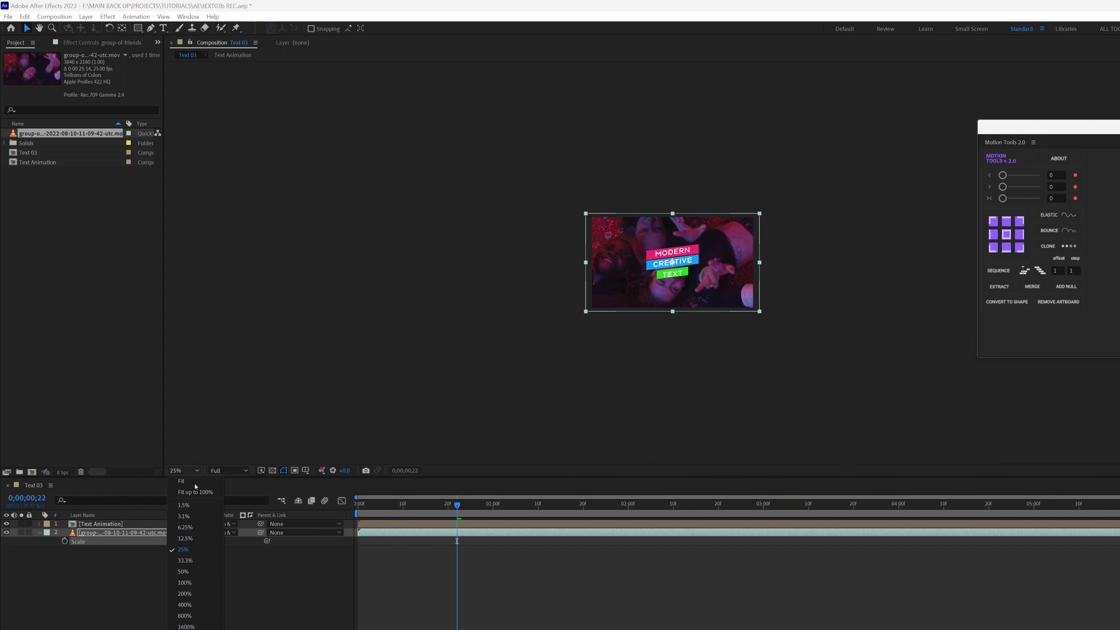
pyautogui.click(194, 481)
# Preview the title over the background video from the start of the composition
pyautogui.moveTo(452, 505); pyautogui.dragTo(356, 508)
pyautogui.click(267, 587)
pyautogui.press('space')
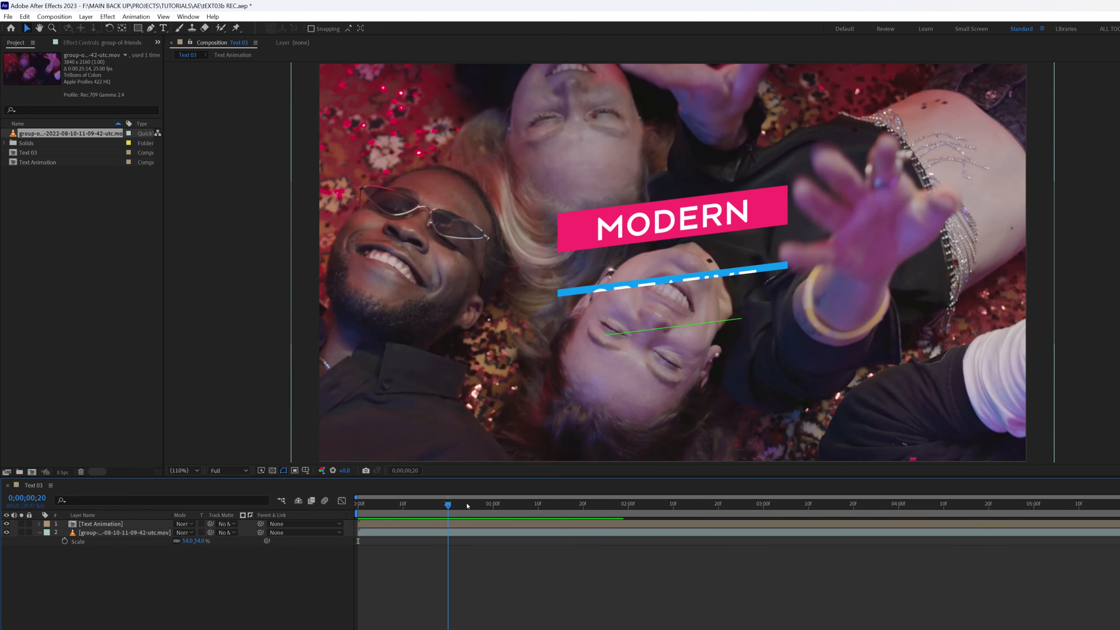
pyautogui.press('space')
# Create a composition-sized solid in deep purple (#6C05B3)
pyautogui.rightClick(67, 600)
pyautogui.moveTo(150, 472)
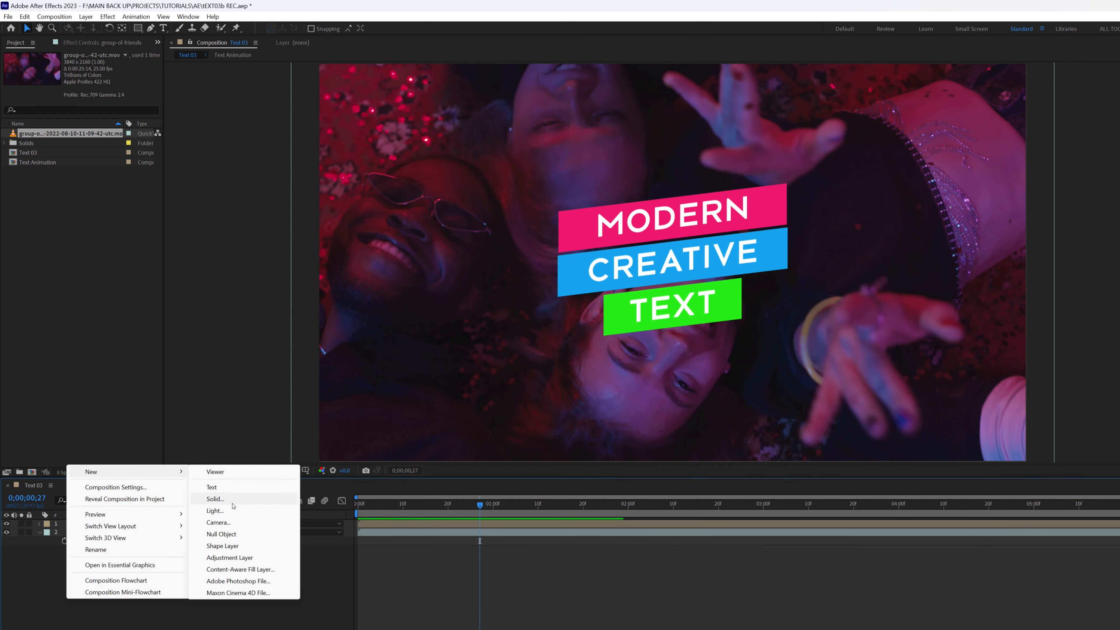
pyautogui.click(225, 500)
pyautogui.click(218, 402)
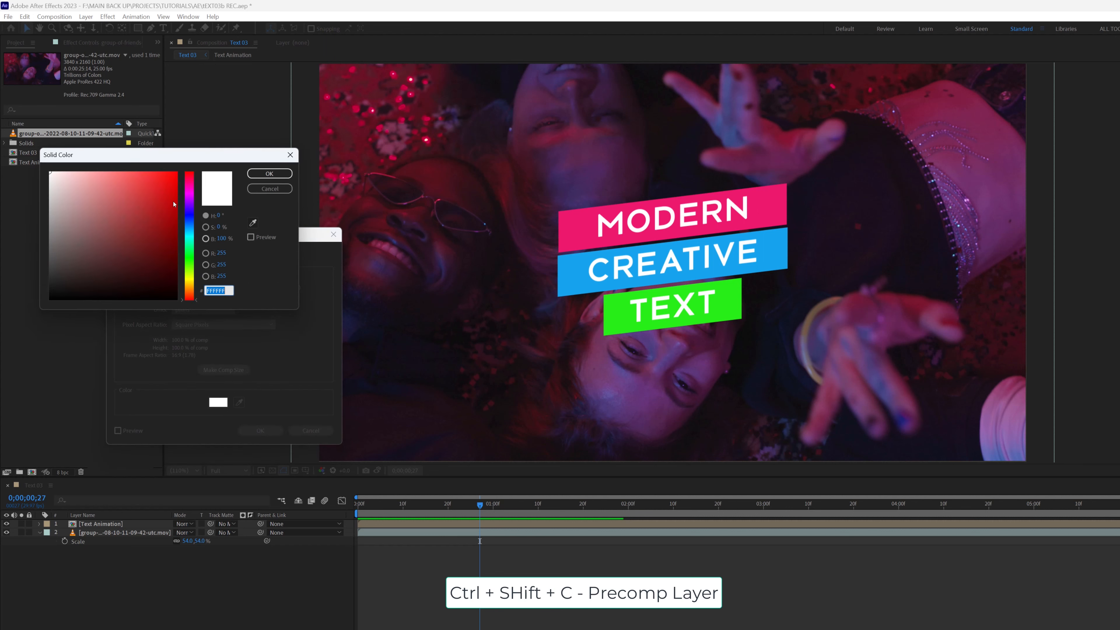
pyautogui.click(173, 209)
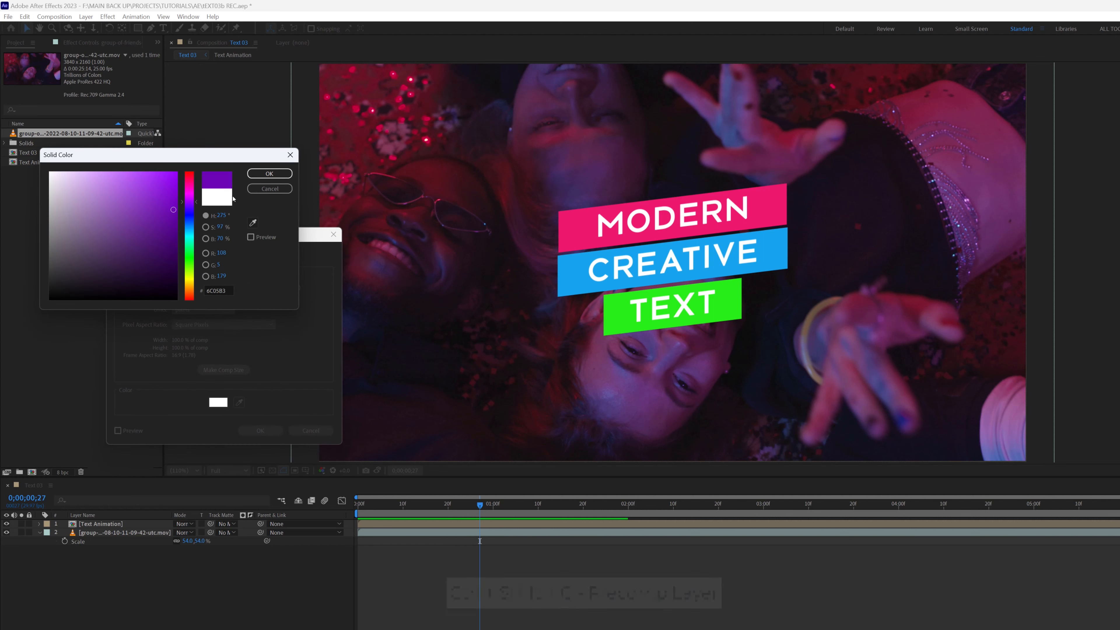
pyautogui.click(270, 174)
pyautogui.click(259, 431)
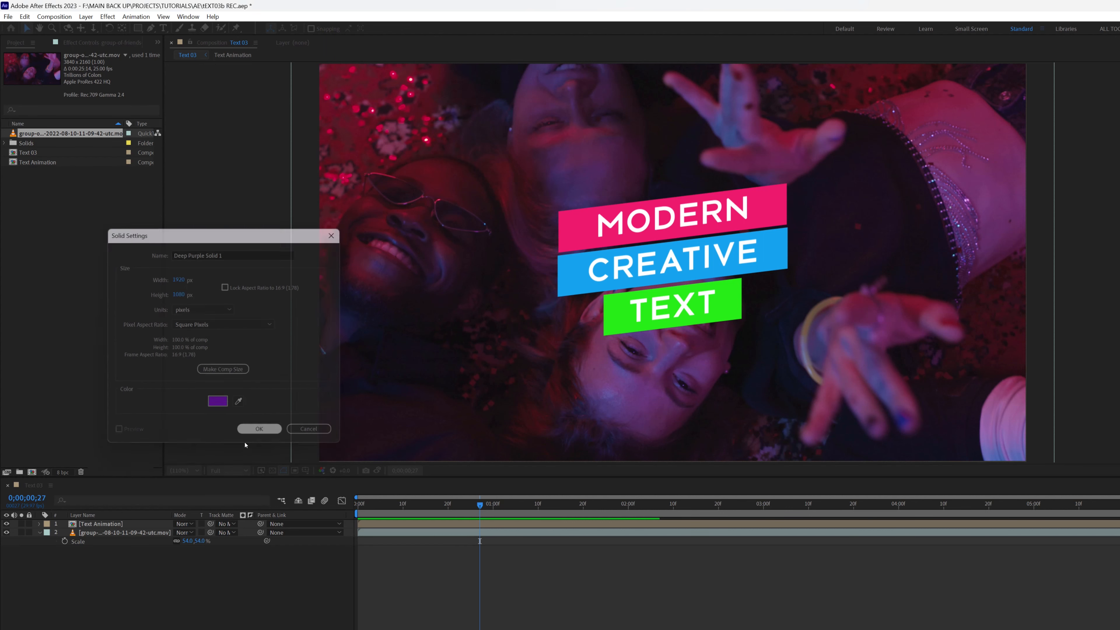
# Place the purple solid between the Text Animation layer and the video, and set its Opacity to 34%
pyautogui.moveTo(116, 526); pyautogui.dragTo(116, 537)
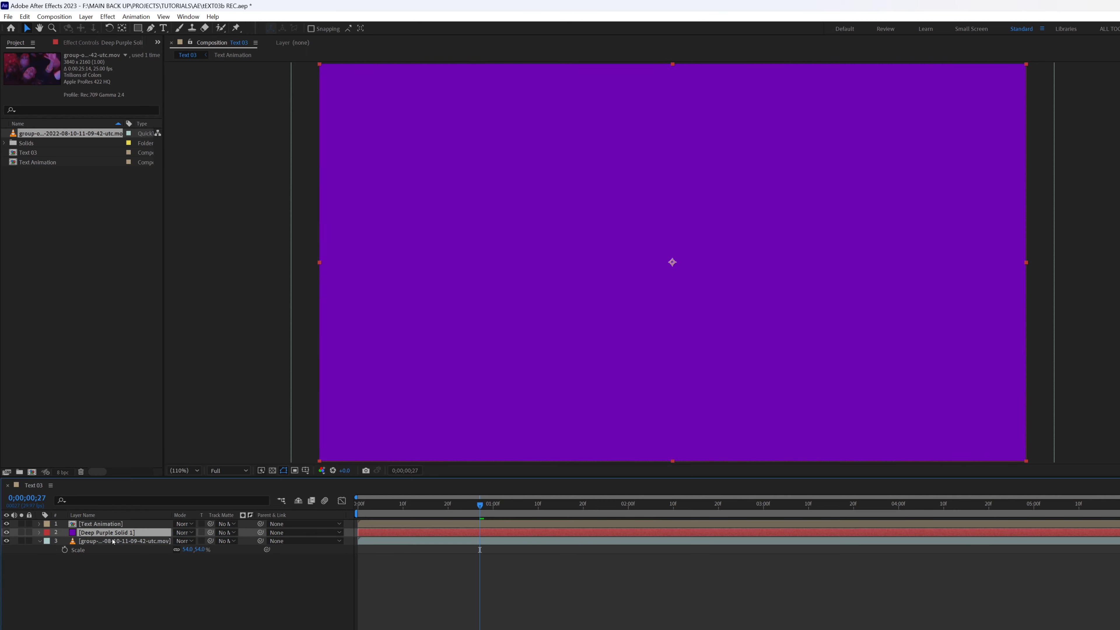
pyautogui.press('t')
pyautogui.moveTo(185, 544); pyautogui.dragTo(164, 539)
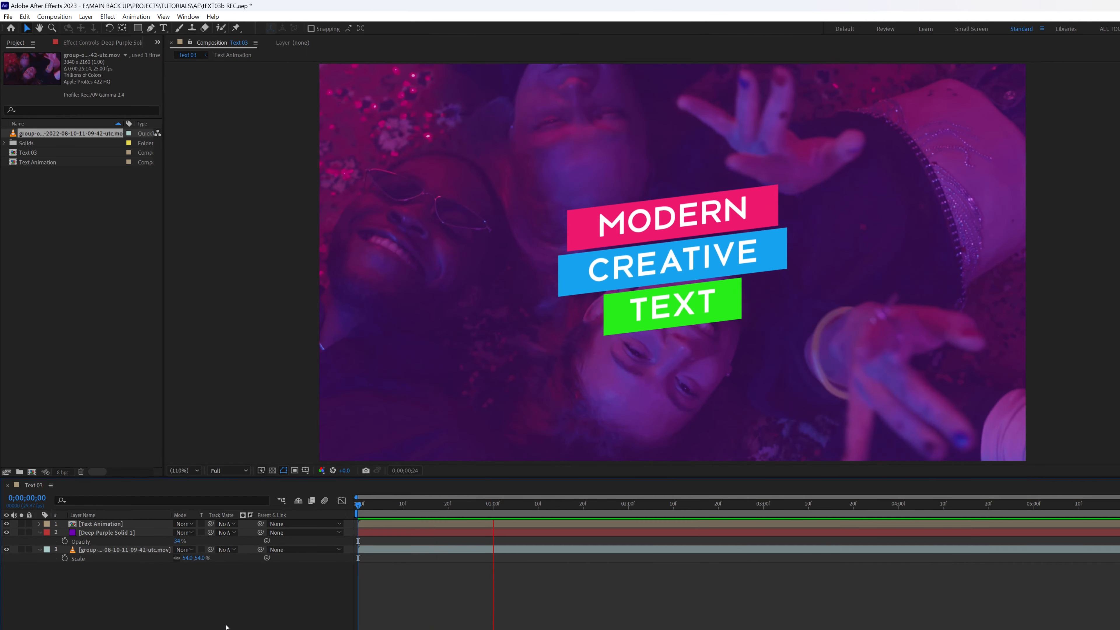